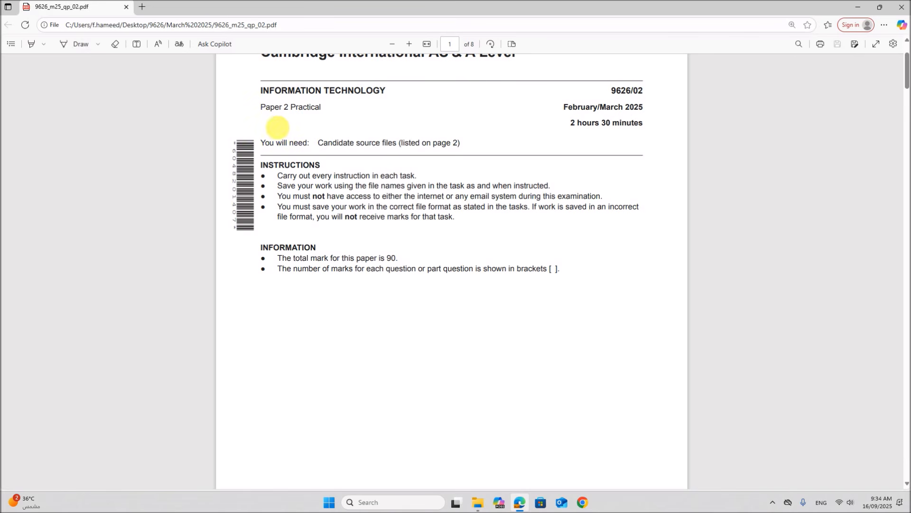
Read the exam paper's cover and supplied source-file list, and check the files in the M25 P2 folder
{"action": "left_click_drag", "start_coordinate": [262, 90], "coordinate": [323, 110]}
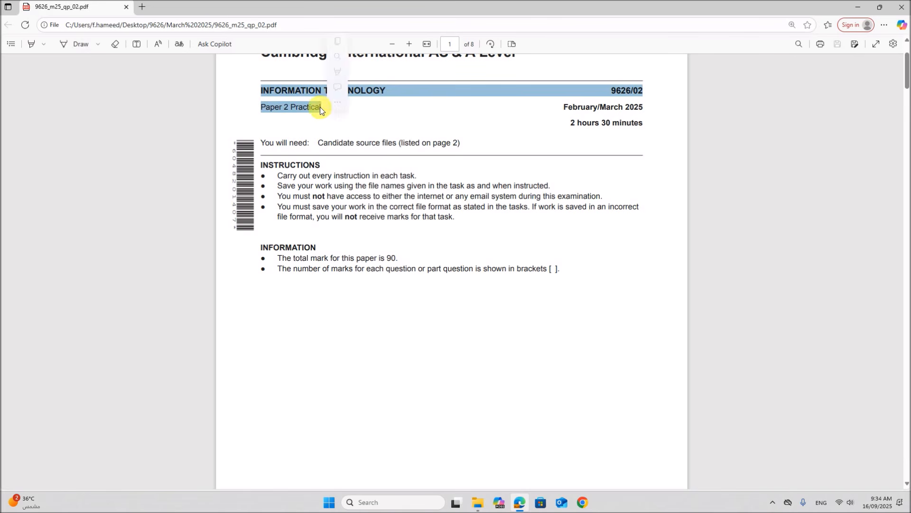
{"action": "left_click_drag", "start_coordinate": [567, 111], "coordinate": [648, 111]}
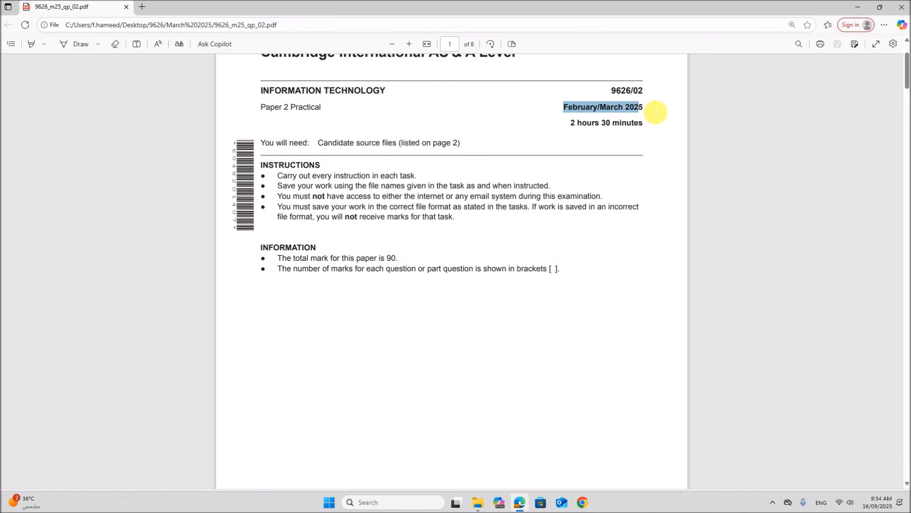
{"action": "scroll", "coordinate": [400, 302], "scroll_direction": "down", "scroll_amount": 10}
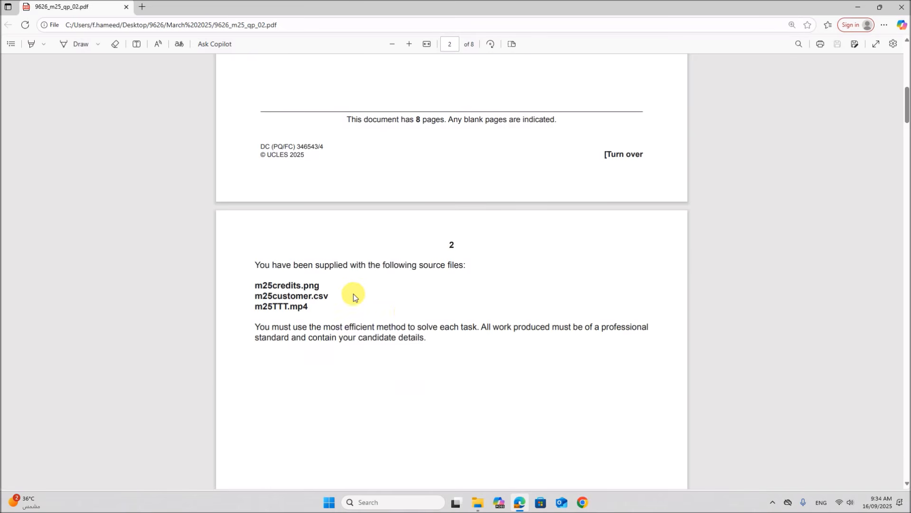
{"action": "scroll", "coordinate": [406, 312], "scroll_direction": "down", "scroll_amount": 1}
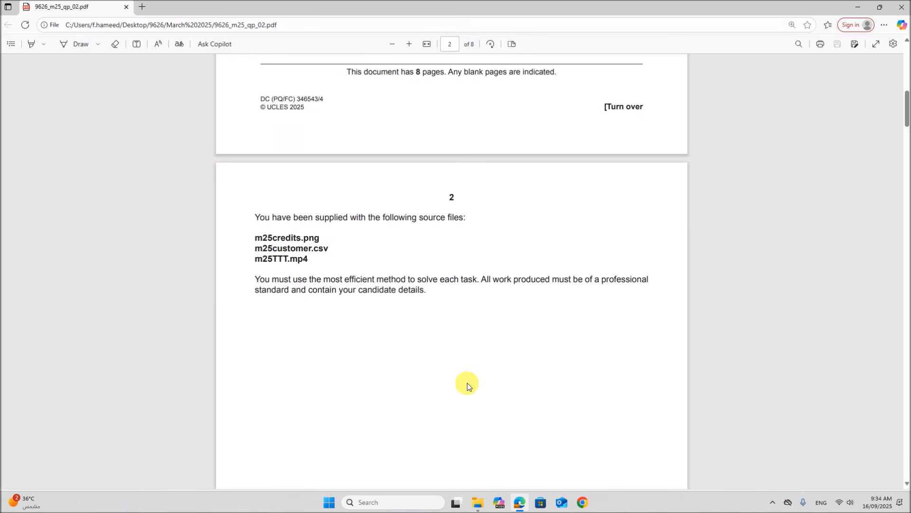
{"action": "left_click", "coordinate": [469, 503]}
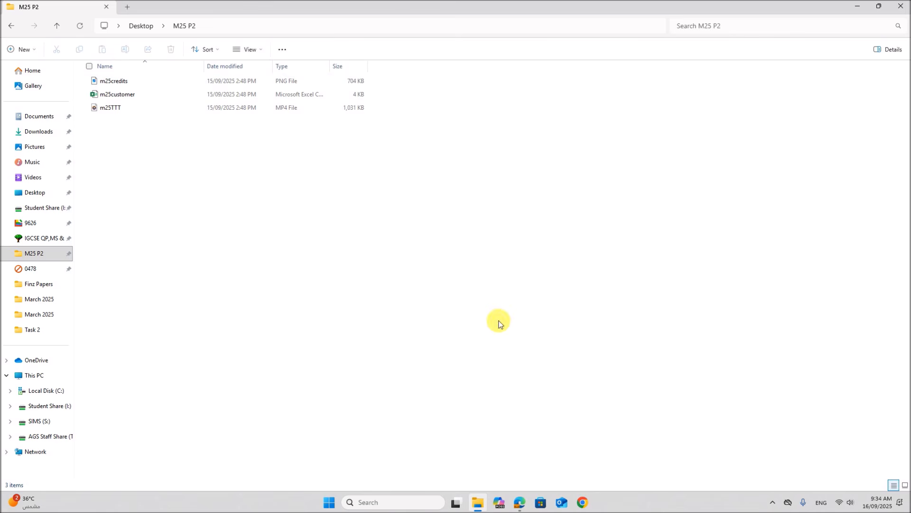
{"action": "left_click", "coordinate": [520, 502]}
Read the video editing instructions of task 1 on page 3 of the exam paper
{"action": "scroll", "coordinate": [456, 352], "scroll_direction": "down", "scroll_amount": 10}
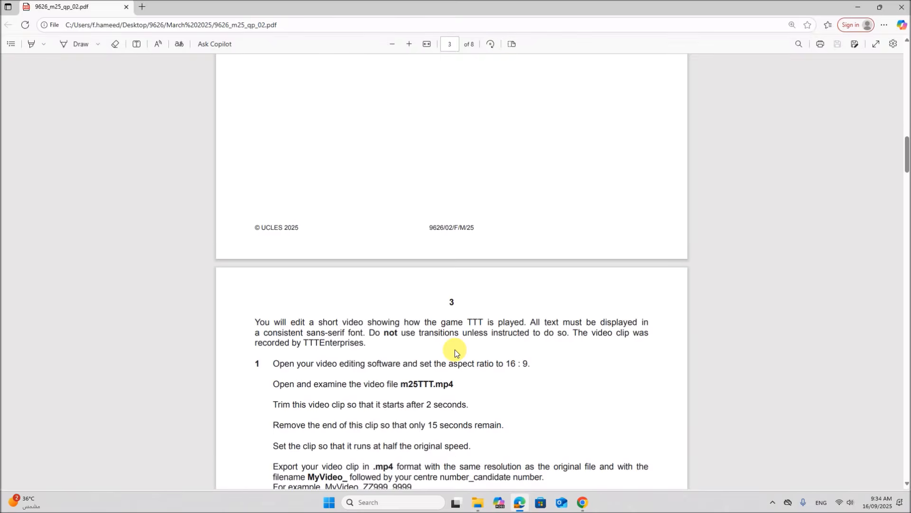
{"action": "scroll", "coordinate": [455, 350], "scroll_direction": "down", "scroll_amount": 3}
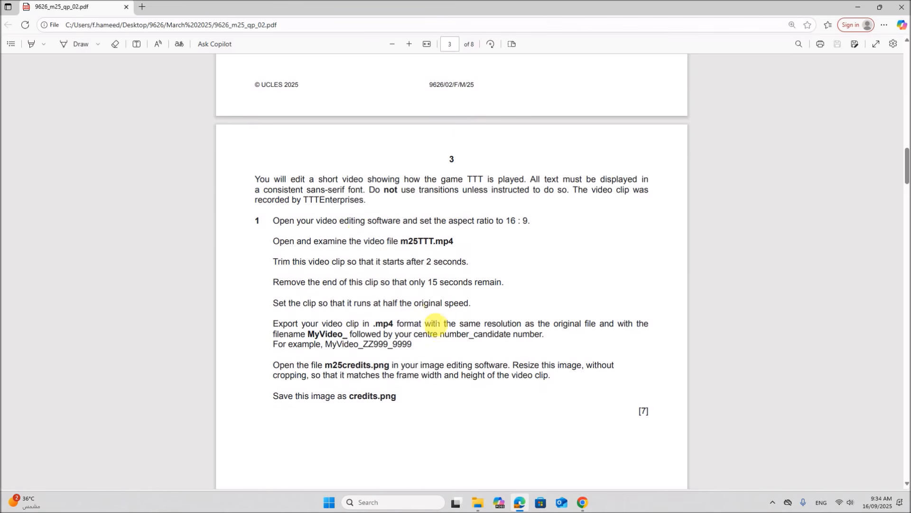
{"action": "left_click_drag", "start_coordinate": [327, 180], "coordinate": [594, 192]}
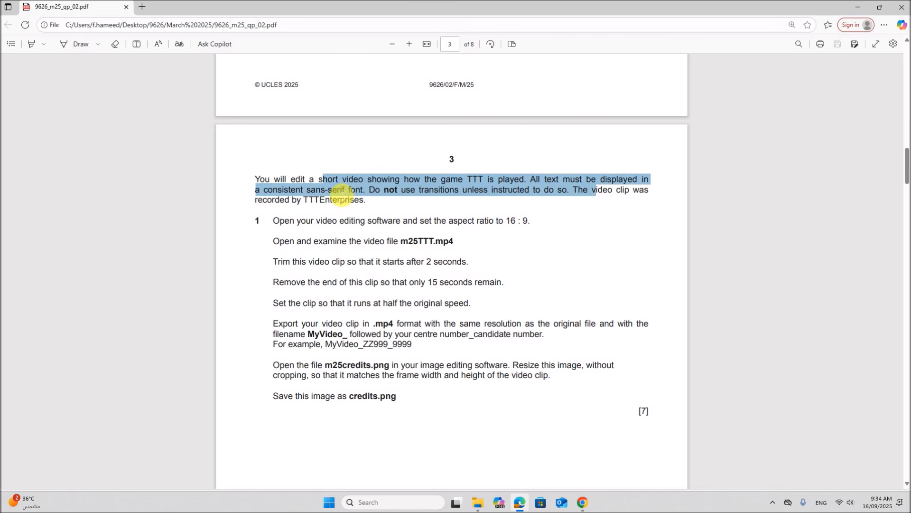
{"action": "left_click_drag", "start_coordinate": [405, 190], "coordinate": [524, 190]}
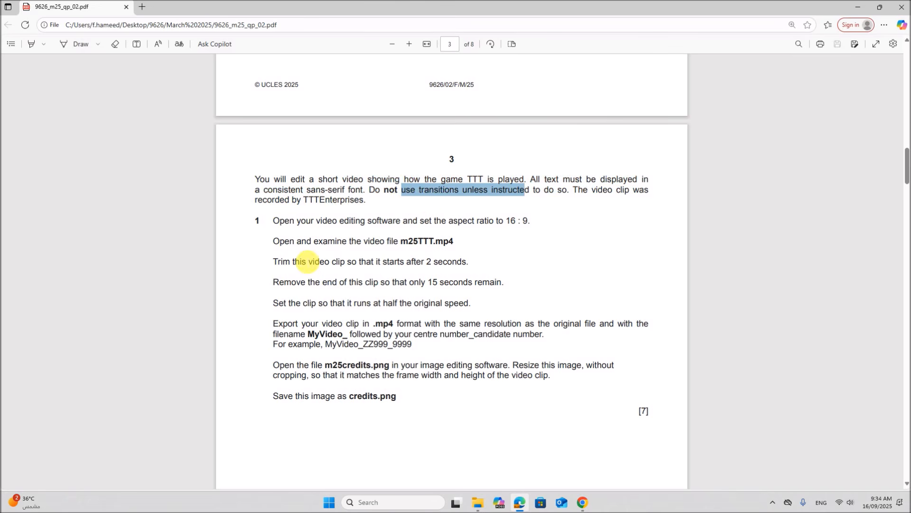
{"action": "scroll", "coordinate": [281, 270], "scroll_direction": "down", "scroll_amount": 1}
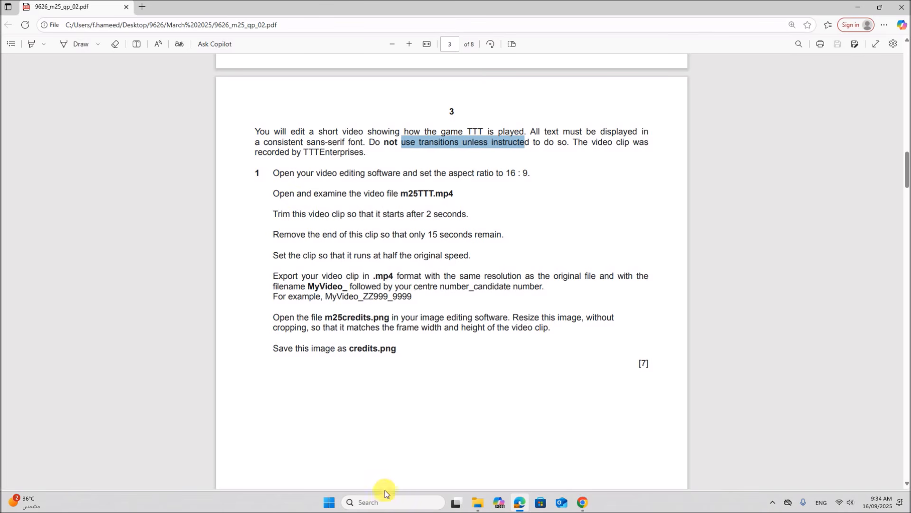
Open Movie Maker and add the video m25TTT from the M25 P2 folder to the project
{"action": "left_click", "coordinate": [373, 502]}
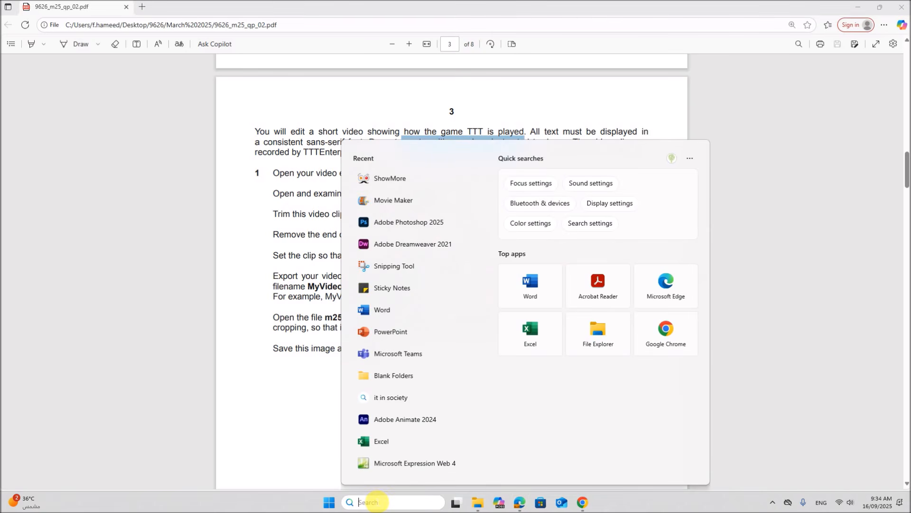
{"action": "left_click", "coordinate": [397, 199]}
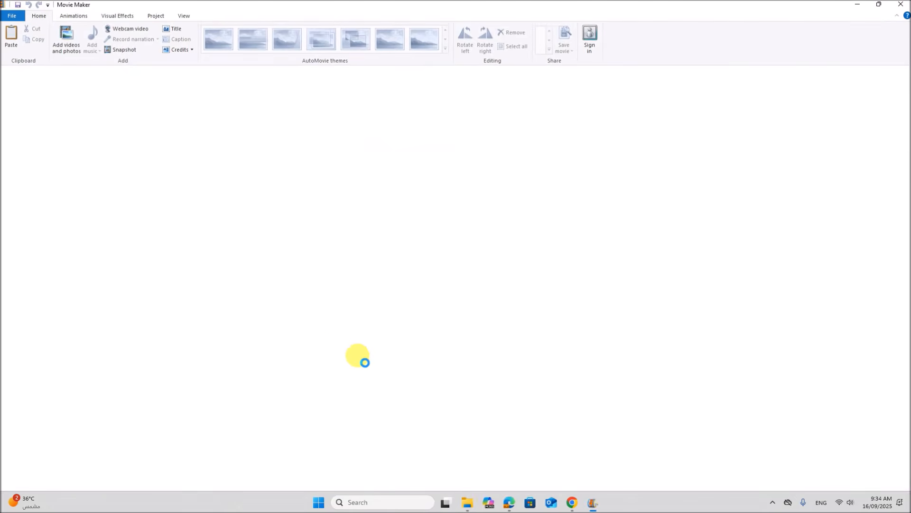
{"action": "left_click", "coordinate": [507, 503]}
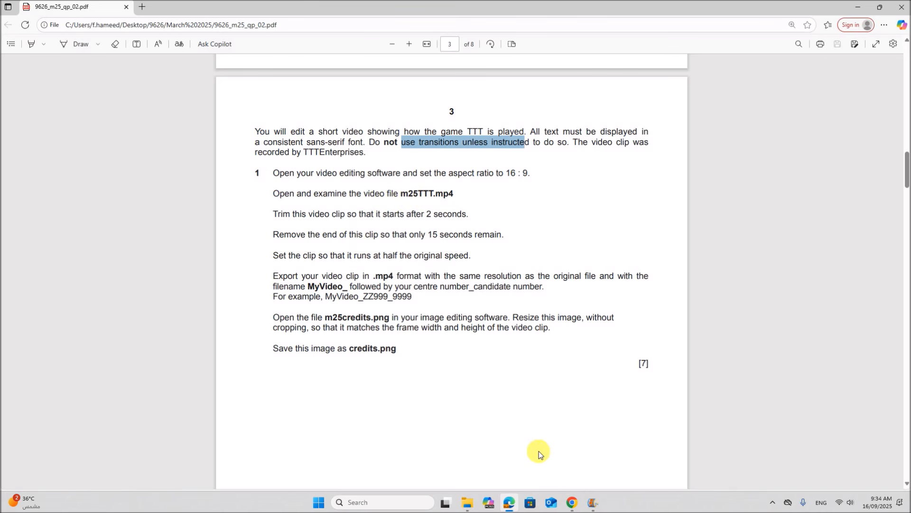
{"action": "left_click", "coordinate": [593, 502]}
{"action": "left_click", "coordinate": [465, 504]}
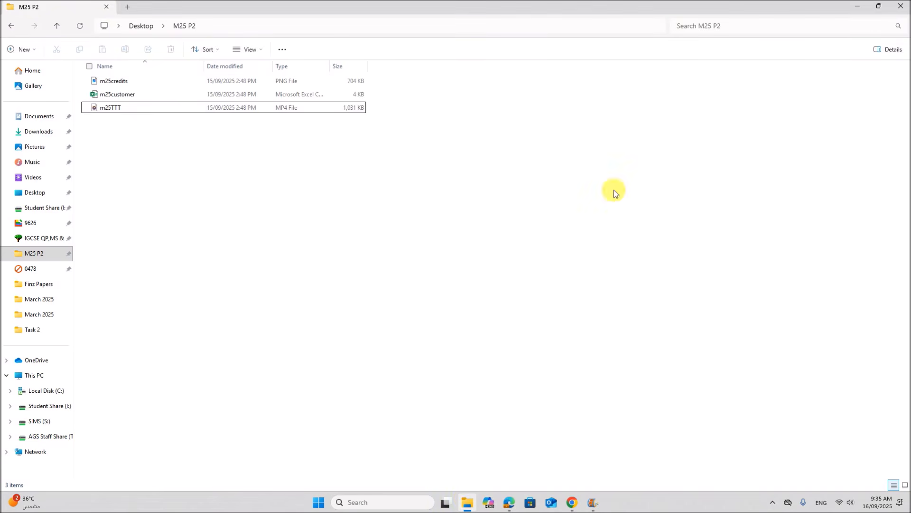
{"action": "left_click", "coordinate": [879, 8]}
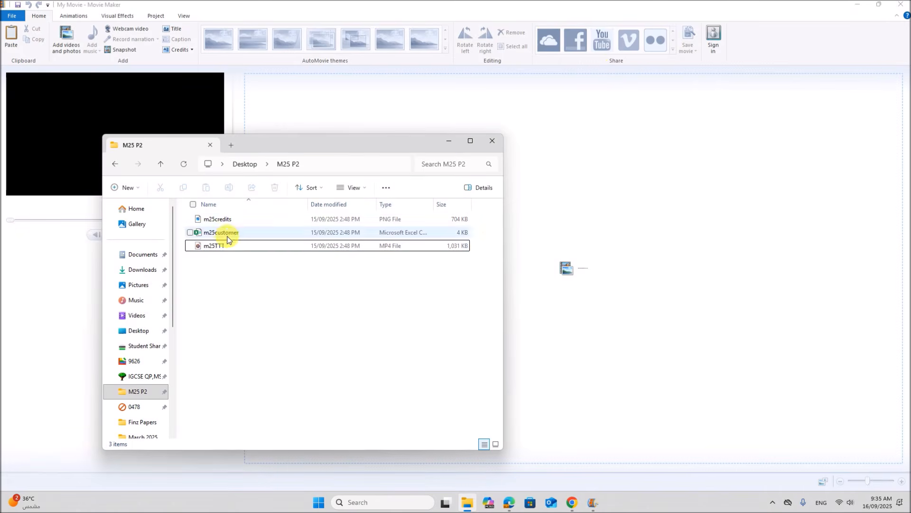
{"action": "left_click_drag", "start_coordinate": [214, 245], "coordinate": [611, 145]}
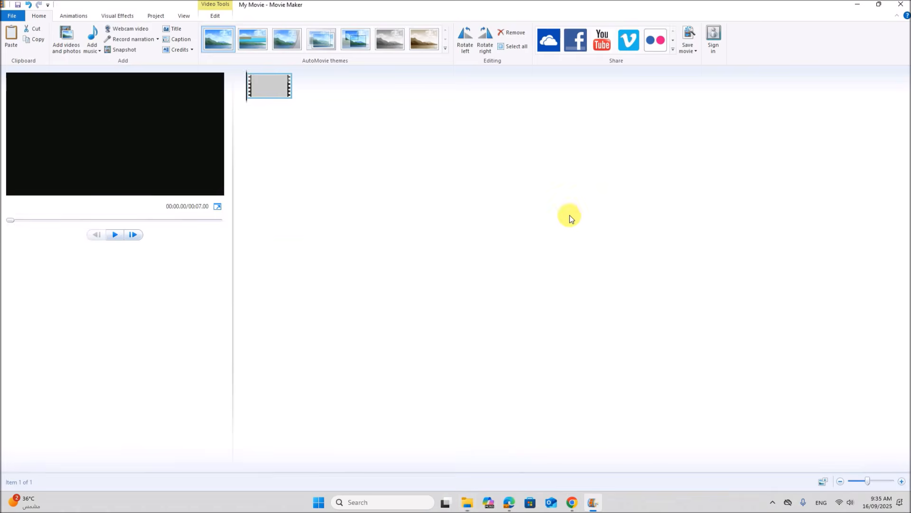
Check the trimming instructions in the exam paper, and trim the clip in Movie Maker to start at 2.00 s and end at 17.00 s
{"action": "mouse_move", "coordinate": [509, 504]}
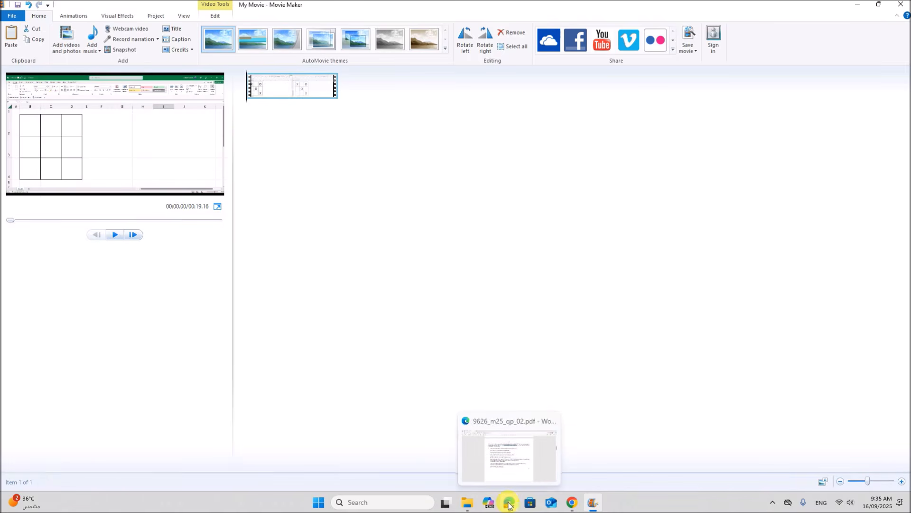
{"action": "left_click", "coordinate": [509, 456]}
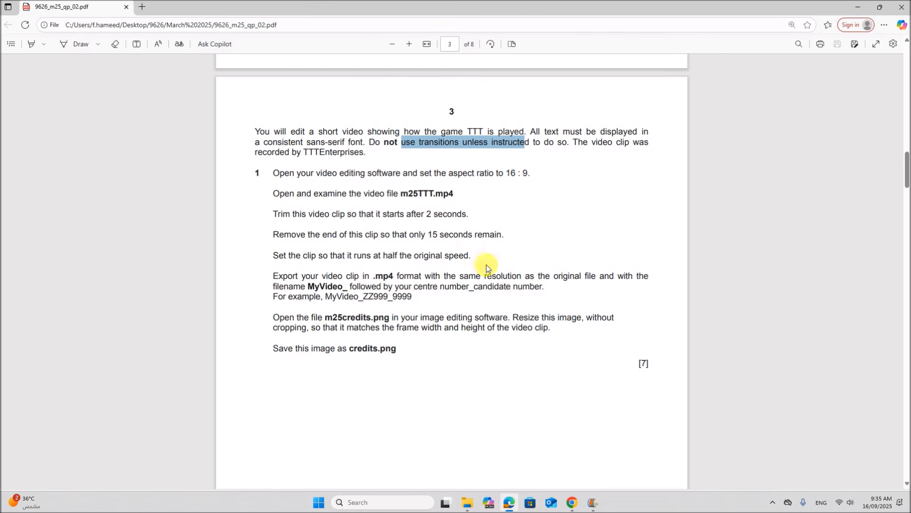
{"action": "left_click_drag", "start_coordinate": [360, 234], "coordinate": [501, 241]}
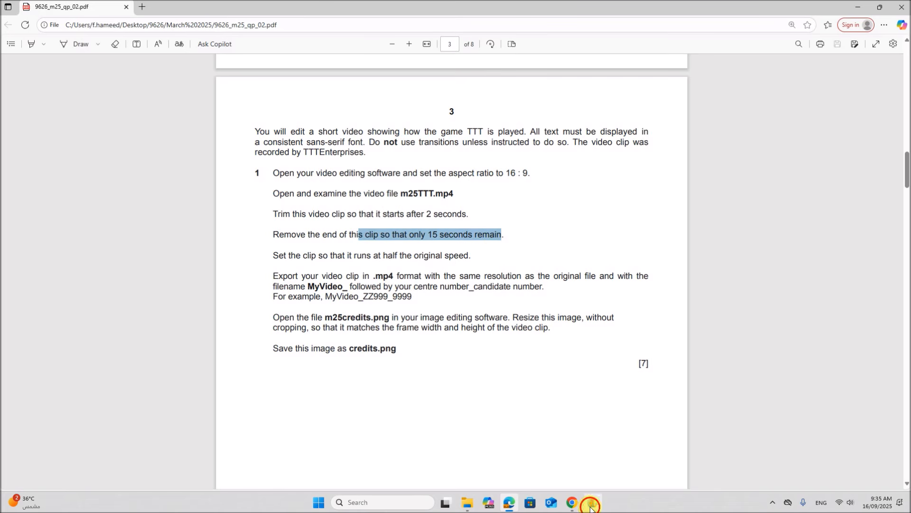
{"action": "left_click", "coordinate": [593, 503]}
{"action": "left_click", "coordinate": [216, 15]}
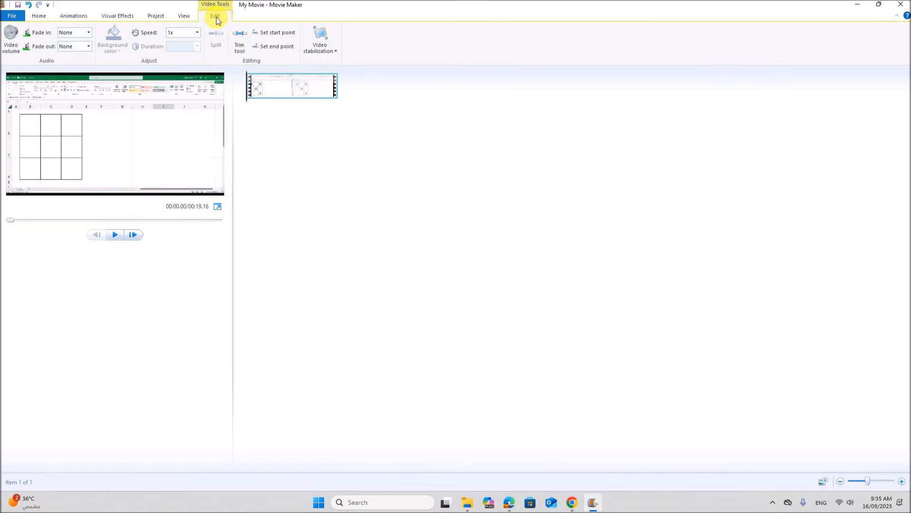
{"action": "left_click", "coordinate": [240, 42]}
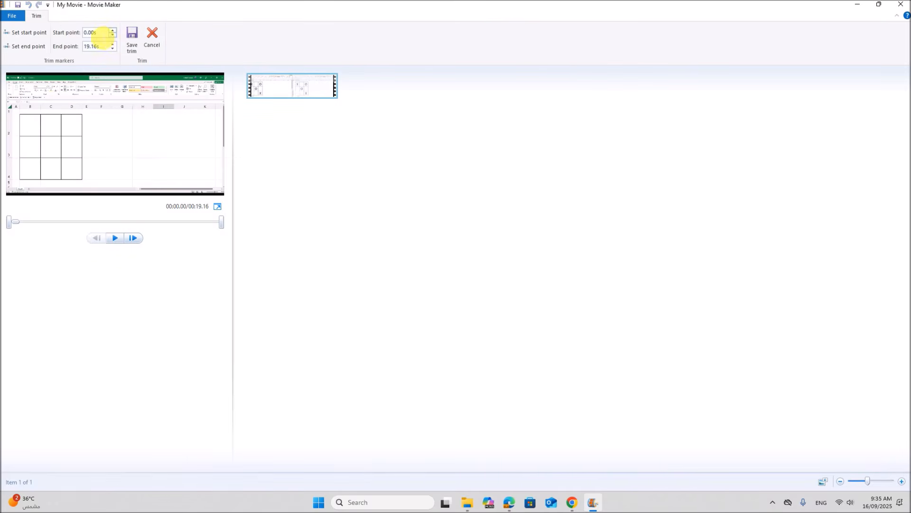
{"action": "left_click", "coordinate": [97, 33]}
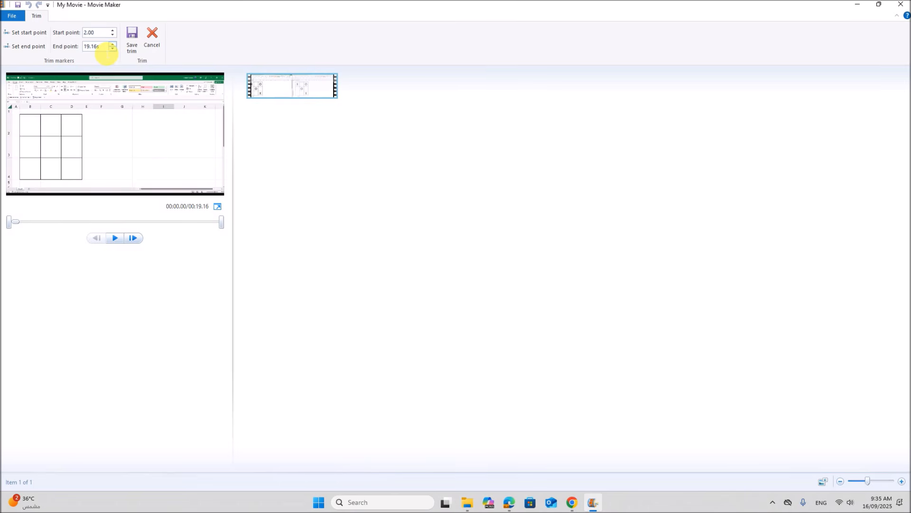
{"action": "left_click", "coordinate": [105, 47]}
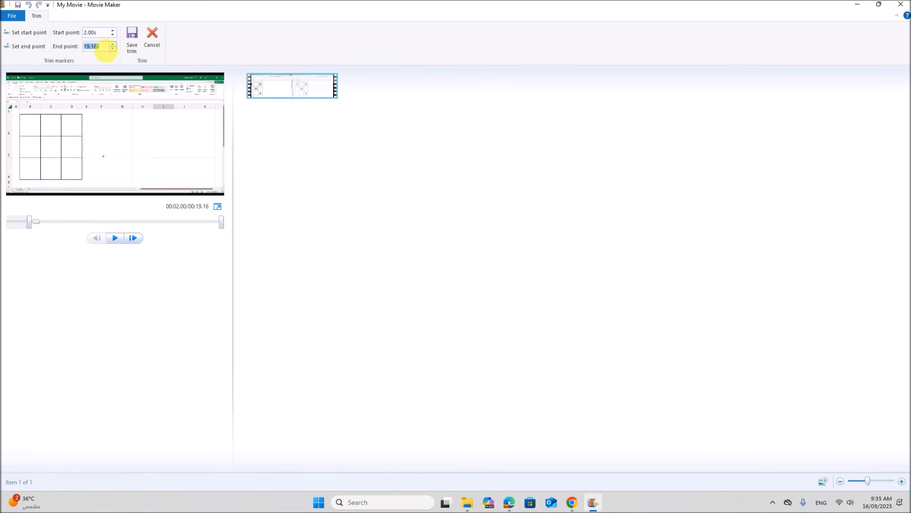
{"action": "type", "text": "17.00"}
{"action": "left_click", "coordinate": [132, 45]}
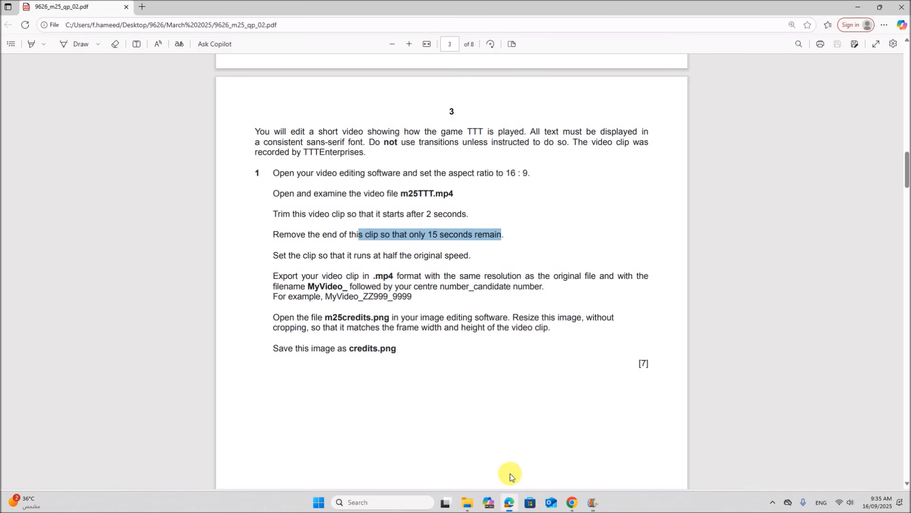
Check the speed instruction in the exam paper, and set the clip's speed in Movie Maker to 0.5x
{"action": "left_click", "coordinate": [508, 472]}
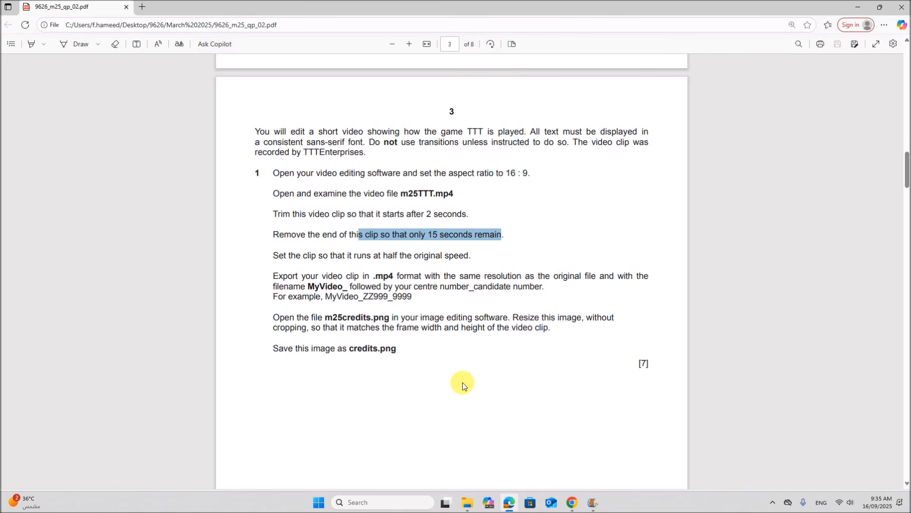
{"action": "left_click_drag", "start_coordinate": [280, 209], "coordinate": [475, 216]}
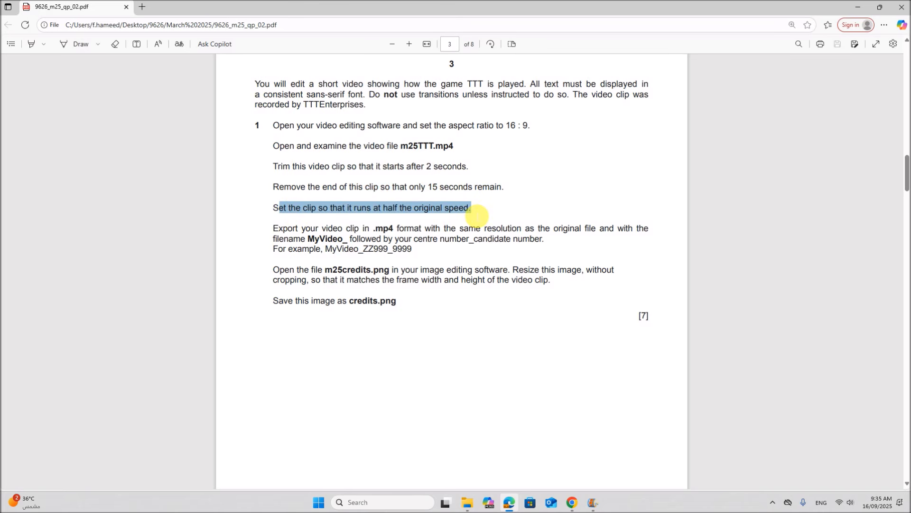
{"action": "left_click", "coordinate": [594, 502]}
{"action": "left_click", "coordinate": [249, 95]}
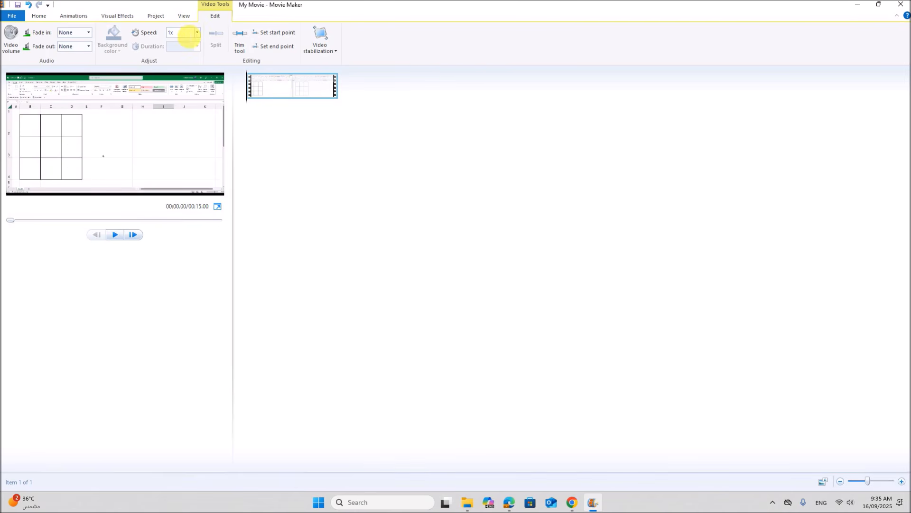
{"action": "left_click", "coordinate": [196, 35]}
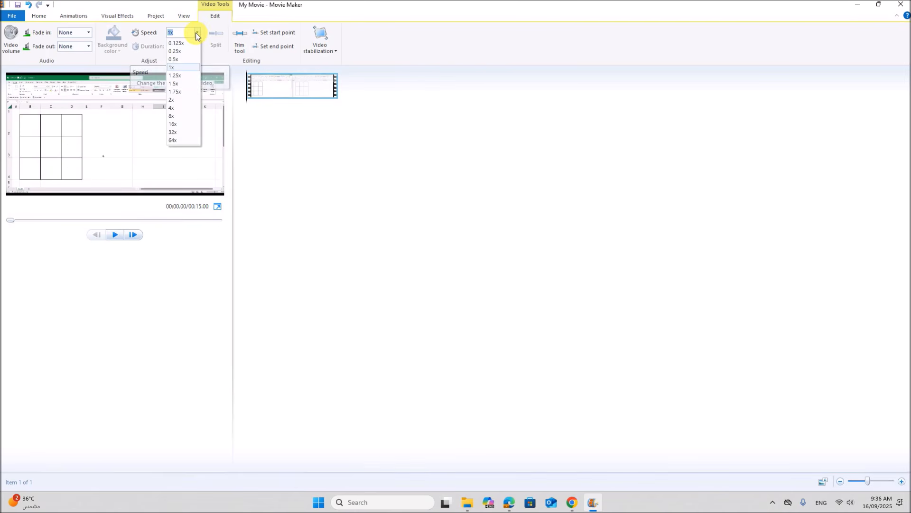
{"action": "left_click", "coordinate": [180, 59]}
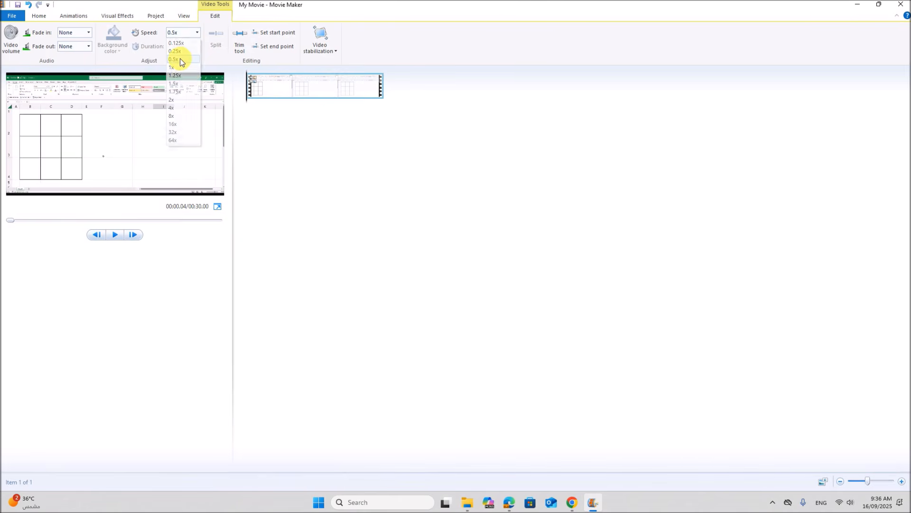
Read the exam paper's export instructions on the format, resolution and filename of the video clip
{"action": "left_click", "coordinate": [509, 502]}
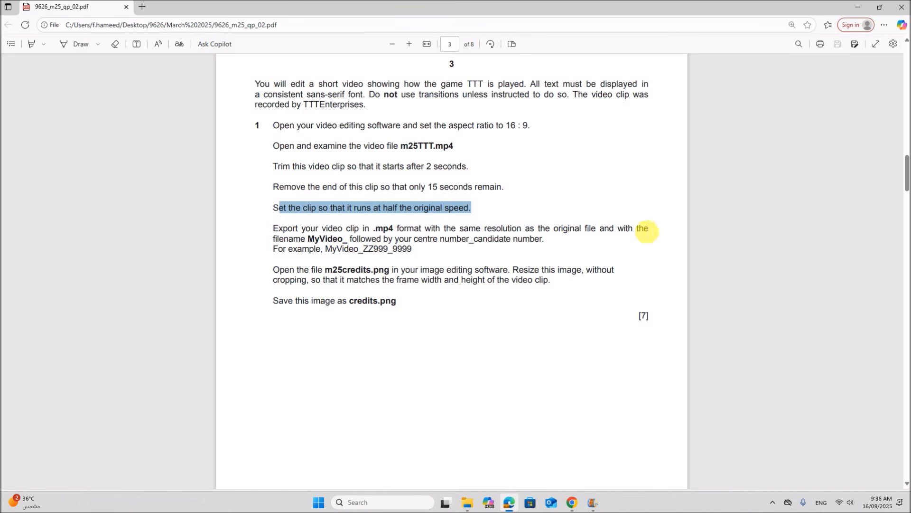
{"action": "left_click", "coordinate": [319, 245]}
{"action": "left_click_drag", "start_coordinate": [308, 240], "coordinate": [519, 241]}
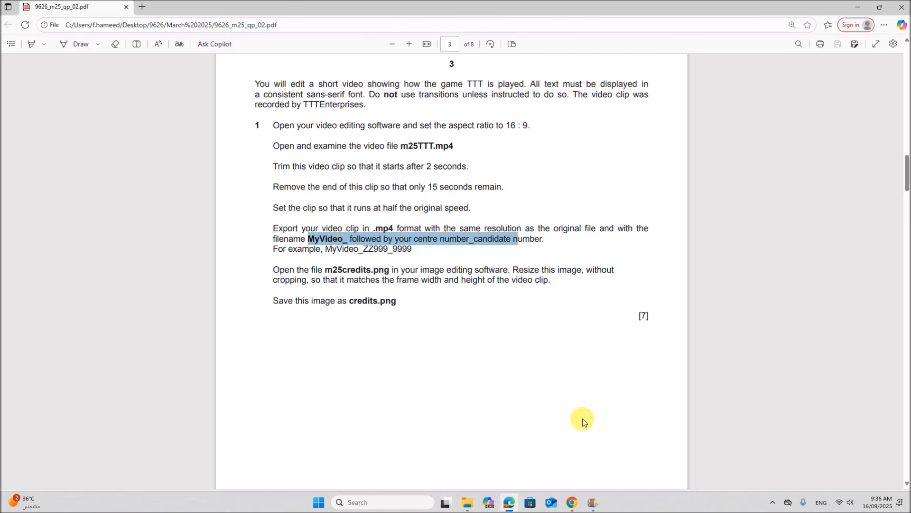
Examine the original m25TTT file's frame width and height in its properties from File Explorer, and close the properties
{"action": "left_click", "coordinate": [467, 502]}
{"action": "left_click", "coordinate": [272, 320]}
{"action": "left_click", "coordinate": [219, 246]}
{"action": "right_click", "coordinate": [218, 248]}
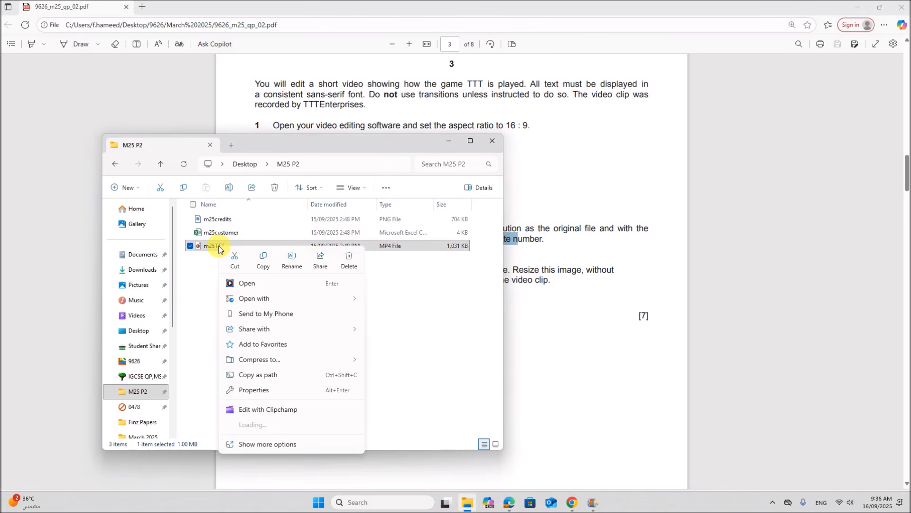
{"action": "left_click", "coordinate": [265, 389]}
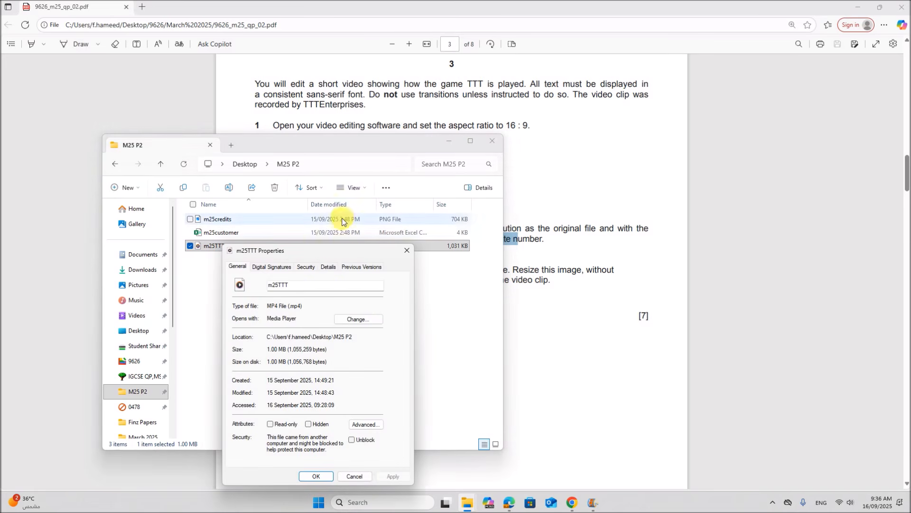
{"action": "left_click", "coordinate": [328, 266]}
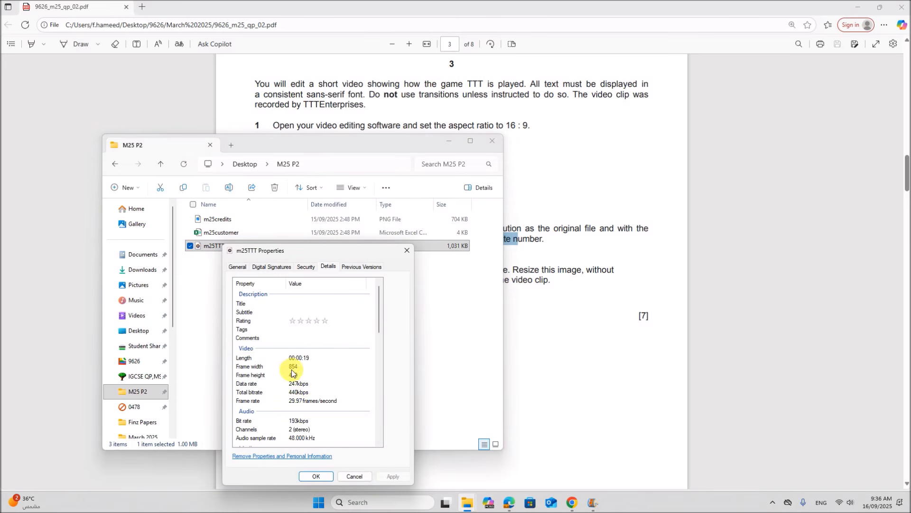
{"action": "left_click", "coordinate": [322, 477]}
{"action": "left_click", "coordinate": [379, 351]}
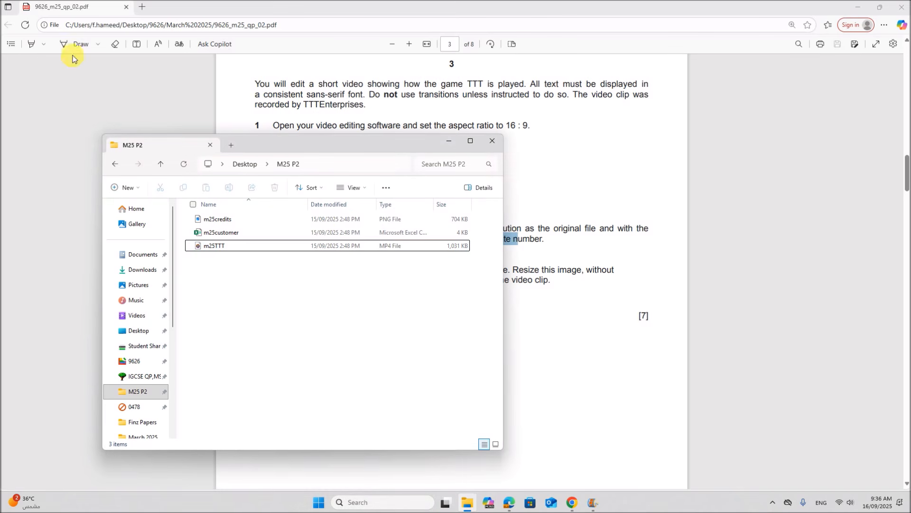
Save the movie from Movie Maker as an MPEG-4 file with the recommended project setting, named MyVideo_ followed by the centre and candidate numbers
{"action": "left_click", "coordinate": [559, 360]}
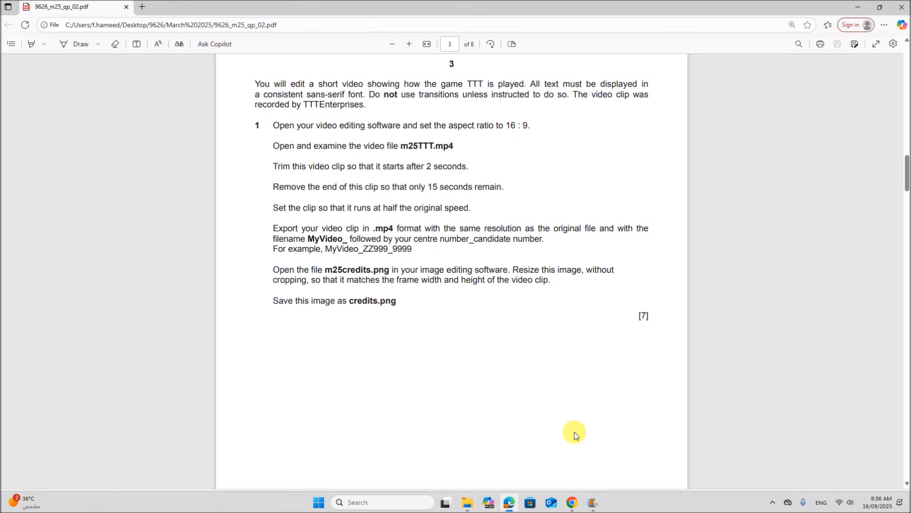
{"action": "left_click", "coordinate": [593, 499]}
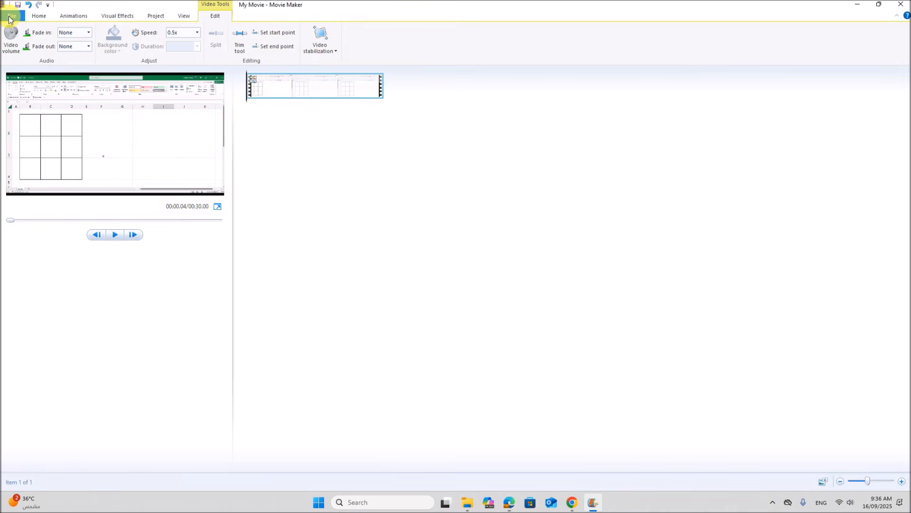
{"action": "left_click", "coordinate": [9, 18]}
{"action": "mouse_move", "coordinate": [38, 140]}
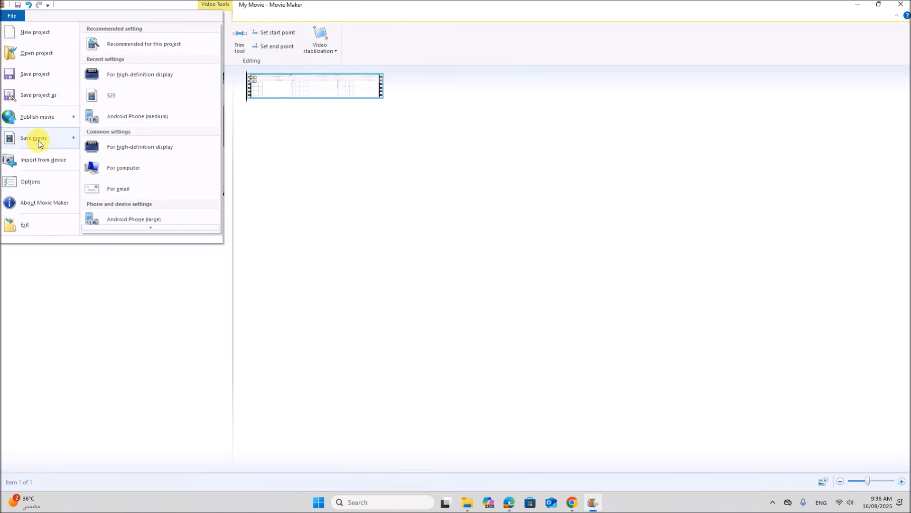
{"action": "left_click", "coordinate": [158, 45]}
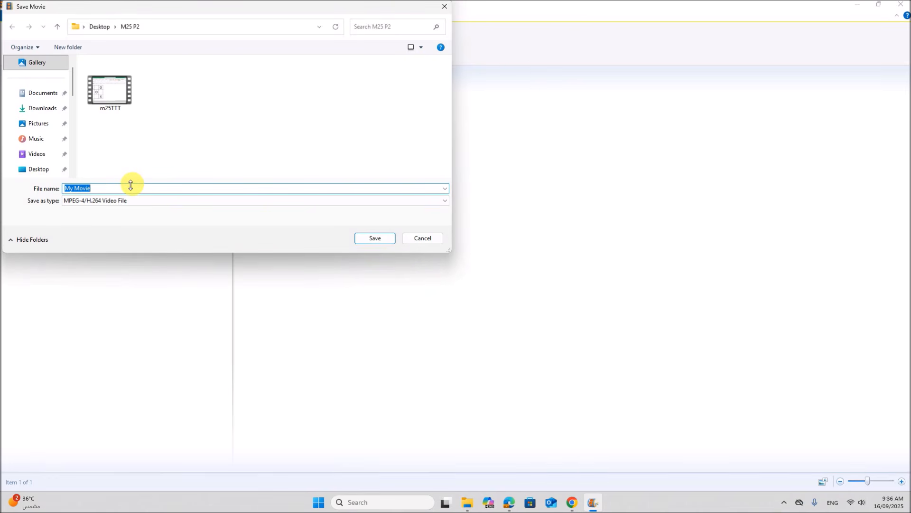
{"action": "type", "text": "MyV"}
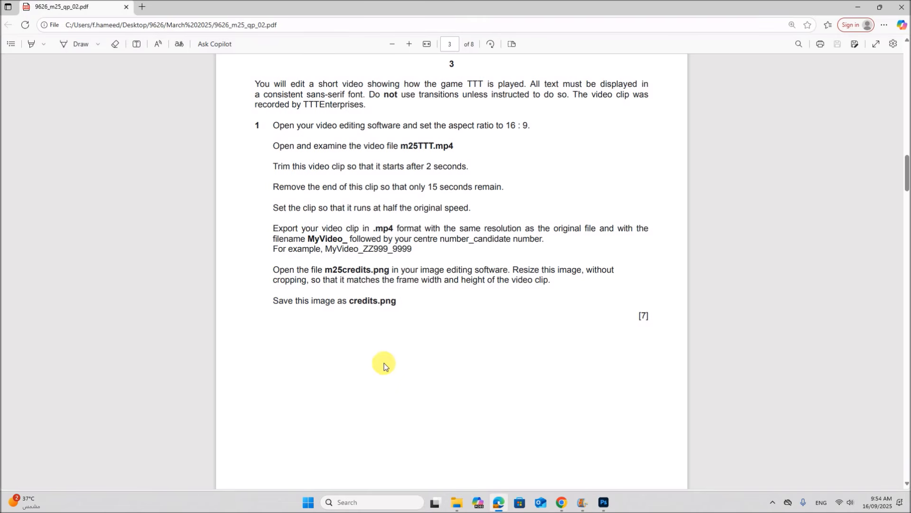
Check the image resizing instructions in the exam paper, and open m25credits.png from the M25 P2 folder in Photoshop
{"action": "left_click_drag", "start_coordinate": [273, 276], "coordinate": [370, 270]}
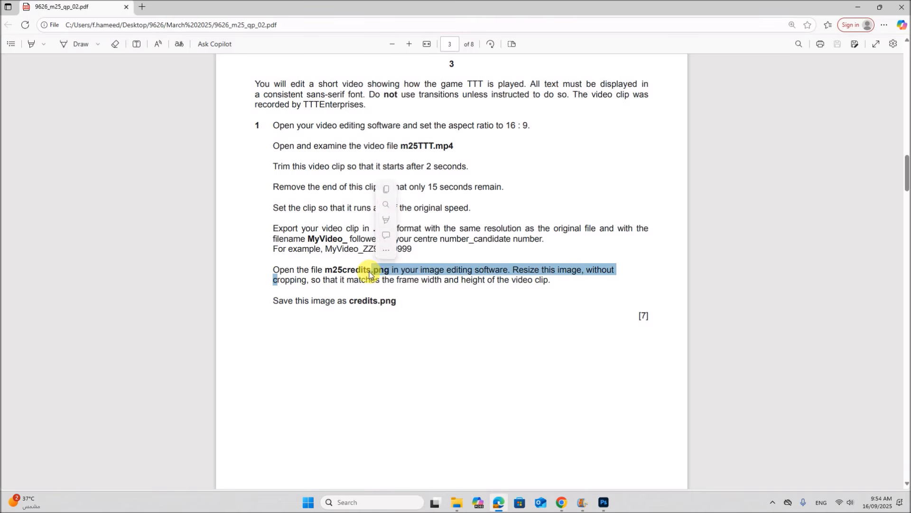
{"action": "left_click", "coordinate": [444, 298]}
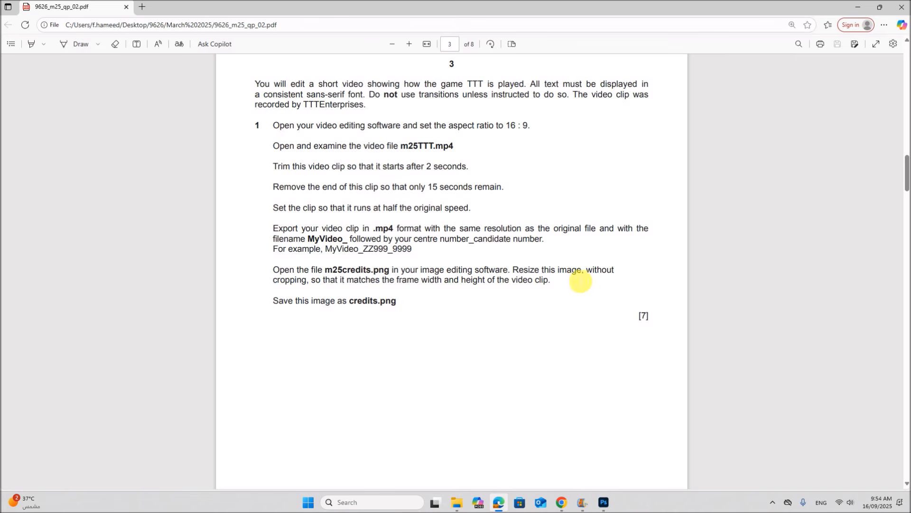
{"action": "left_click_drag", "start_coordinate": [314, 282], "coordinate": [550, 284]}
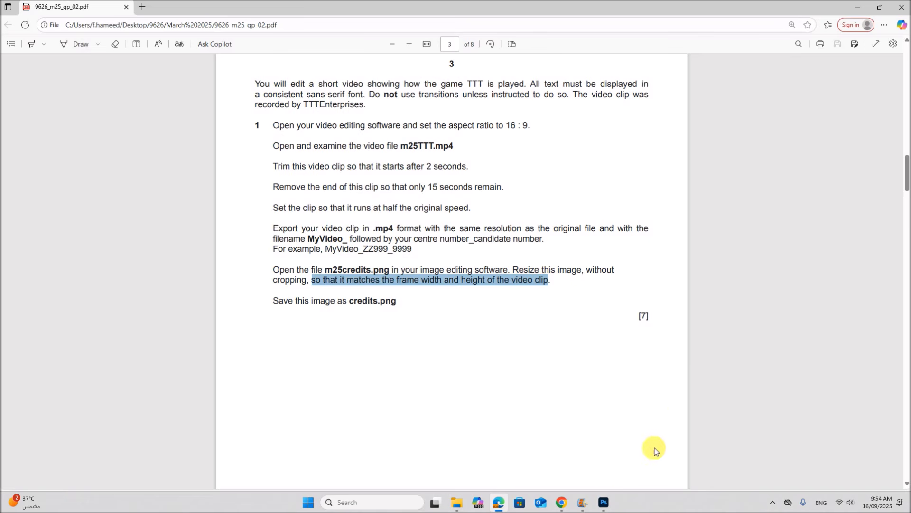
{"action": "mouse_move", "coordinate": [604, 501]}
{"action": "left_click", "coordinate": [583, 459]}
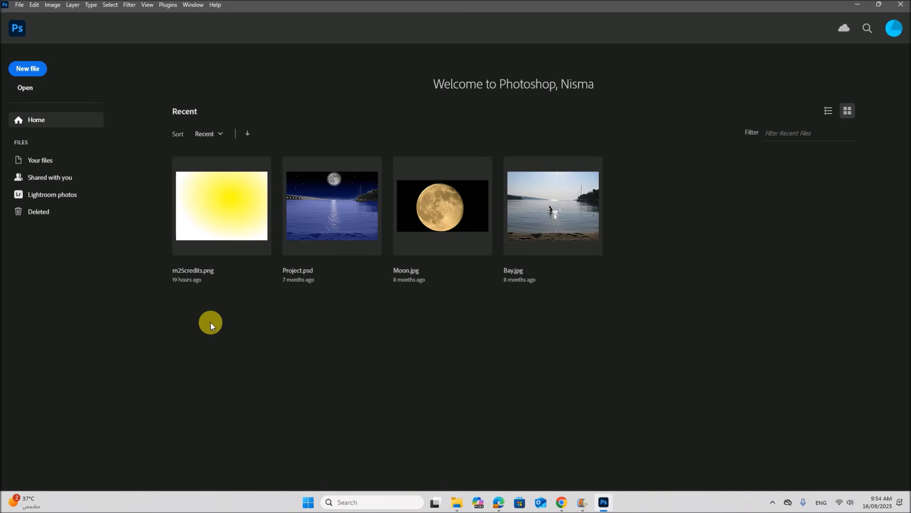
{"action": "left_click", "coordinate": [34, 87]}
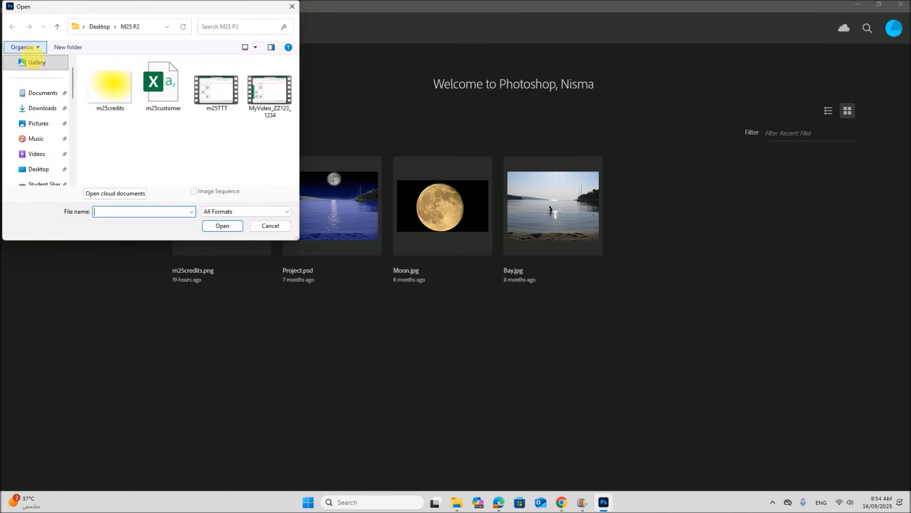
{"action": "double_click", "coordinate": [118, 95]}
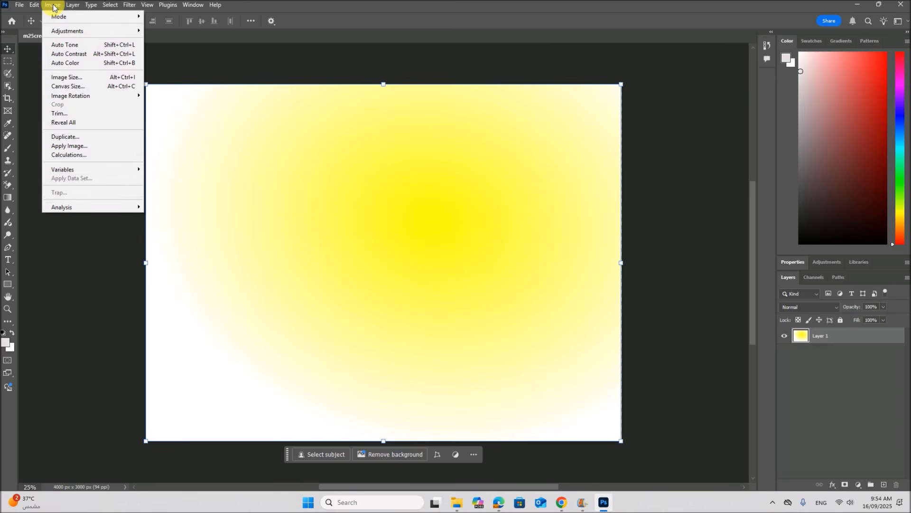
Resize the m25credits image to 854 pixels wide and 480 pixels high
{"action": "left_click", "coordinate": [70, 77]}
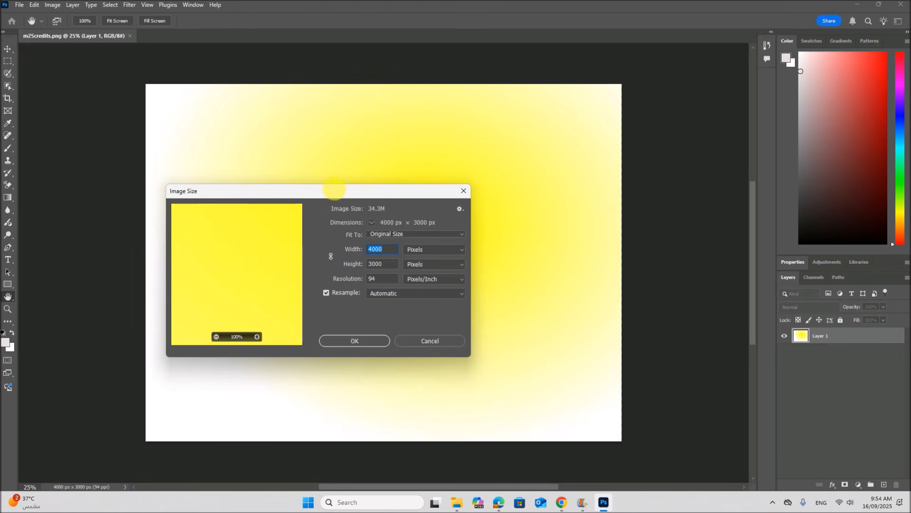
{"action": "left_click_drag", "start_coordinate": [398, 193], "coordinate": [400, 180]}
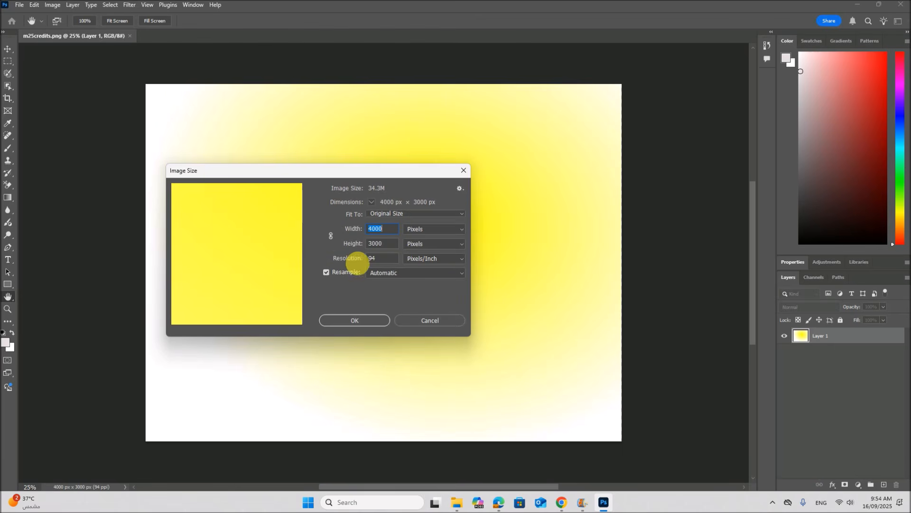
{"action": "type", "text": "854"}
{"action": "double_click", "coordinate": [390, 249]}
{"action": "type", "text": "480"}
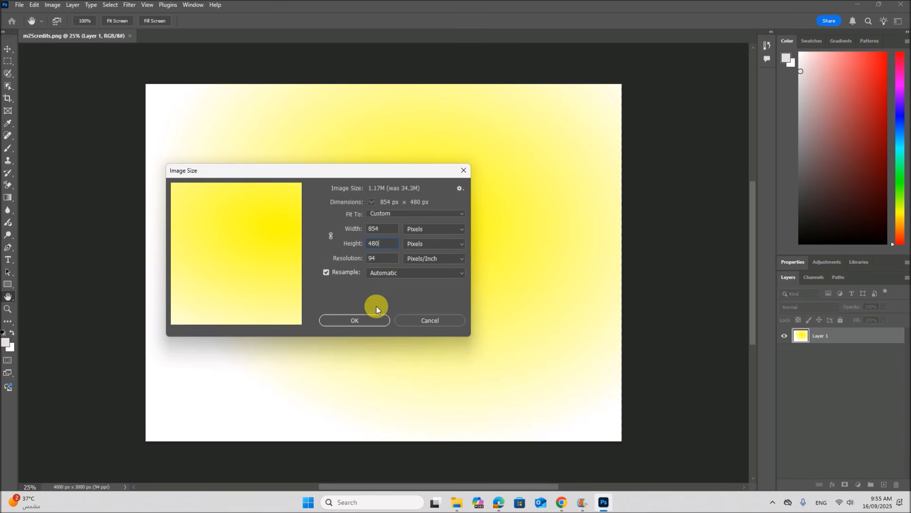
{"action": "left_click", "coordinate": [373, 320]}
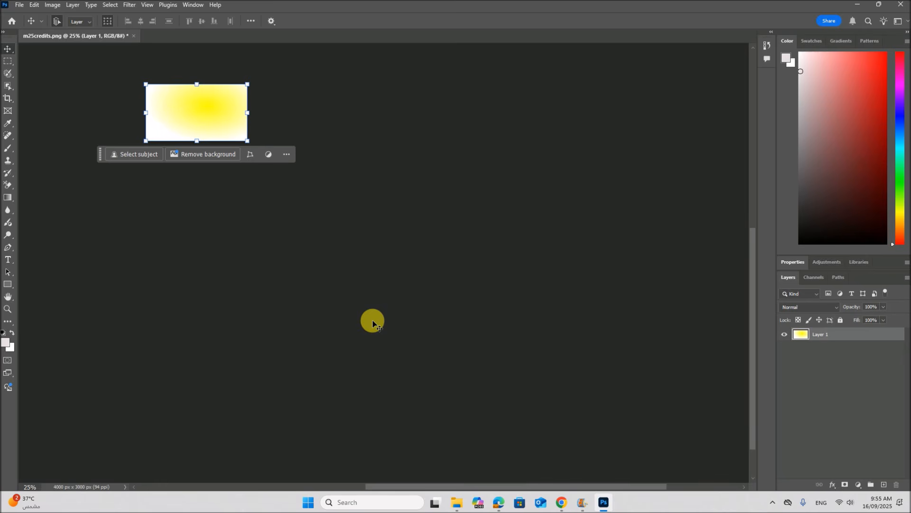
Check the required image filename in the exam paper, and export the resized image from Photoshop as a PNG named credits in M25 P2
{"action": "left_click", "coordinate": [499, 502]}
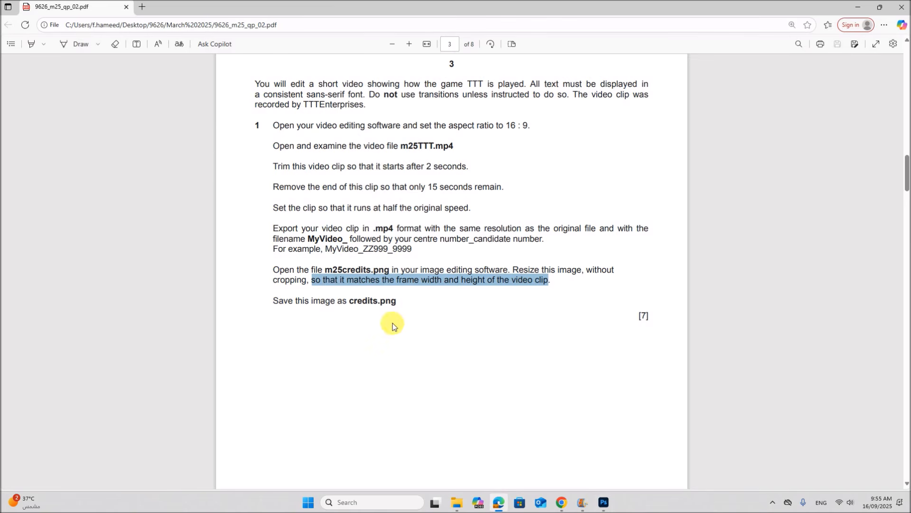
{"action": "left_click_drag", "start_coordinate": [348, 301], "coordinate": [388, 309]}
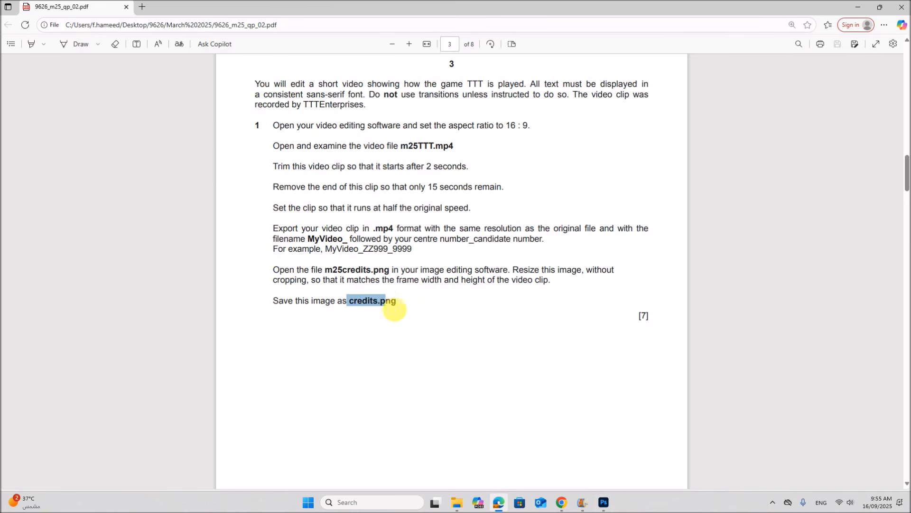
{"action": "left_click", "coordinate": [603, 502]}
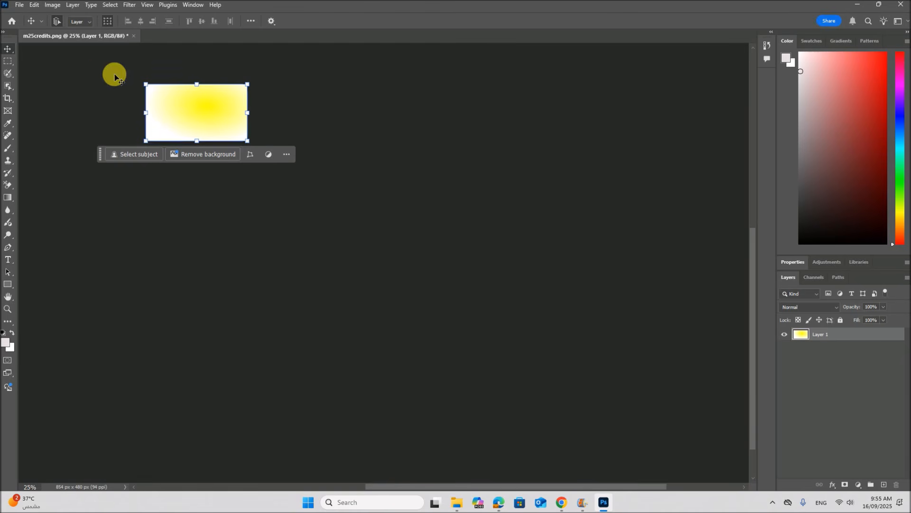
{"action": "left_click", "coordinate": [21, 6]}
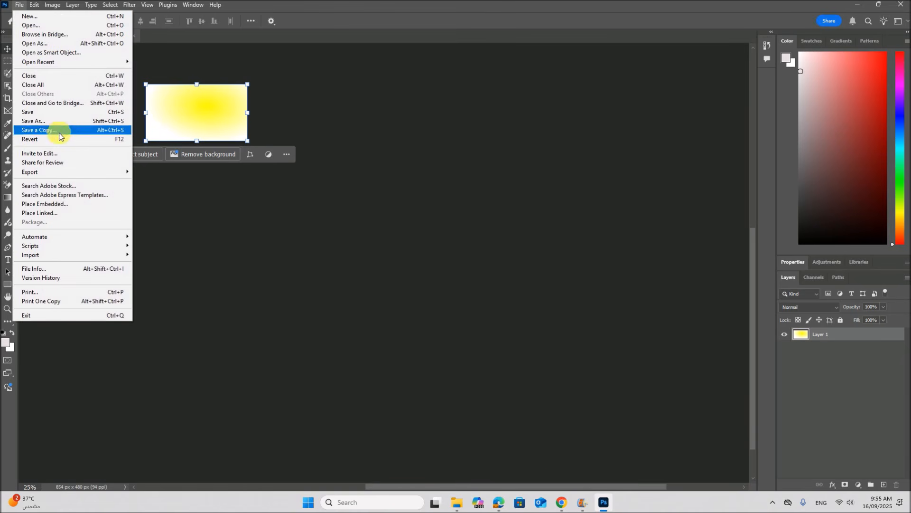
{"action": "mouse_move", "coordinate": [63, 172]}
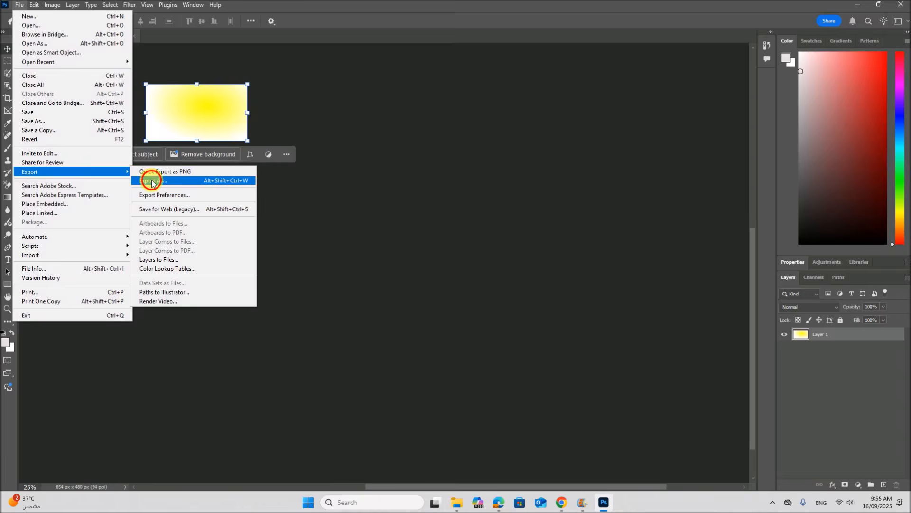
{"action": "left_click", "coordinate": [204, 180]}
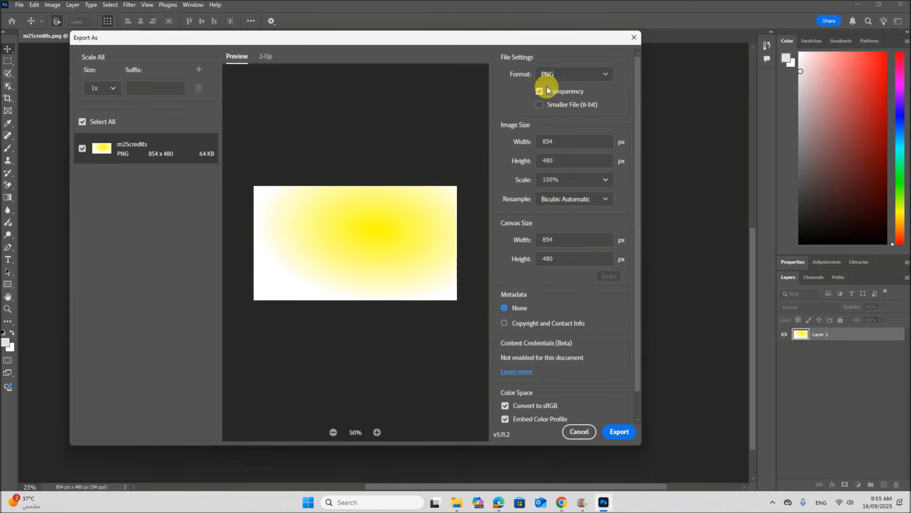
{"action": "left_click", "coordinate": [618, 432]}
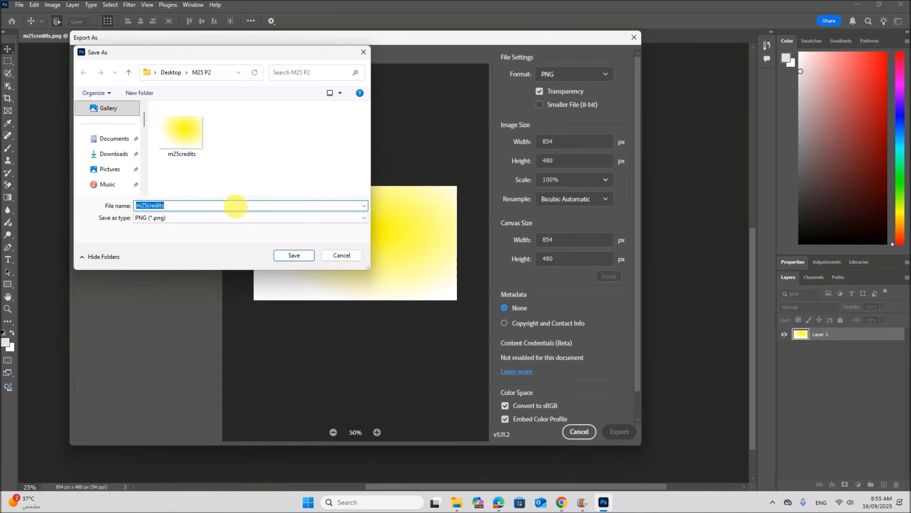
{"action": "type", "text": "Cr"}
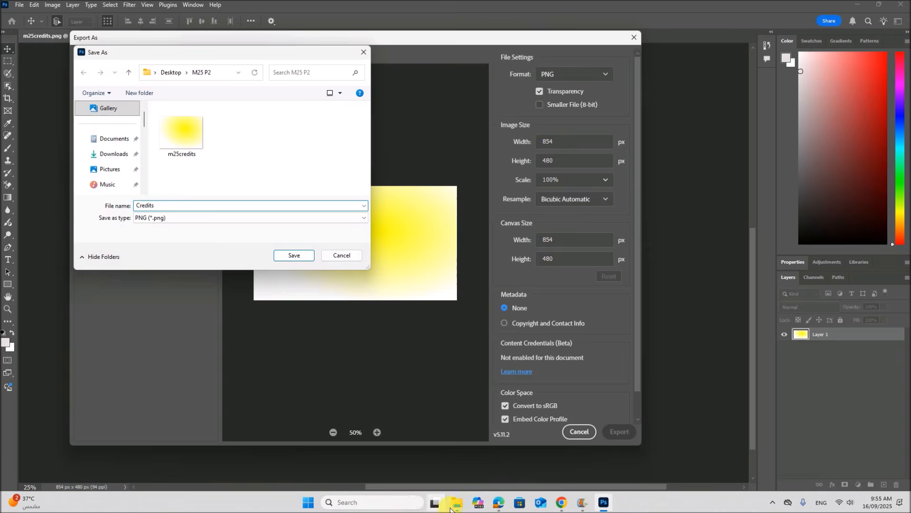
{"action": "left_click", "coordinate": [499, 504]}
{"action": "left_click", "coordinate": [604, 502]}
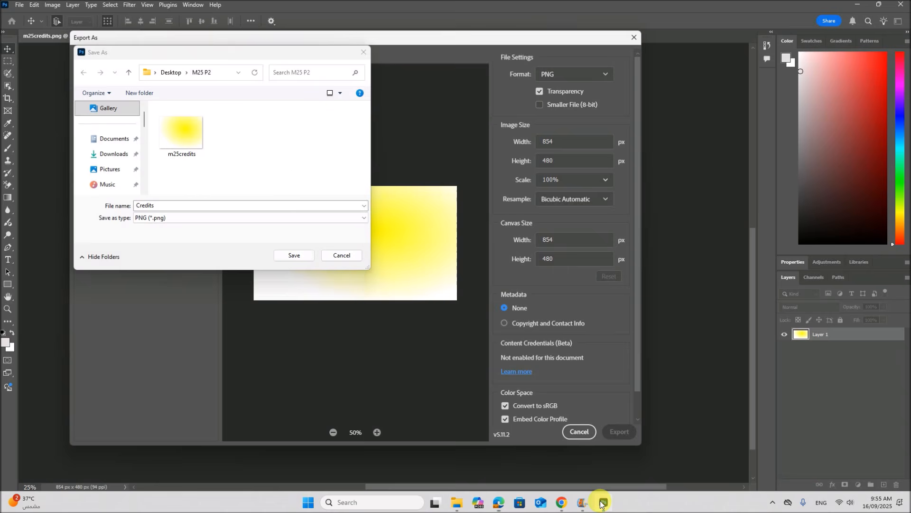
{"action": "left_click", "coordinate": [143, 205]}
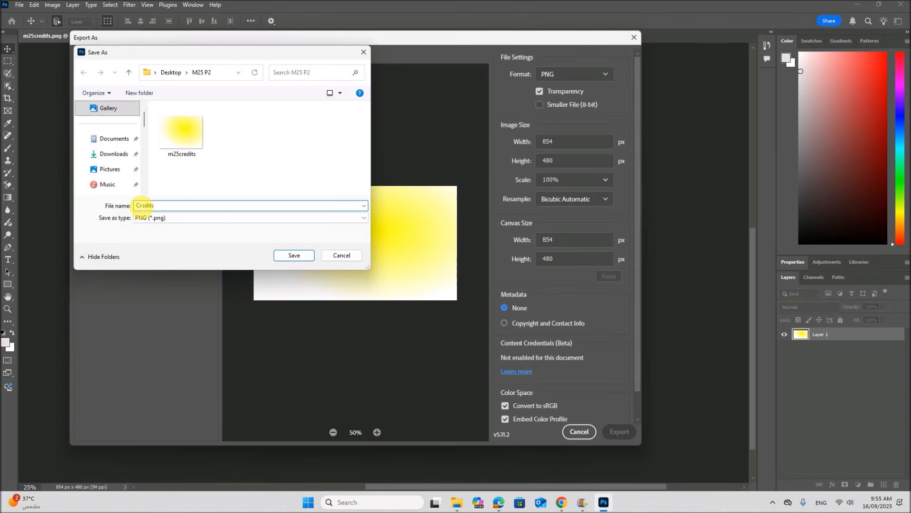
{"action": "left_click", "coordinate": [291, 255]}
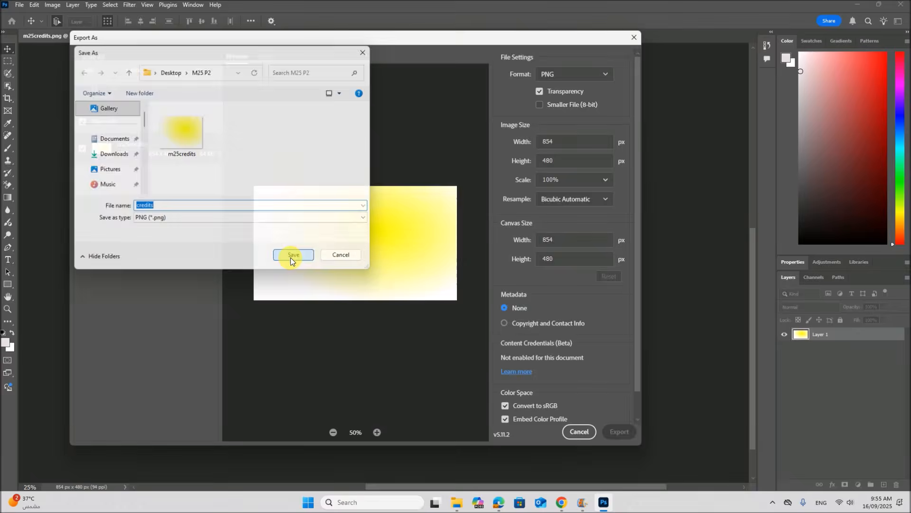
Read the time 0 seconds storyboard instructions of task 2 in the exam paper, and delete the existing clip from the Movie Maker project
{"action": "left_click", "coordinate": [496, 502]}
{"action": "scroll", "coordinate": [368, 346], "scroll_direction": "down", "scroll_amount": 10}
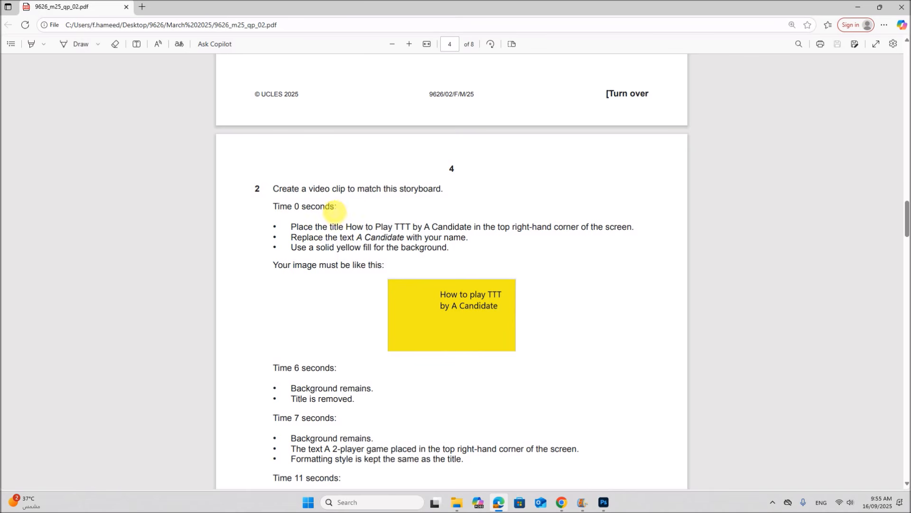
{"action": "left_click_drag", "start_coordinate": [331, 188], "coordinate": [445, 195]}
{"action": "left_click_drag", "start_coordinate": [280, 206], "coordinate": [335, 206]}
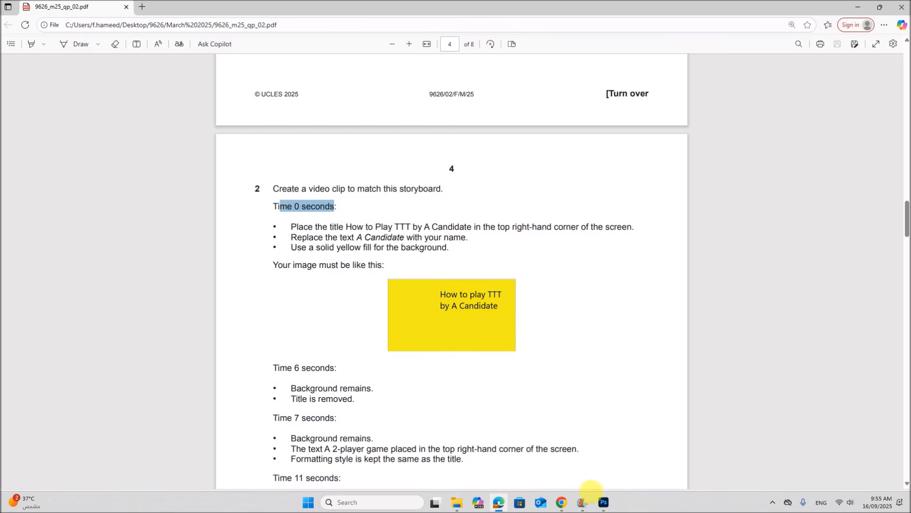
{"action": "left_click", "coordinate": [583, 503]}
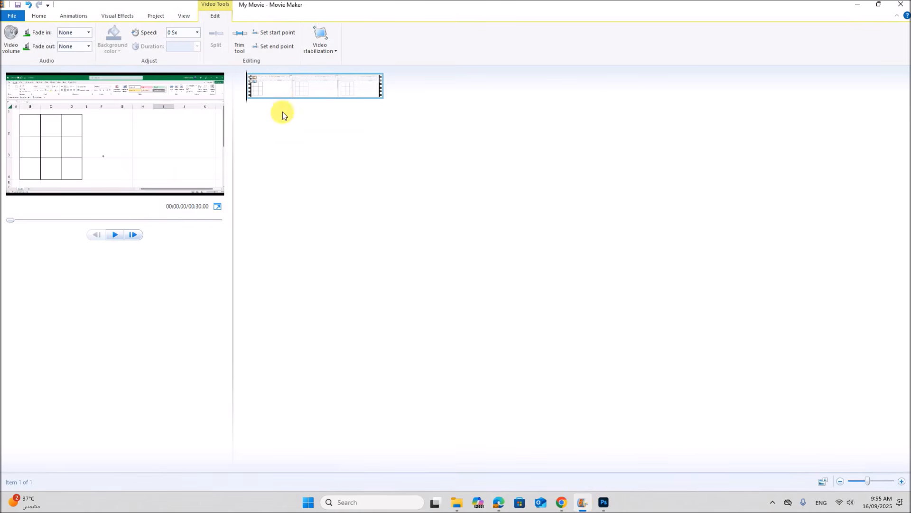
{"action": "key", "text": "Delete"}
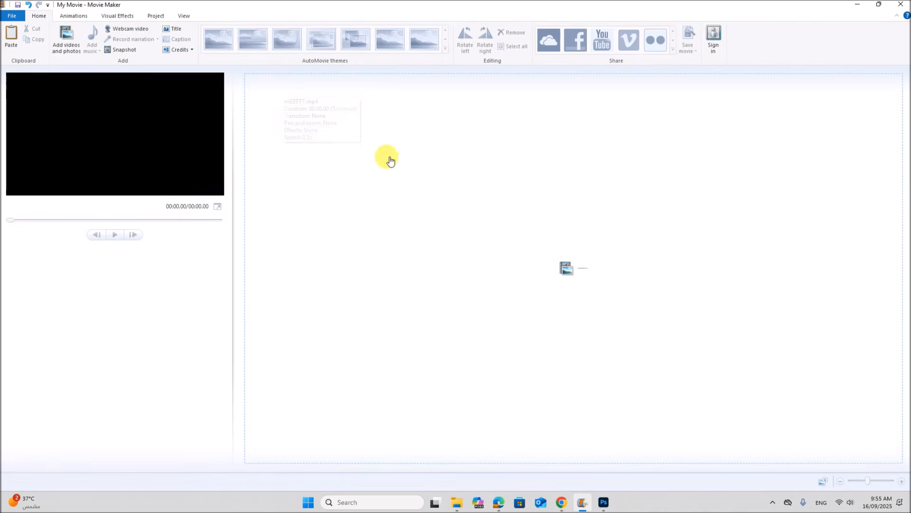
{"action": "left_click", "coordinate": [411, 215]}
{"action": "left_click", "coordinate": [429, 238]}
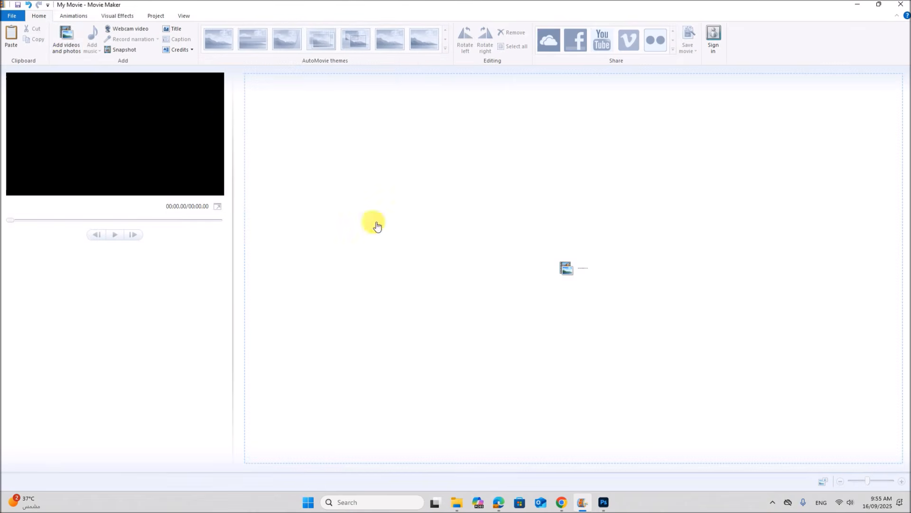
Add a title in Movie Maker and replace its text with "How to Play TTT by A Candidate" copied from the exam paper
{"action": "left_click", "coordinate": [179, 29]}
{"action": "left_click", "coordinate": [156, 147]}
{"action": "left_click_drag", "start_coordinate": [155, 147], "coordinate": [73, 148]}
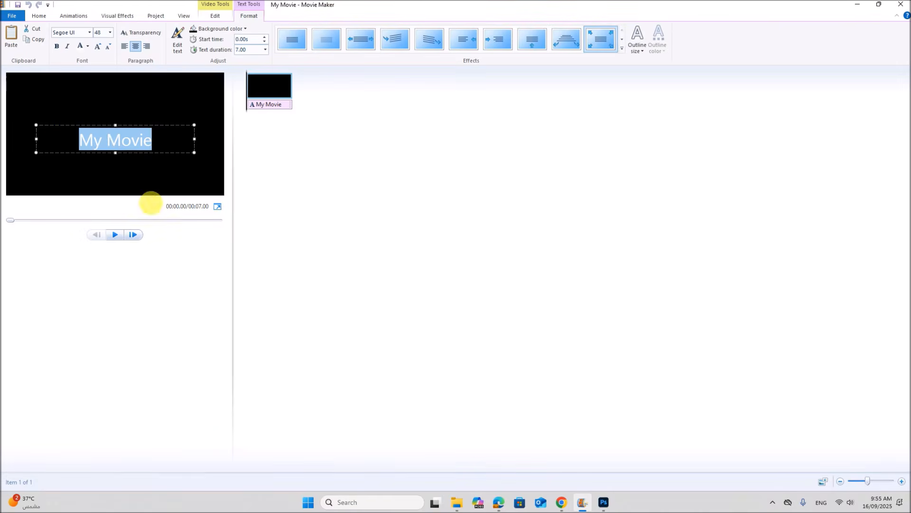
{"action": "left_click", "coordinate": [498, 502]}
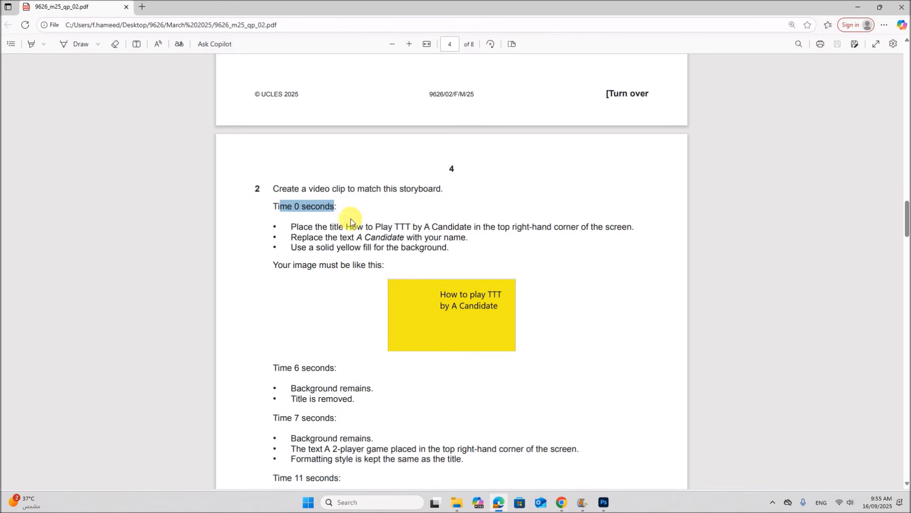
{"action": "left_click_drag", "start_coordinate": [346, 227], "coordinate": [474, 230]}
{"action": "key", "text": "ctrl+c"}
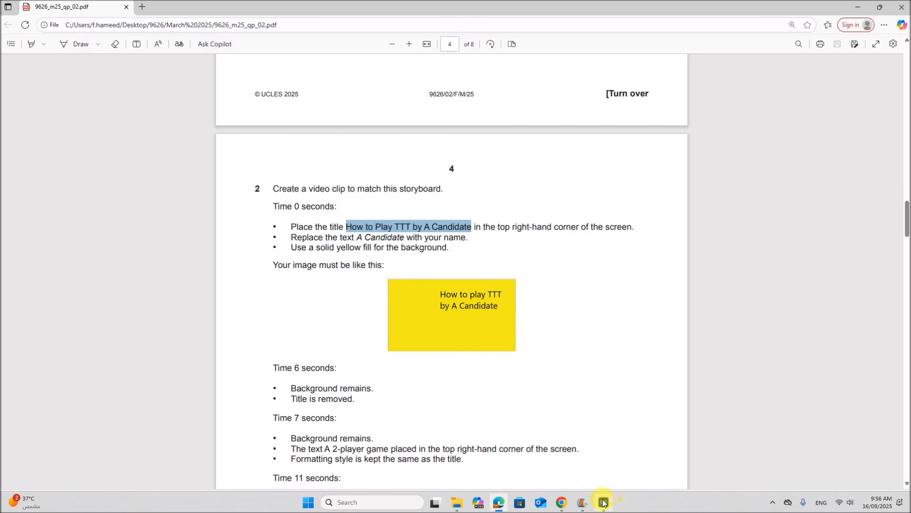
{"action": "left_click", "coordinate": [582, 502]}
{"action": "key", "text": "ctrl+v"}
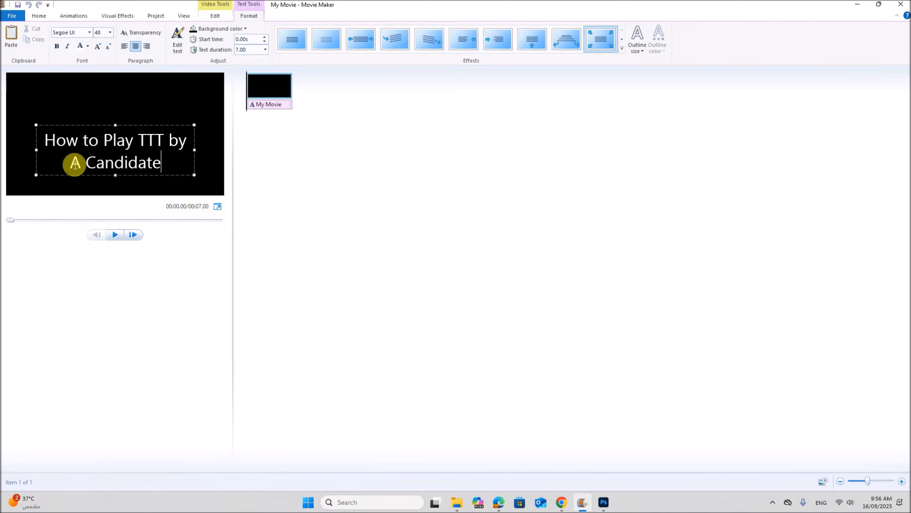
Replace "A Candidate" in the title with "Name", and check the required title position in the exam paper
{"action": "left_click_drag", "start_coordinate": [75, 165], "coordinate": [158, 167]}
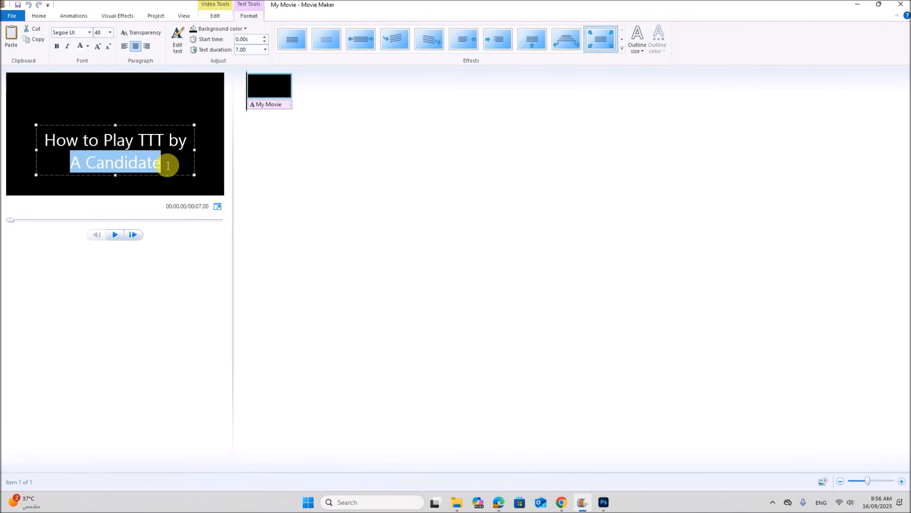
{"action": "type", "text": "Name"}
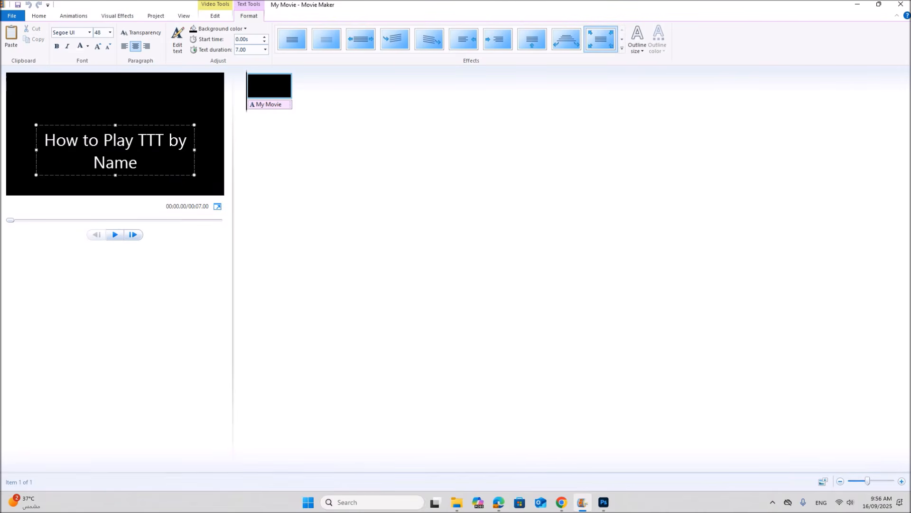
{"action": "left_click", "coordinate": [497, 503]}
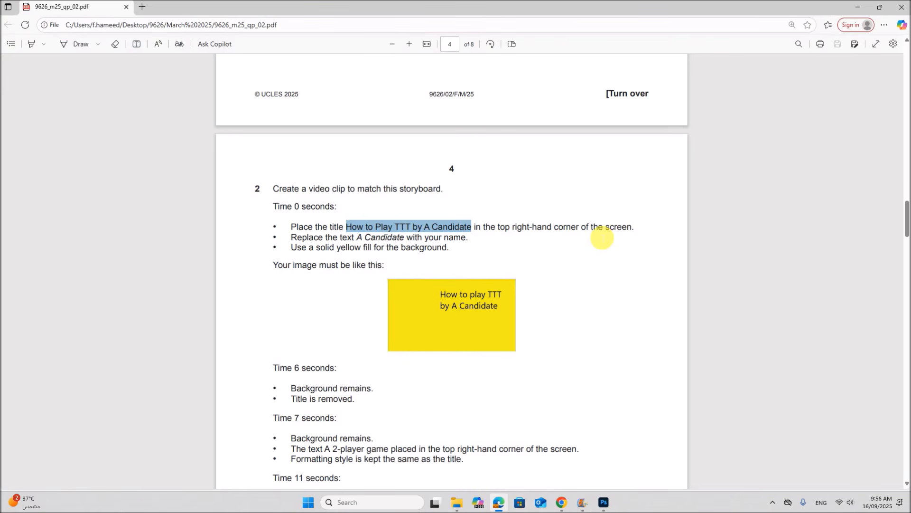
{"action": "left_click", "coordinate": [581, 507]}
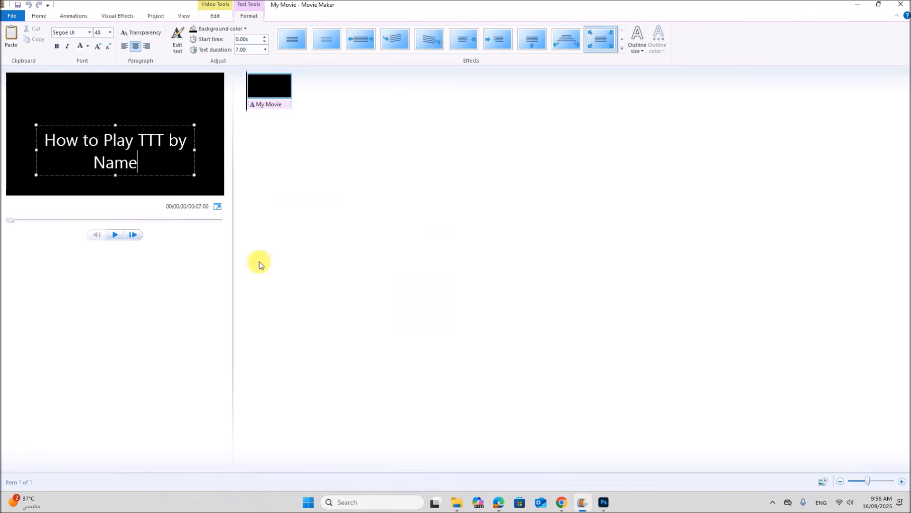
Place the title in the frame's top right-hand corner, right-aligned at font size 36, in a narrower text box that wraps onto two lines
{"action": "left_click_drag", "start_coordinate": [157, 122], "coordinate": [188, 77]}
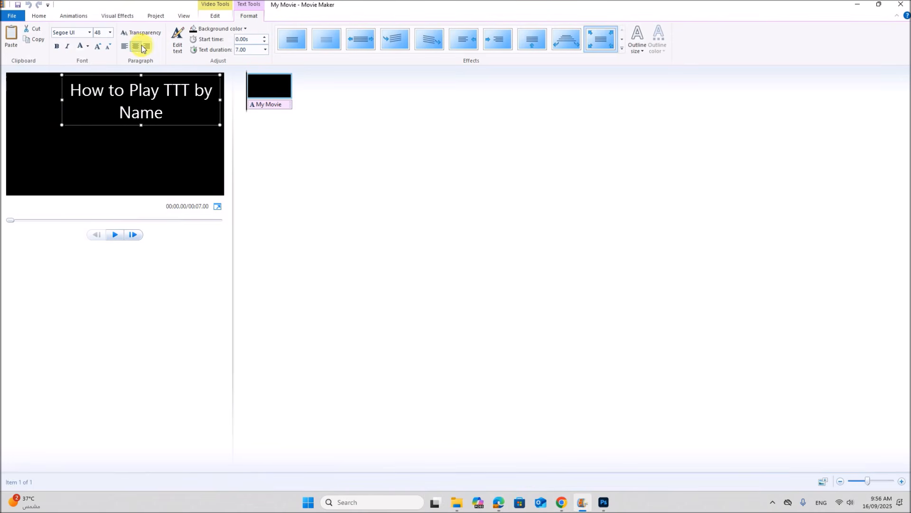
{"action": "left_click", "coordinate": [147, 46]}
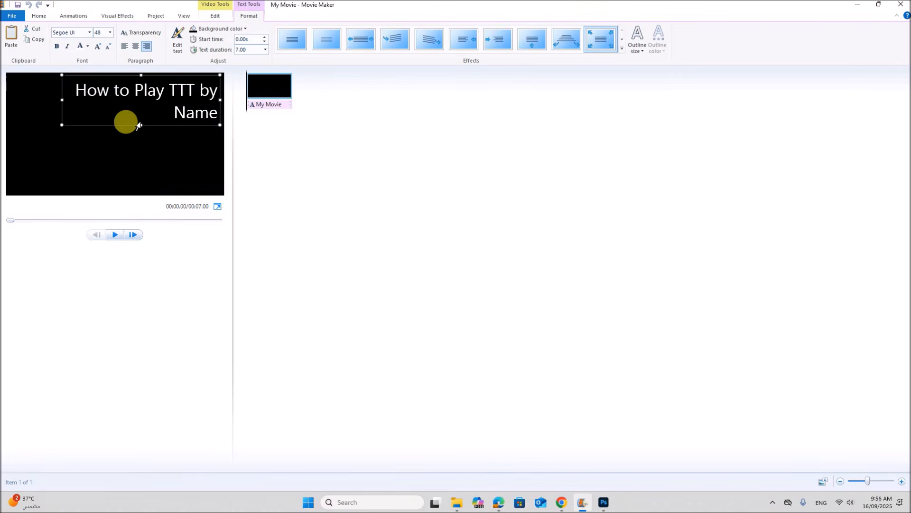
{"action": "left_click", "coordinate": [109, 34]}
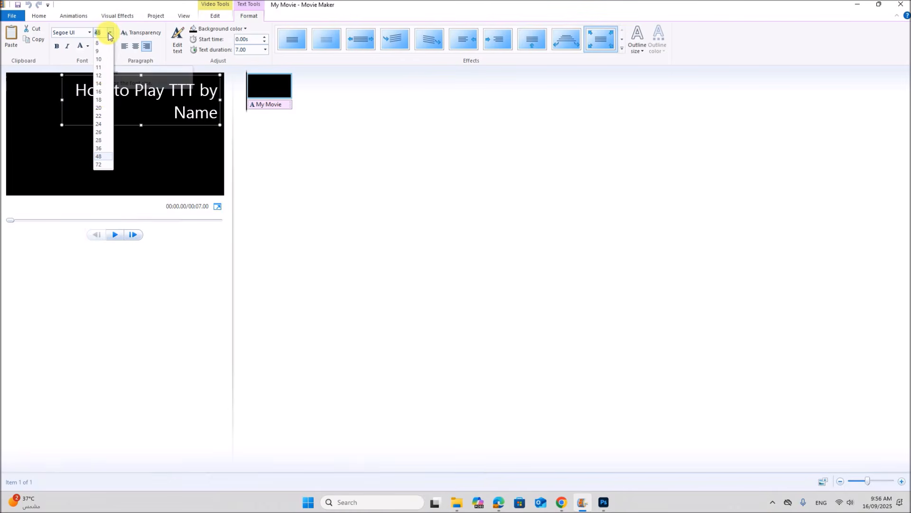
{"action": "left_click", "coordinate": [98, 149]}
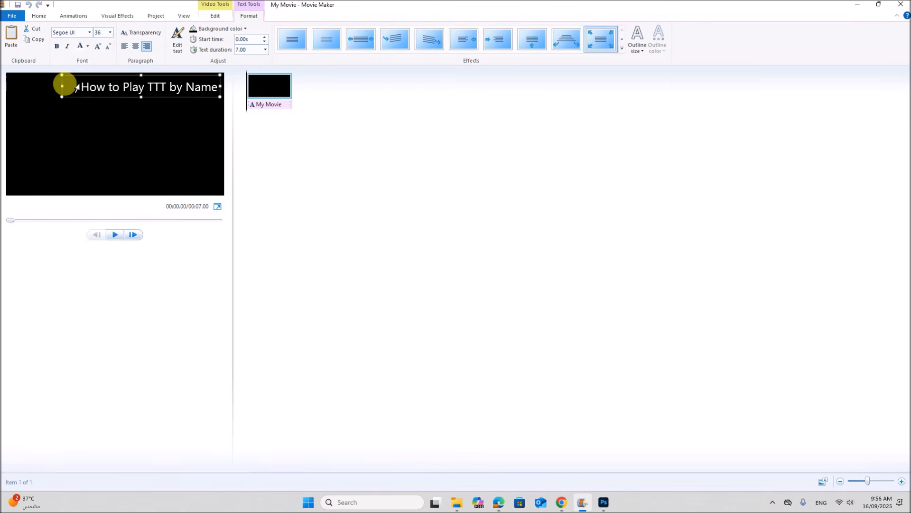
{"action": "left_click_drag", "start_coordinate": [66, 86], "coordinate": [100, 86]}
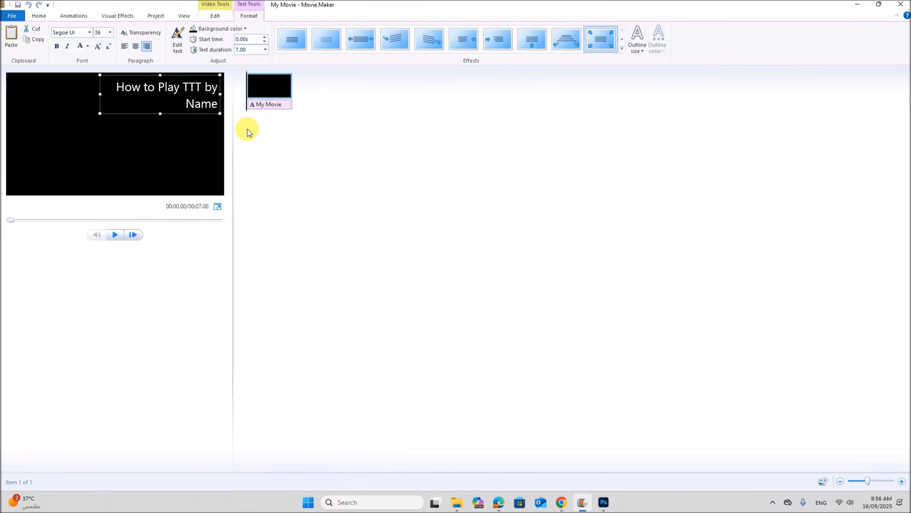
Check the background instruction in the exam paper, and give the title clip in Movie Maker a solid yellow background
{"action": "left_click", "coordinate": [497, 501]}
{"action": "left_click_drag", "start_coordinate": [291, 247], "coordinate": [449, 248]}
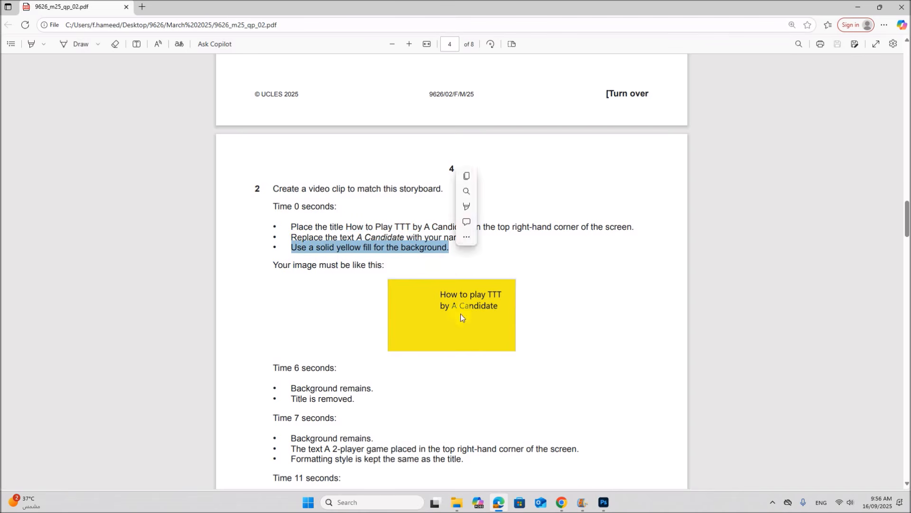
{"action": "left_click", "coordinate": [576, 503]}
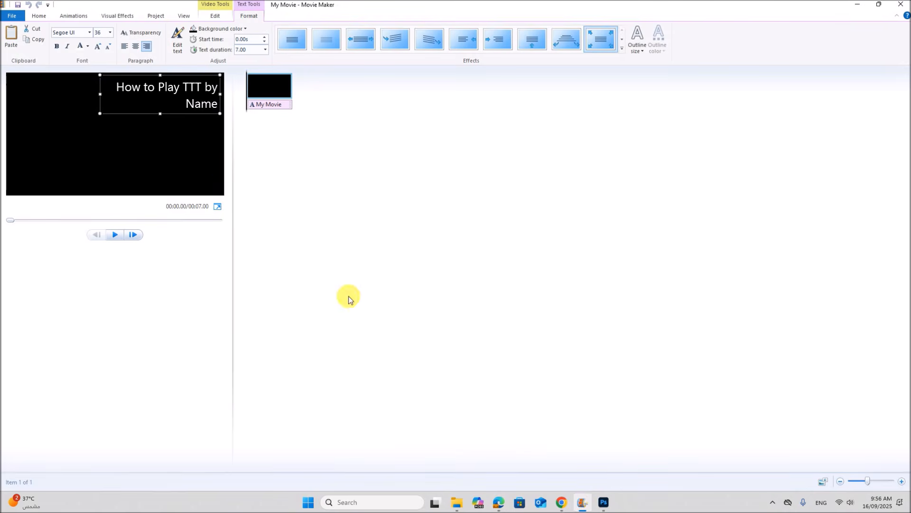
{"action": "left_click", "coordinate": [239, 31]}
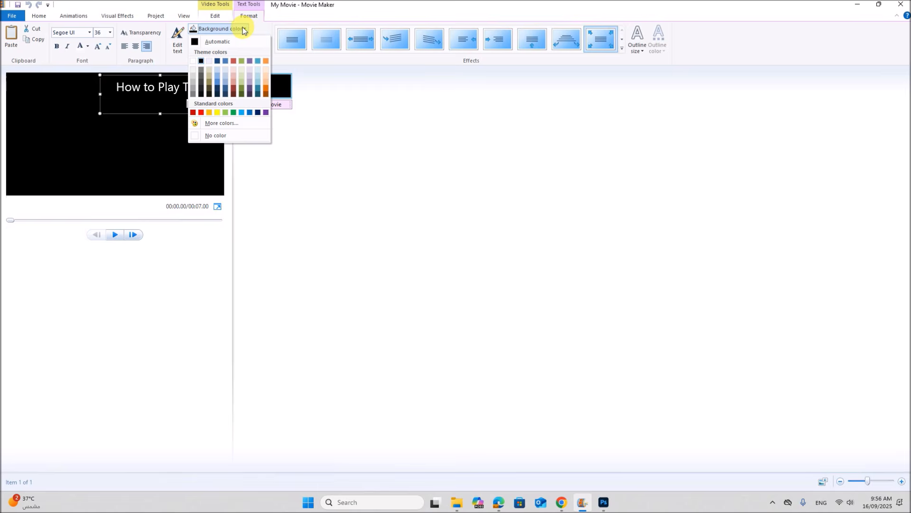
{"action": "left_click", "coordinate": [216, 113]}
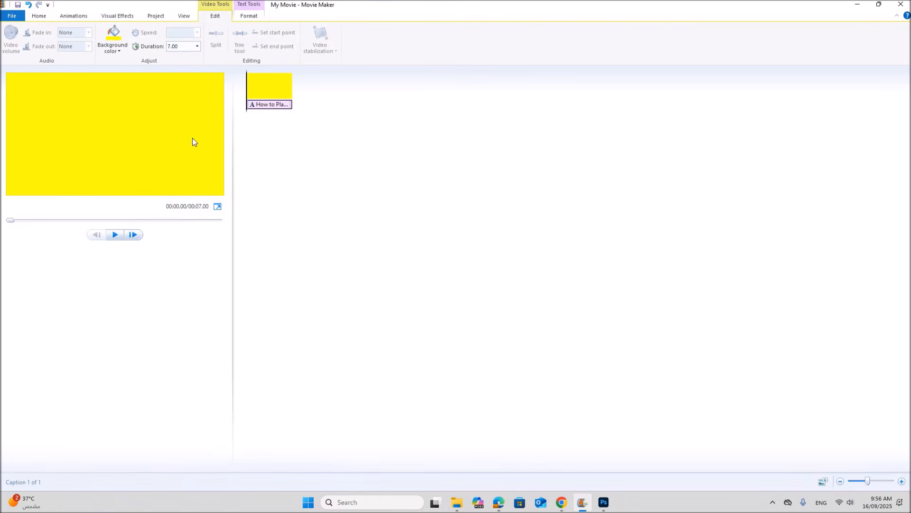
Set the text colour of the title on the yellow background to black
{"action": "left_click", "coordinate": [199, 103]}
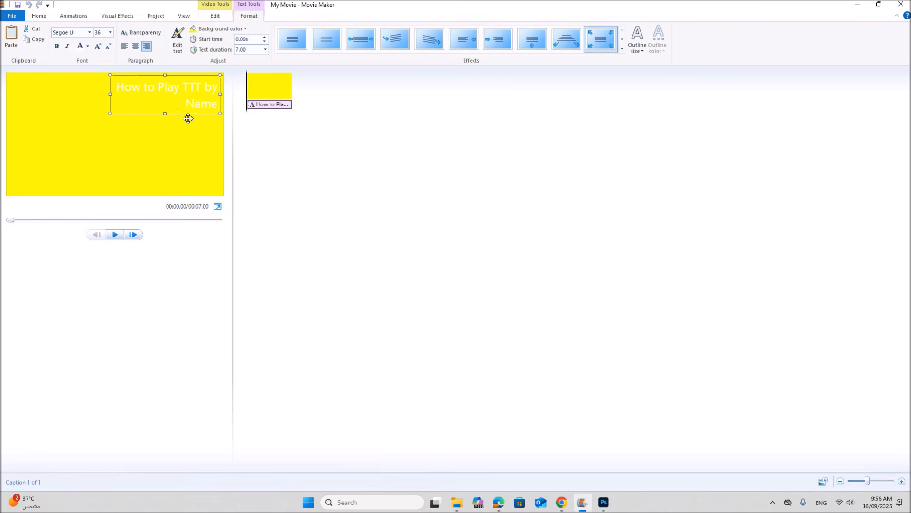
{"action": "left_click", "coordinate": [81, 46]}
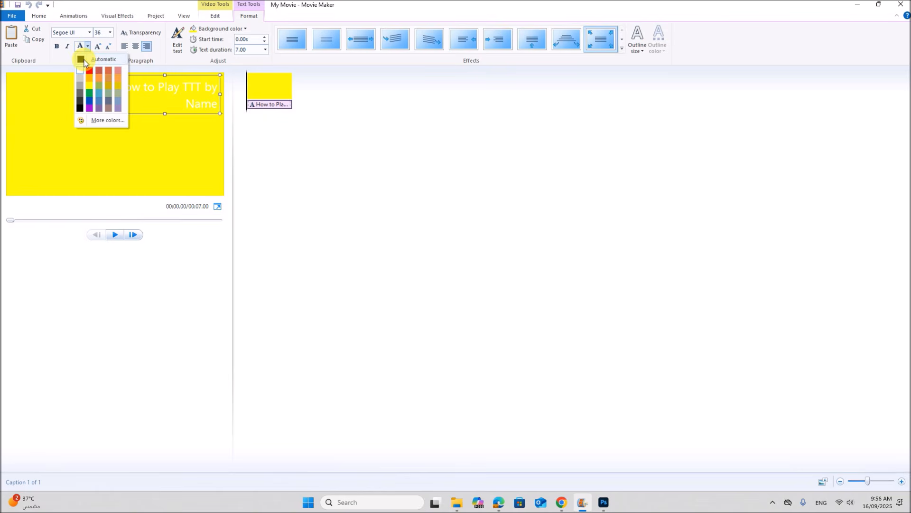
{"action": "left_click", "coordinate": [84, 60]}
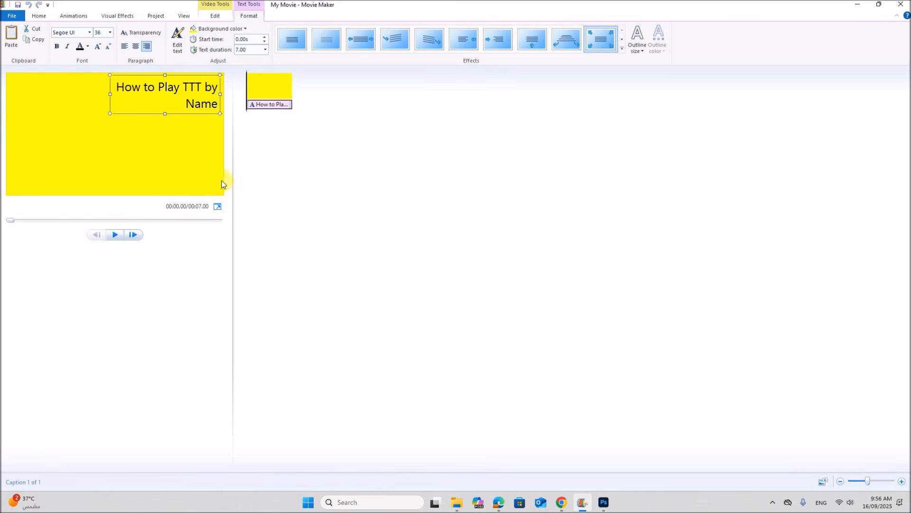
Compare the title with the exam paper's sample image, and break the title's line so that "by Name" sits on the second line
{"action": "left_click", "coordinate": [498, 502]}
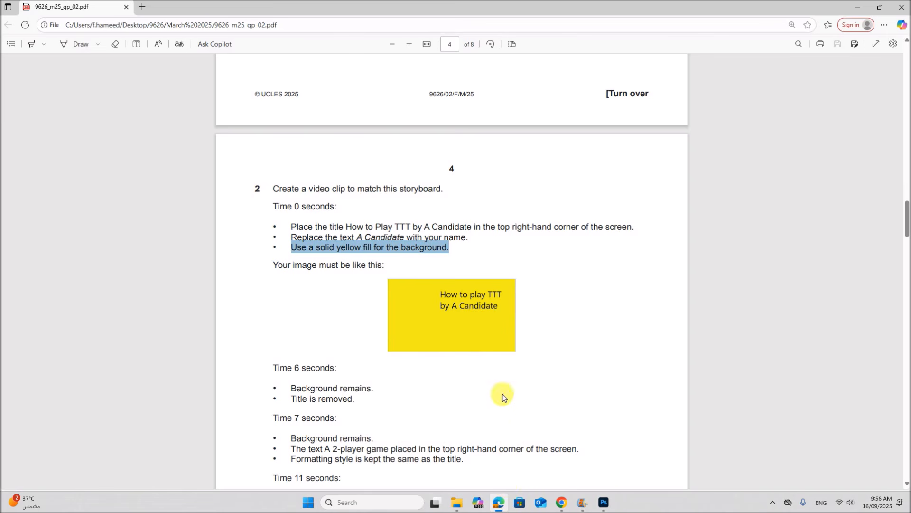
{"action": "scroll", "coordinate": [420, 361], "scroll_direction": "down", "scroll_amount": 3}
{"action": "scroll", "coordinate": [423, 359], "scroll_direction": "up", "scroll_amount": 2}
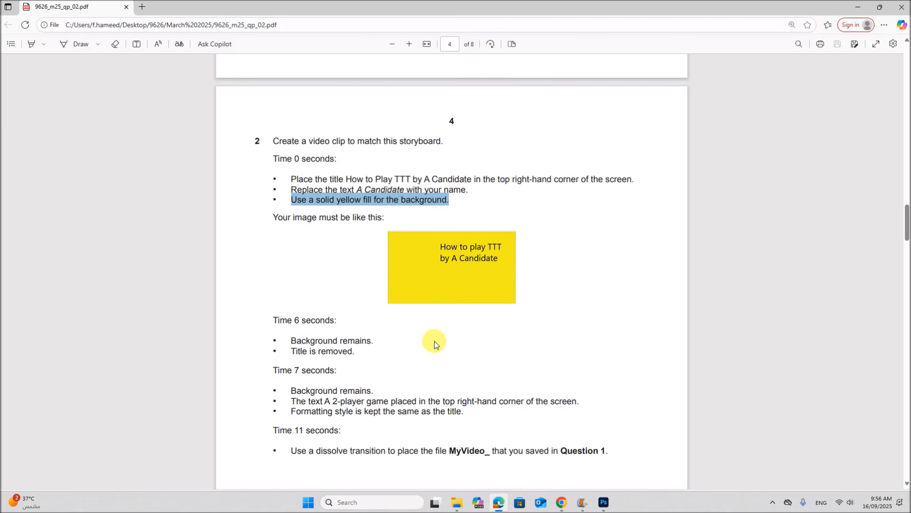
{"action": "left_click", "coordinate": [312, 246]}
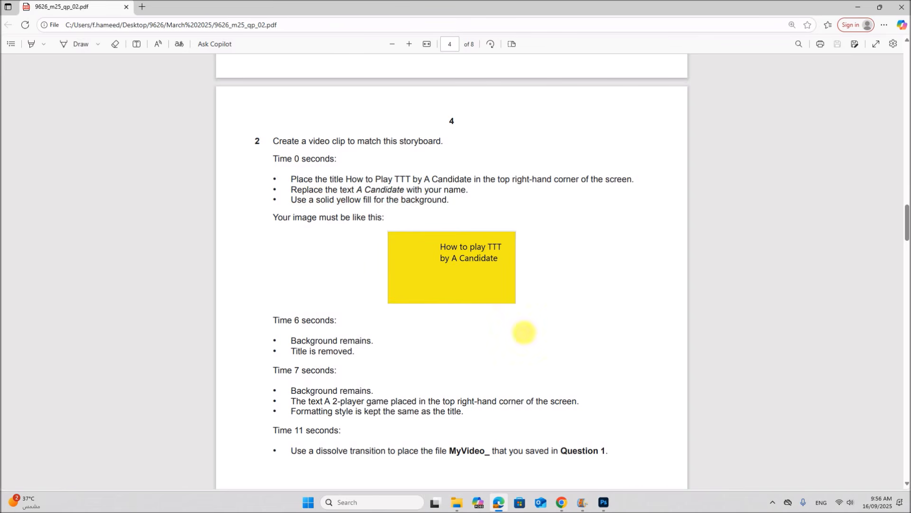
{"action": "left_click", "coordinate": [579, 502]}
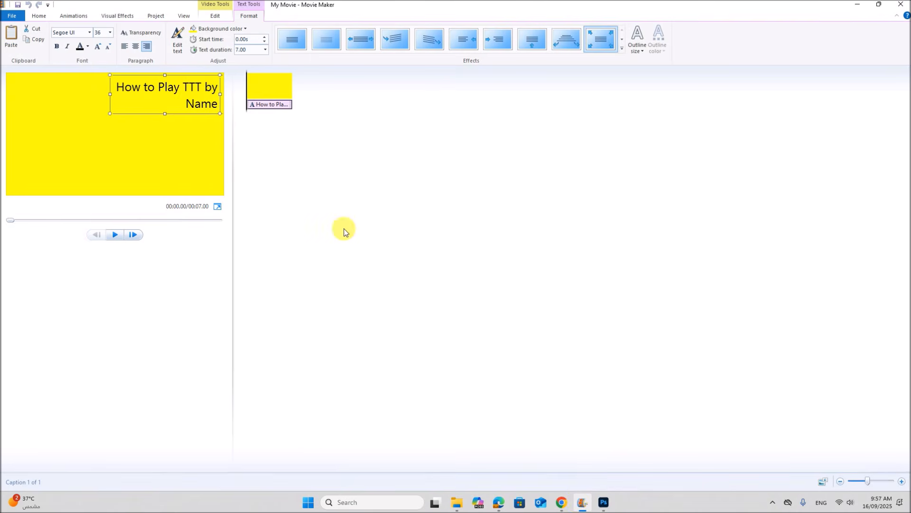
{"action": "key", "text": "Return"}
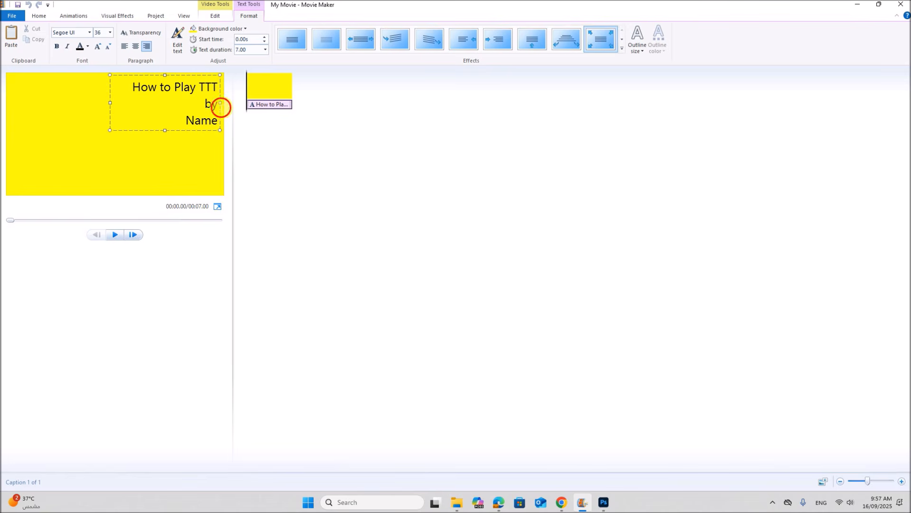
{"action": "key", "text": "Delete"}
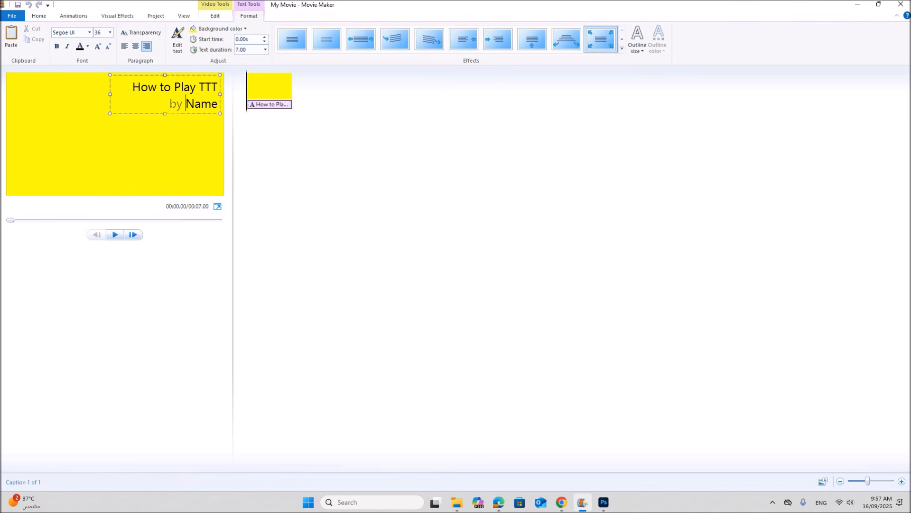
Left-align the title text and move its box against the frame's right edge at the top, to match the exam paper's sample
{"action": "left_click", "coordinate": [136, 47]}
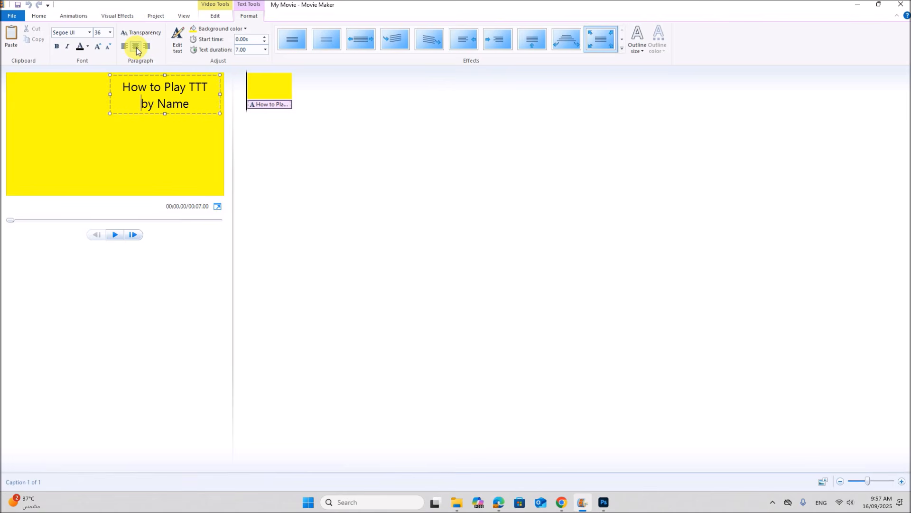
{"action": "left_click_drag", "start_coordinate": [175, 79], "coordinate": [188, 79]}
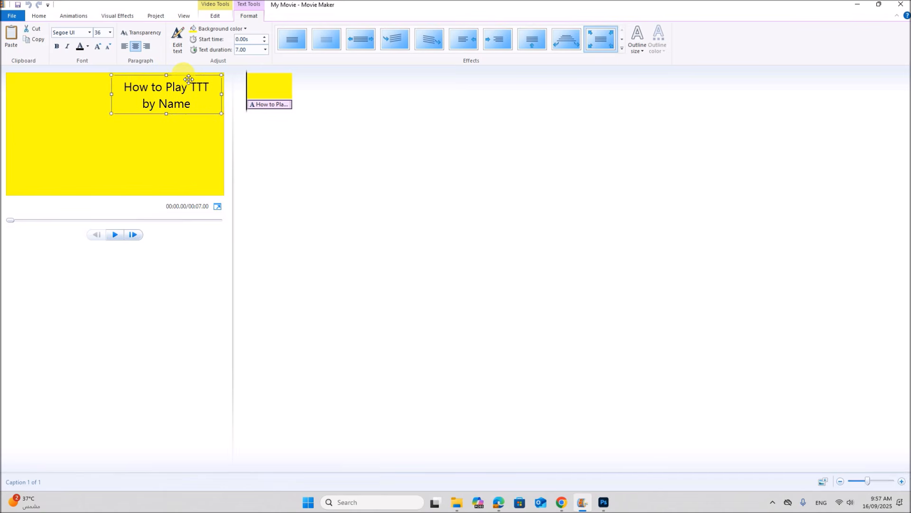
{"action": "left_click", "coordinate": [125, 47]}
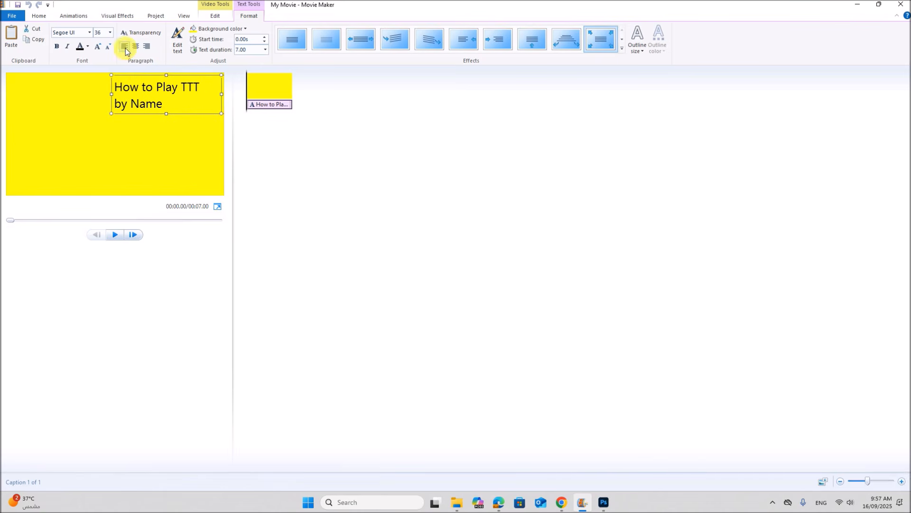
{"action": "left_click", "coordinate": [499, 503]}
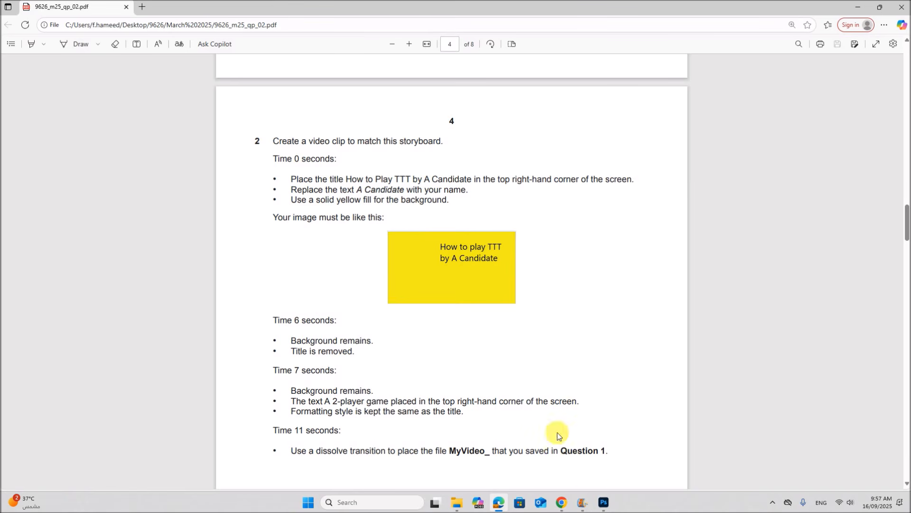
{"action": "left_click", "coordinate": [582, 502]}
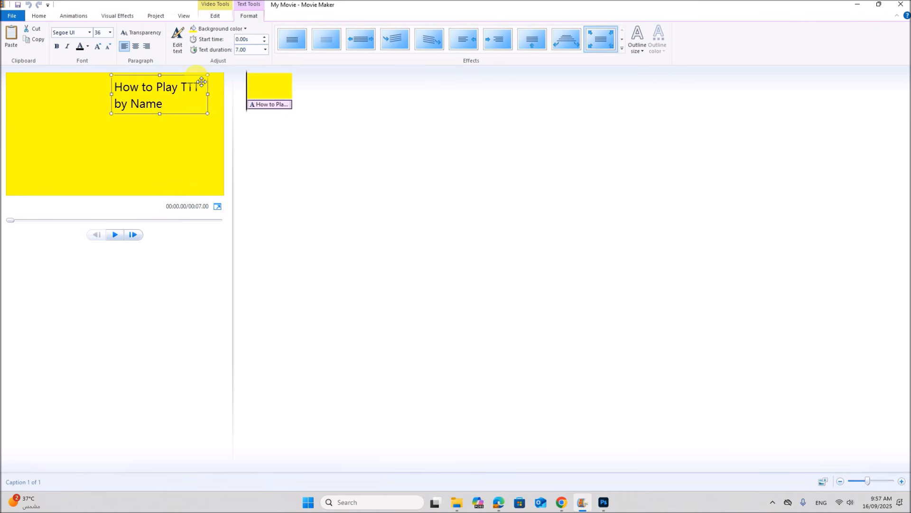
{"action": "left_click_drag", "start_coordinate": [202, 82], "coordinate": [217, 80]}
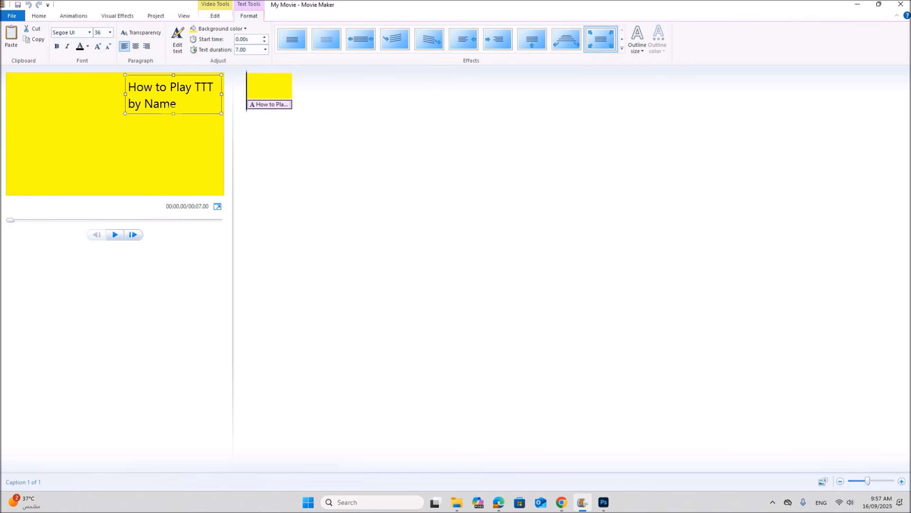
Read the time 6 seconds storyboard instructions in the exam paper, and set the yellow title clip's duration to 6.00 seconds in Movie Maker
{"action": "left_click", "coordinate": [499, 502]}
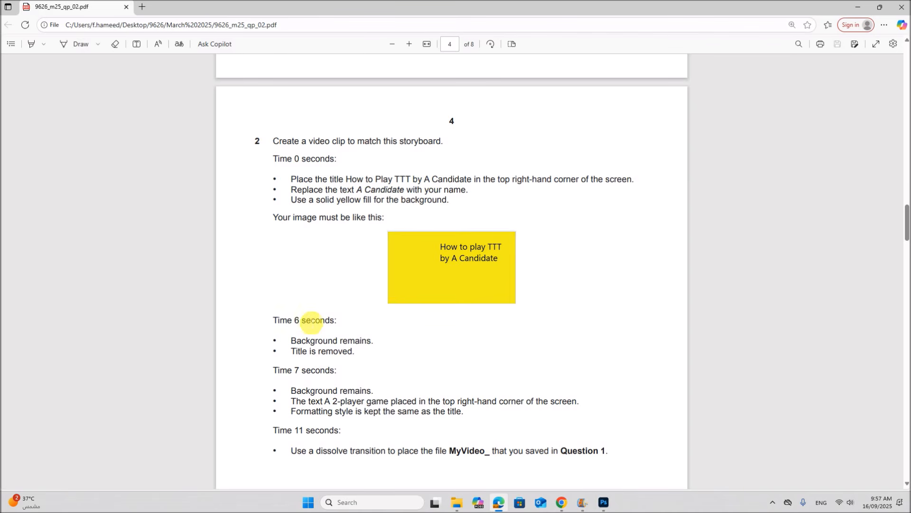
{"action": "left_click_drag", "start_coordinate": [277, 321], "coordinate": [337, 320]}
{"action": "left_click", "coordinate": [285, 161]}
{"action": "left_click_drag", "start_coordinate": [284, 161], "coordinate": [328, 221]}
{"action": "left_click", "coordinate": [400, 340]}
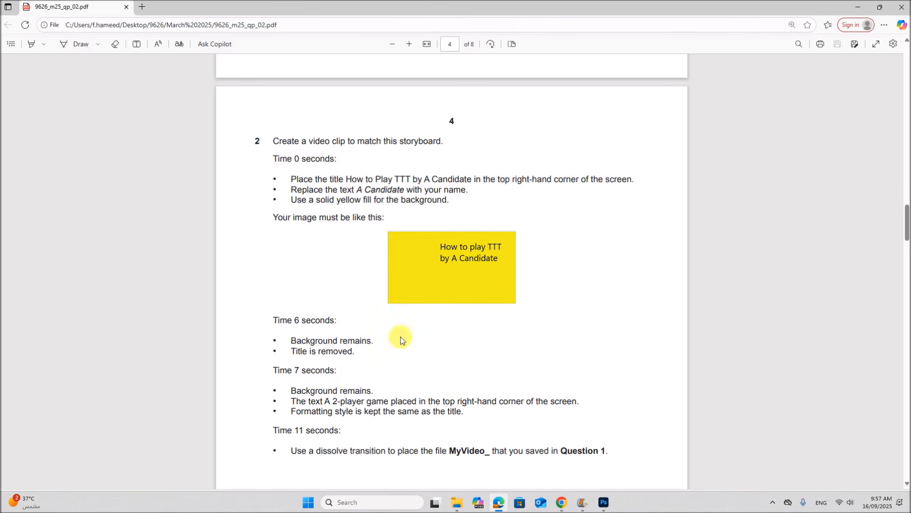
{"action": "left_click", "coordinate": [584, 502]}
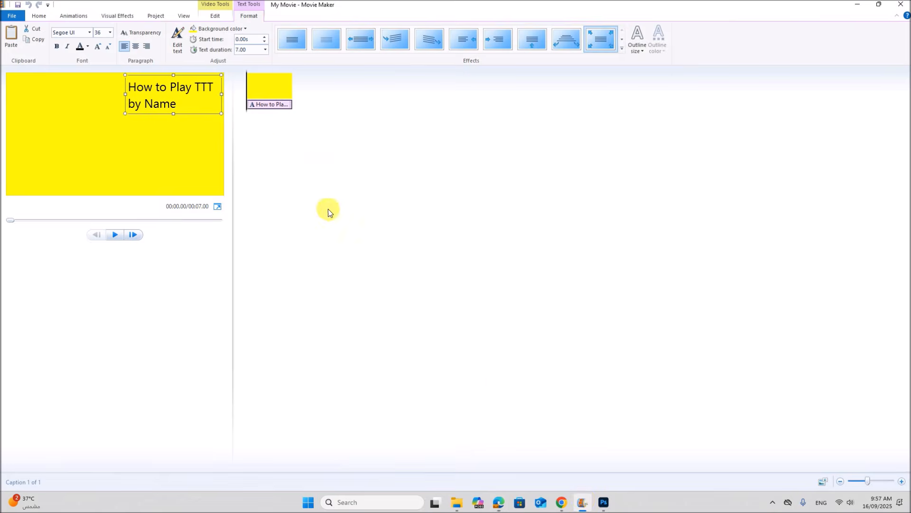
{"action": "left_click", "coordinate": [269, 89]}
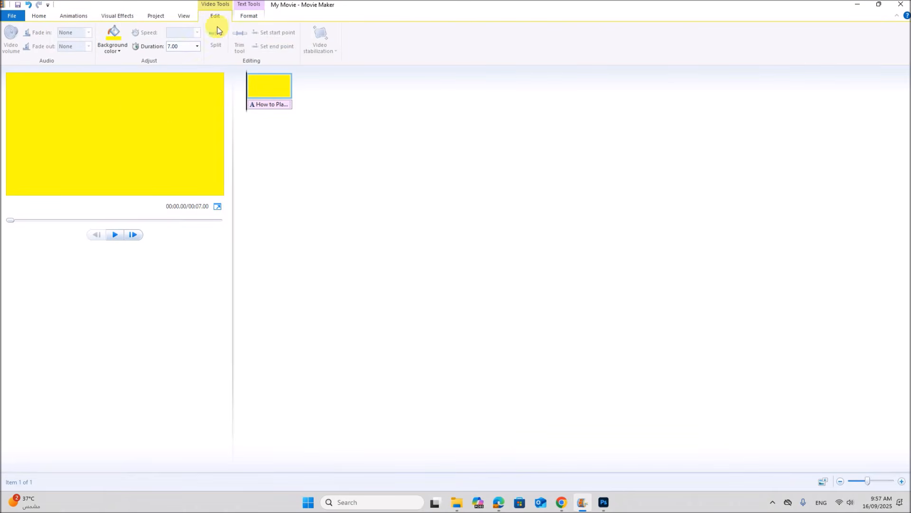
{"action": "left_click", "coordinate": [197, 46]}
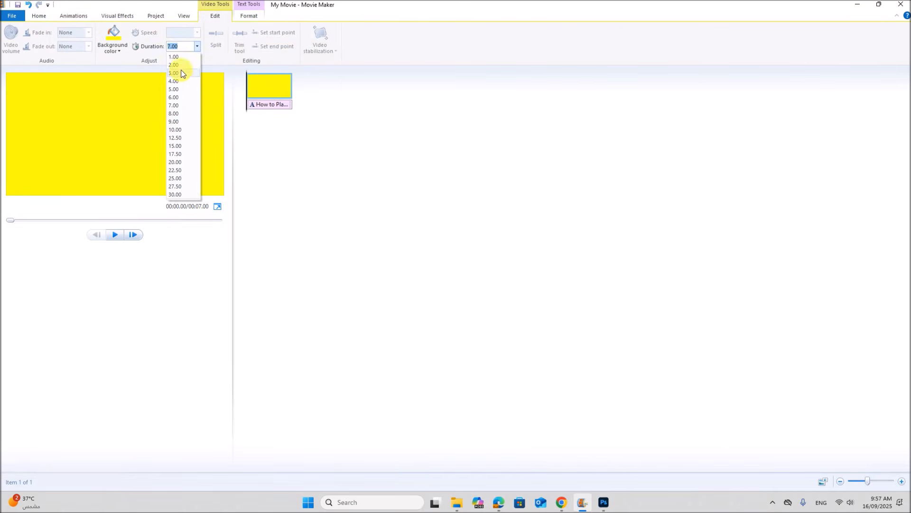
{"action": "left_click", "coordinate": [178, 98]}
{"action": "left_click", "coordinate": [259, 105]}
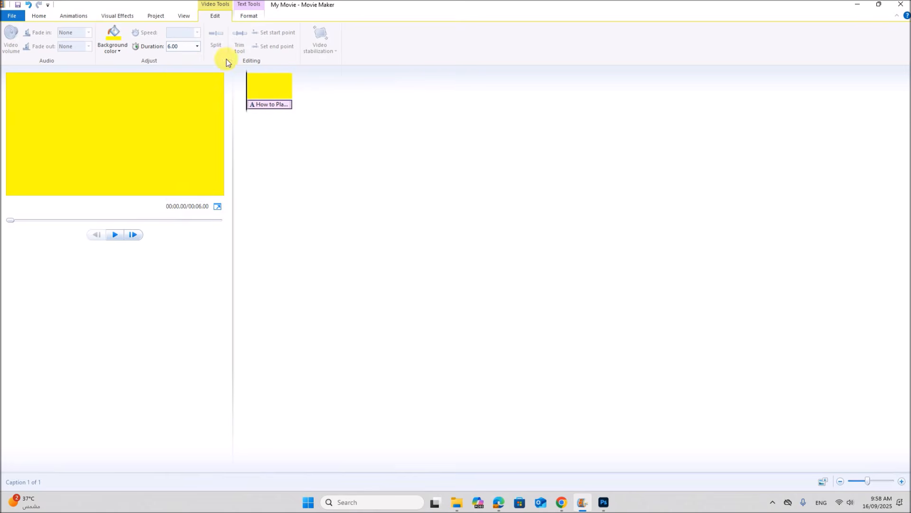
{"action": "left_click", "coordinate": [249, 17]}
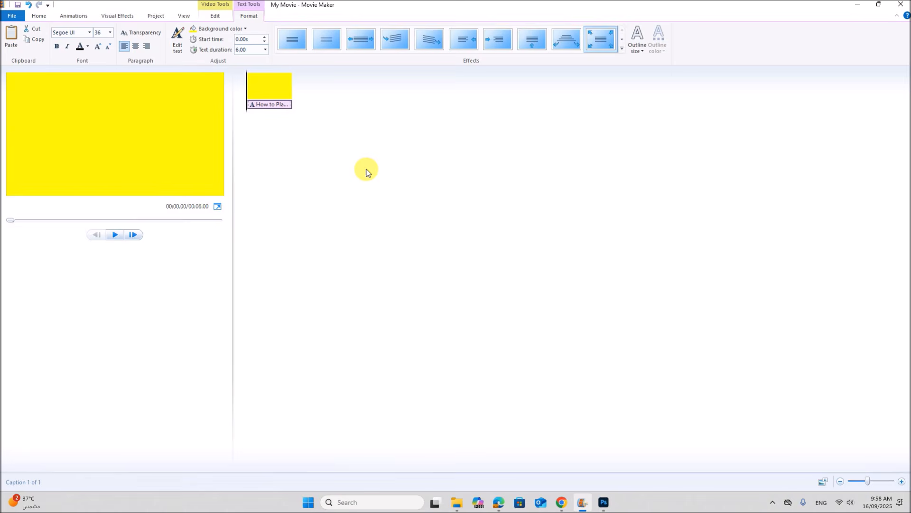
Recheck the task 2 storyboard in the exam paper, and set the title caption's text effect to None in Movie Maker
{"action": "left_click", "coordinate": [498, 502]}
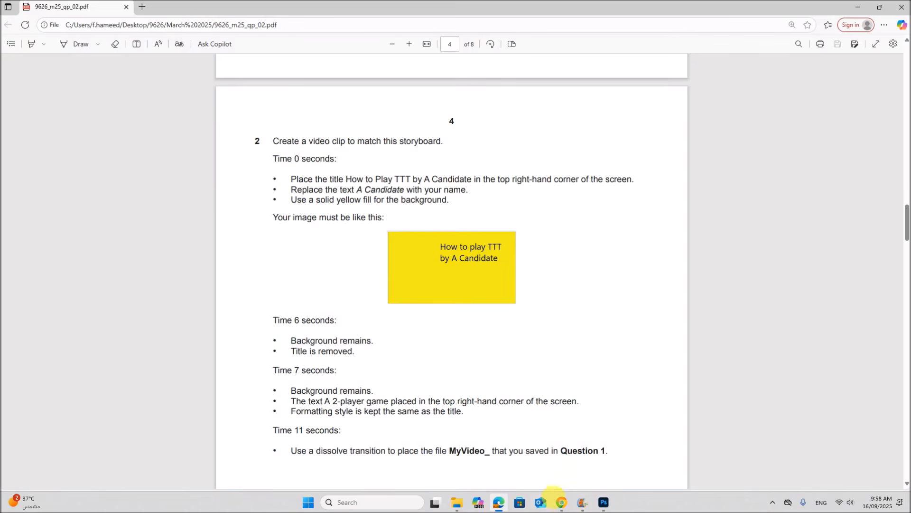
{"action": "left_click", "coordinate": [582, 502]}
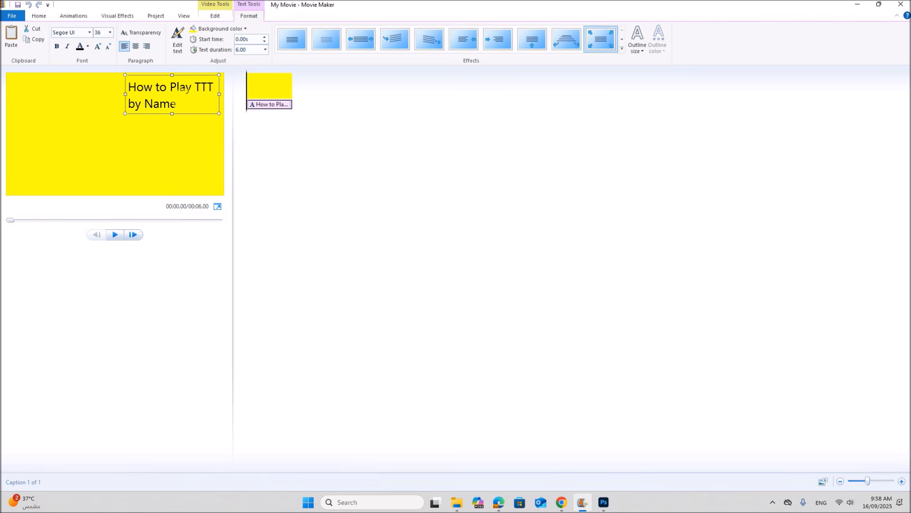
{"action": "left_click", "coordinate": [622, 50]}
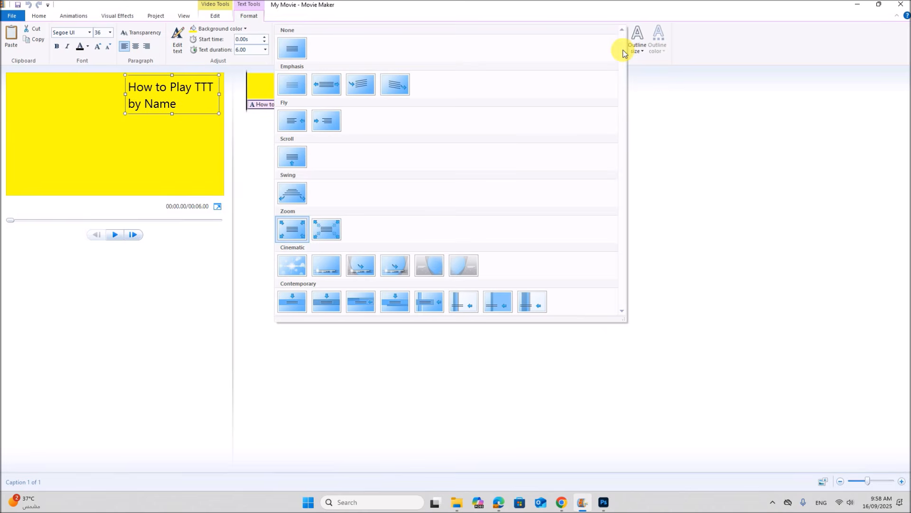
{"action": "left_click", "coordinate": [289, 51]}
Reread the time 6 seconds instructions in the exam paper, and paste a copy of the yellow clip without its title at the movie's end
{"action": "left_click", "coordinate": [498, 502]}
{"action": "scroll", "coordinate": [413, 314], "scroll_direction": "down", "scroll_amount": 3}
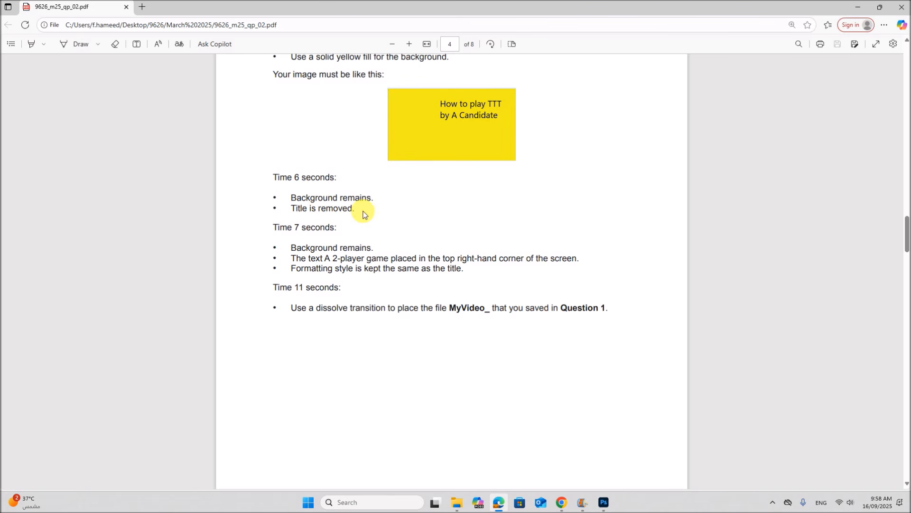
{"action": "left_click", "coordinate": [582, 502]}
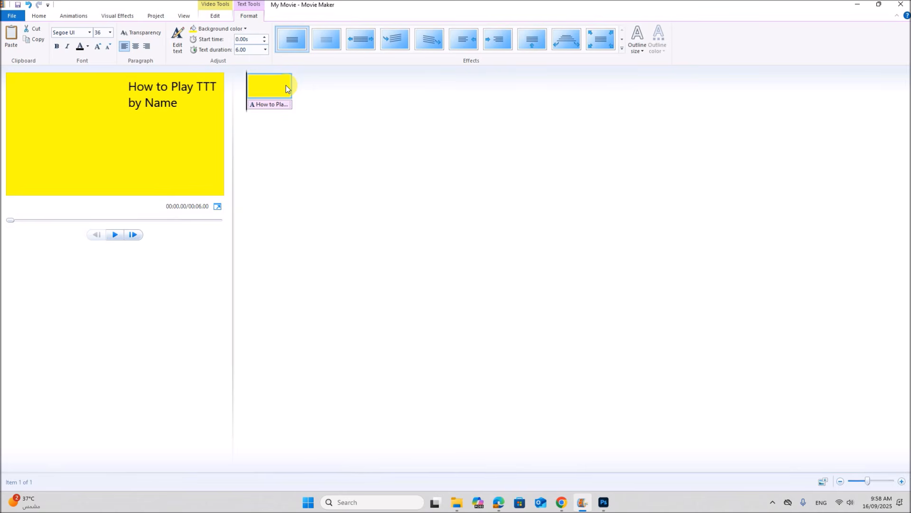
{"action": "left_click_drag", "start_coordinate": [249, 93], "coordinate": [295, 97]}
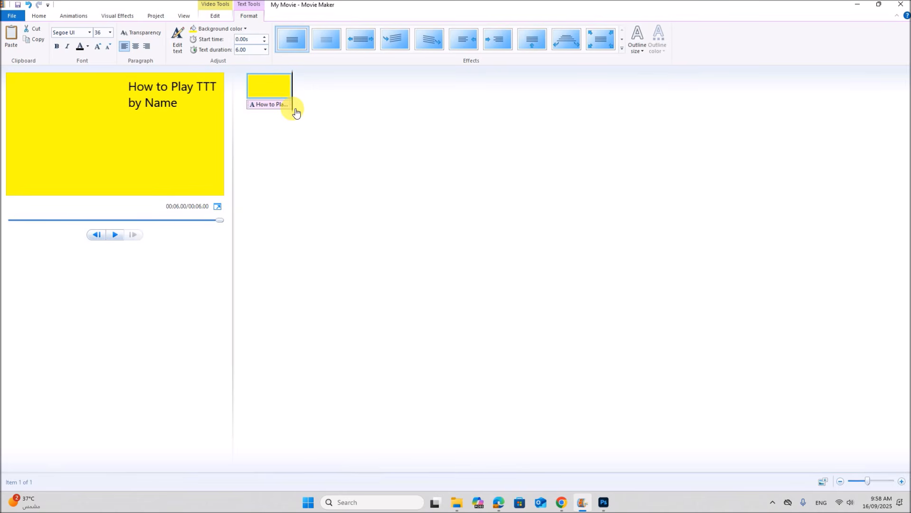
{"action": "key", "text": "ctrl+v"}
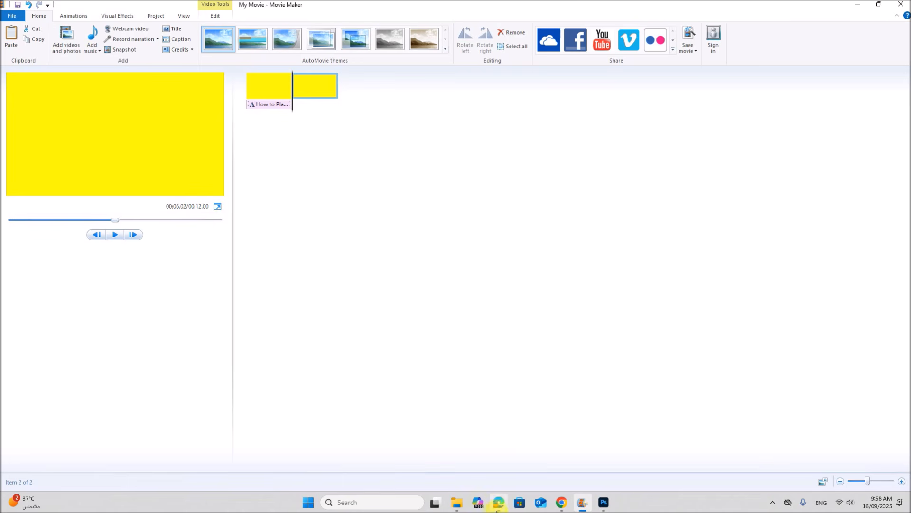
Check the time 7 seconds heading in the exam paper, and set the second yellow clip's duration to 1.00 second in Movie Maker
{"action": "left_click", "coordinate": [498, 502]}
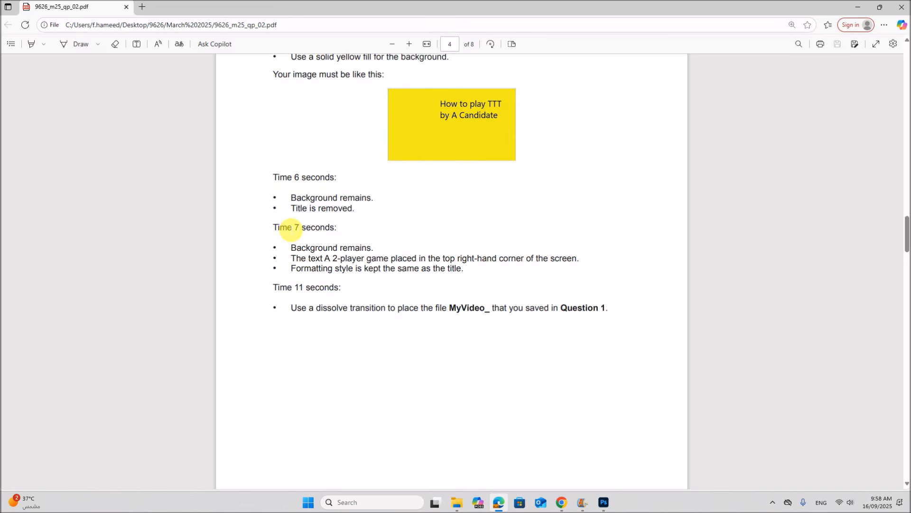
{"action": "left_click_drag", "start_coordinate": [277, 229], "coordinate": [337, 228]}
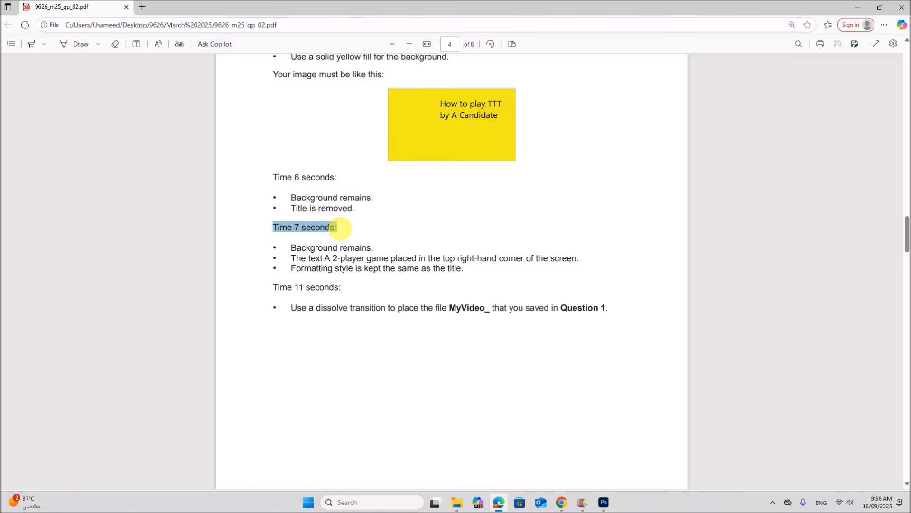
{"action": "left_click", "coordinate": [583, 502]}
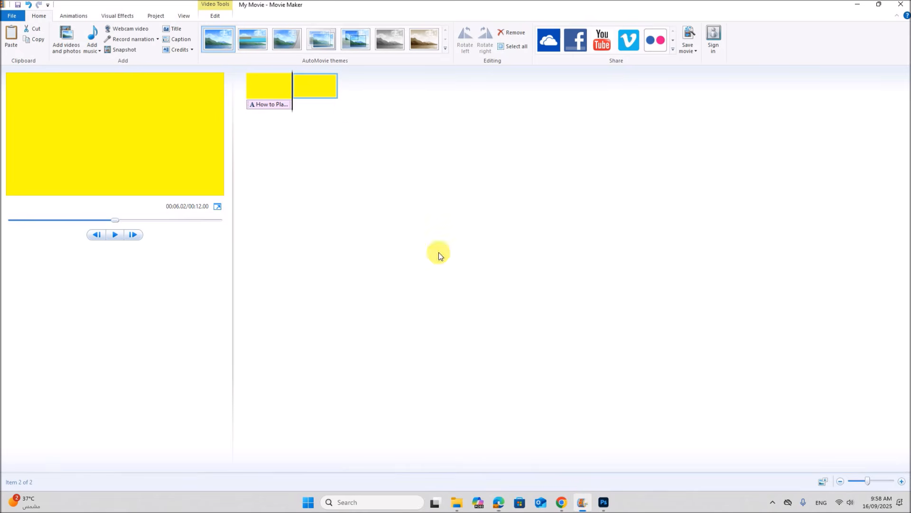
{"action": "left_click", "coordinate": [215, 15]}
{"action": "left_click", "coordinate": [196, 46]}
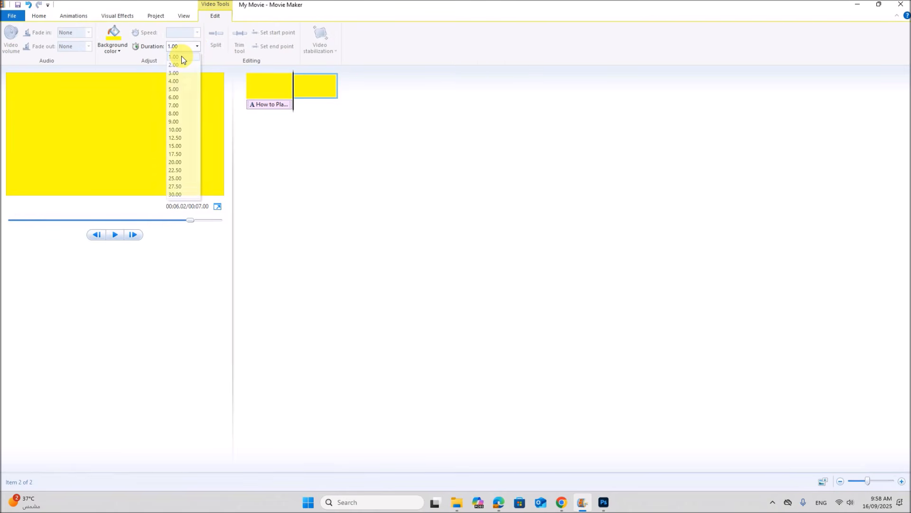
{"action": "left_click", "coordinate": [181, 56]}
Read the time 7 seconds instructions in the exam paper, and paste a third yellow clip at the end of the movie
{"action": "left_click", "coordinate": [499, 502]}
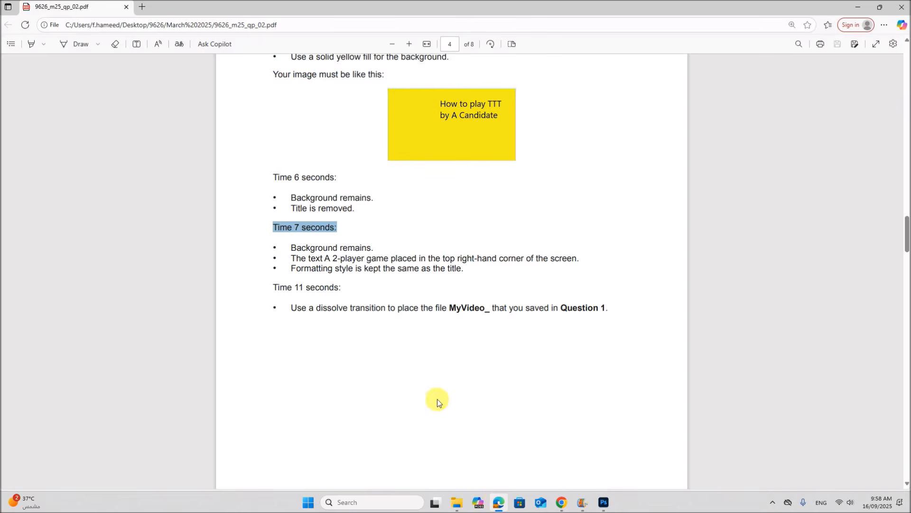
{"action": "scroll", "coordinate": [356, 274], "scroll_direction": "down", "scroll_amount": 1}
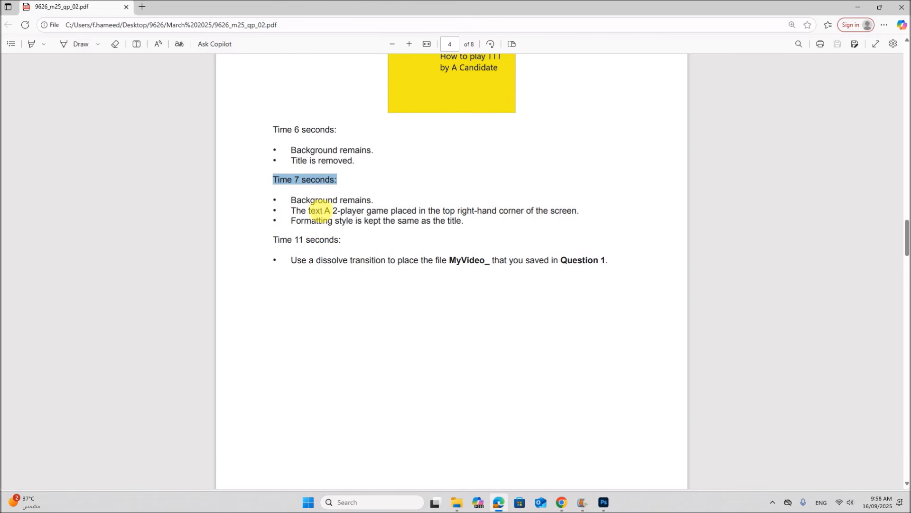
{"action": "left_click_drag", "start_coordinate": [291, 201], "coordinate": [371, 199]}
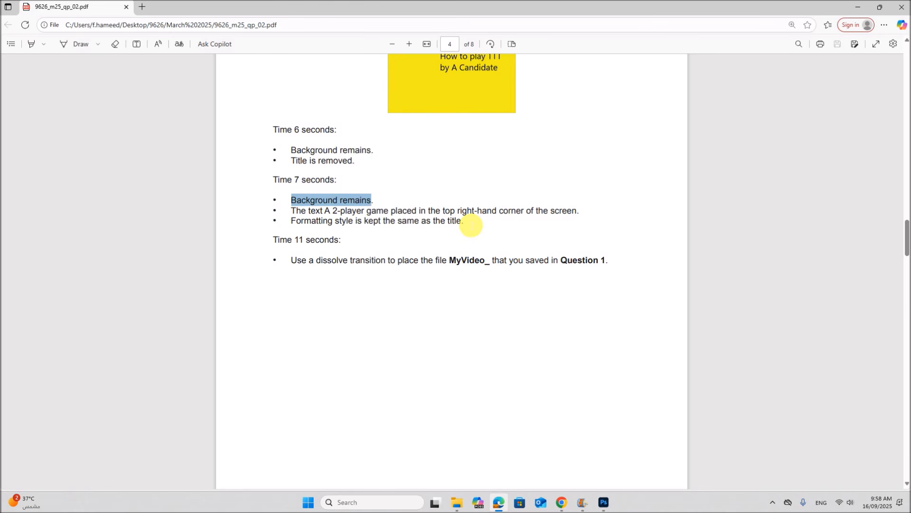
{"action": "left_click", "coordinate": [582, 502]}
{"action": "left_click", "coordinate": [316, 91]}
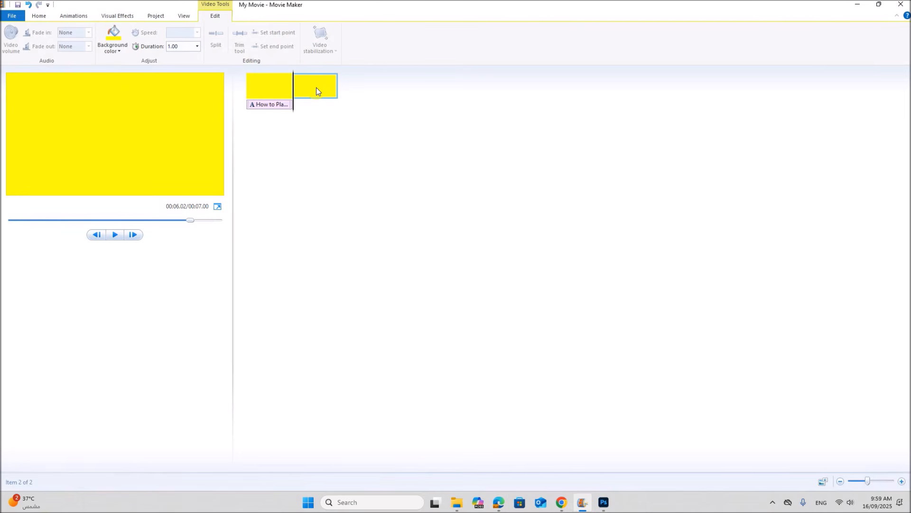
{"action": "left_click_drag", "start_coordinate": [293, 108], "coordinate": [342, 116]}
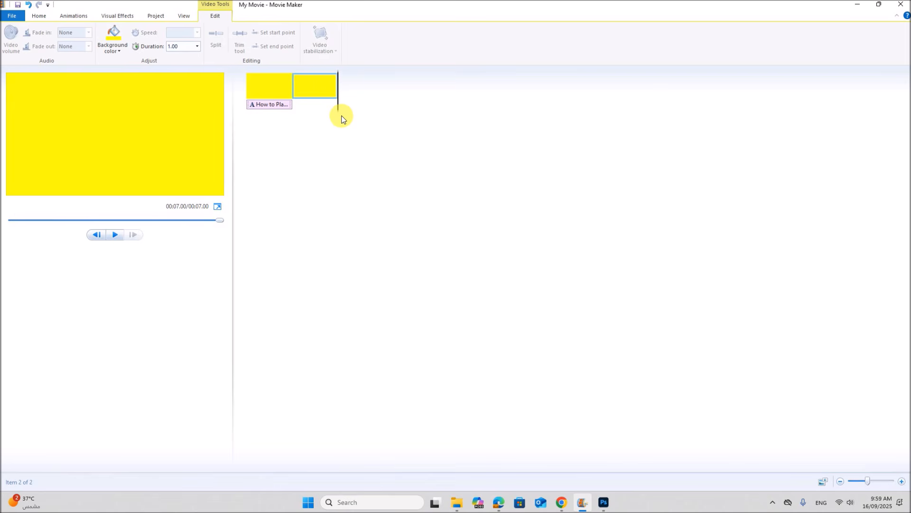
{"action": "key", "text": "ctrl+v"}
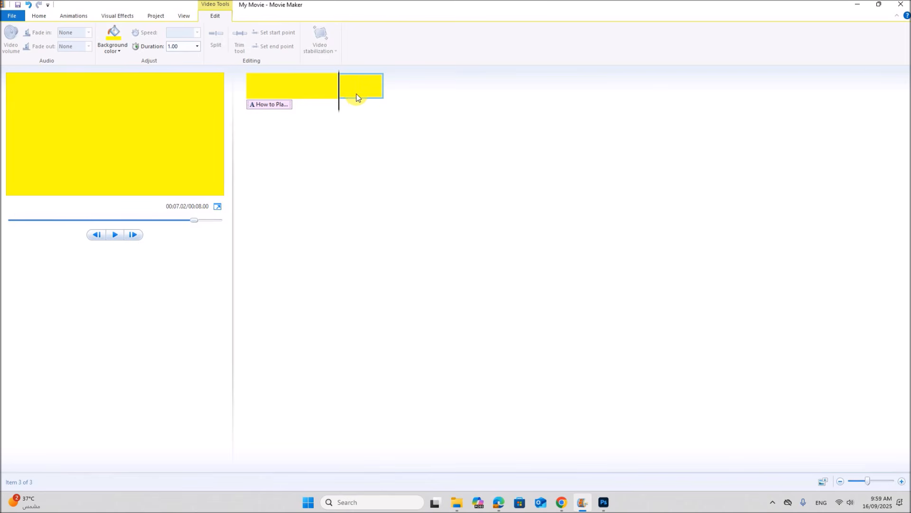
Copy the title caption onto the third yellow clip and replace the copy's text with "A 2-player game"
{"action": "left_click", "coordinate": [282, 104]}
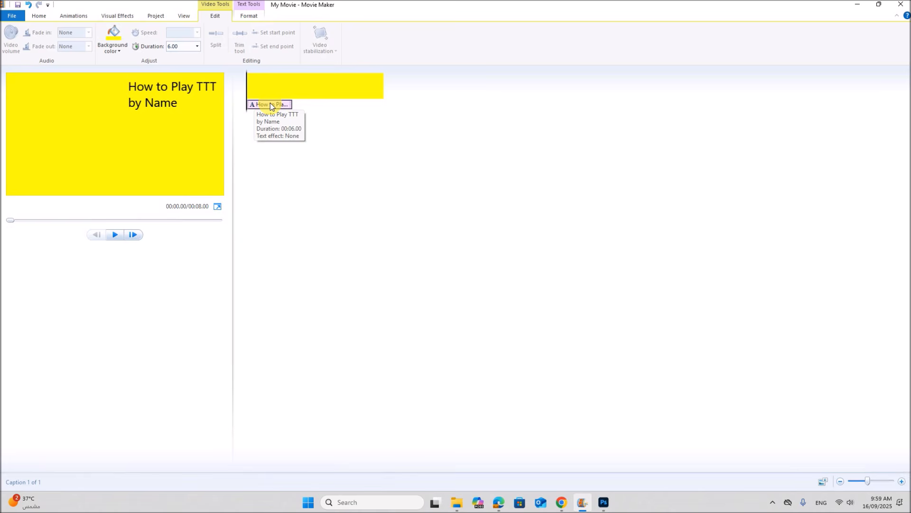
{"action": "left_click", "coordinate": [339, 88]}
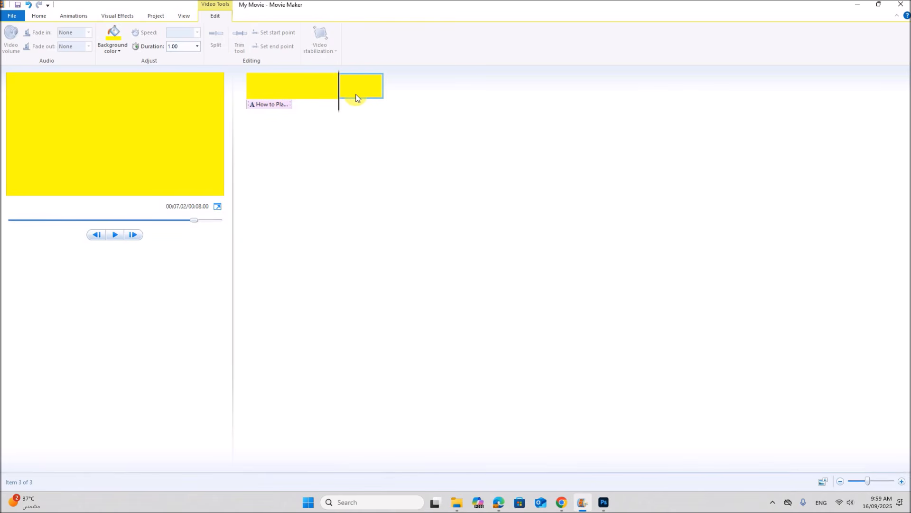
{"action": "key", "text": "ctrl+v"}
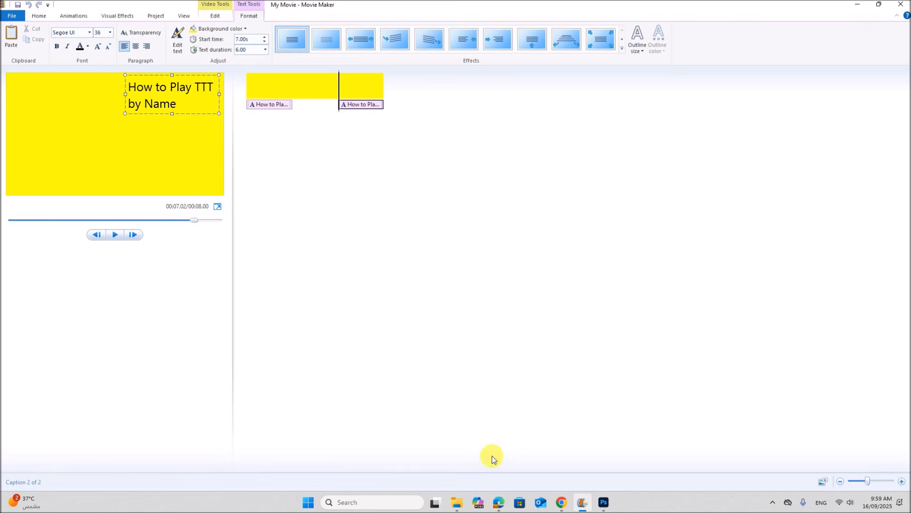
{"action": "left_click_drag", "start_coordinate": [177, 104], "coordinate": [140, 87]}
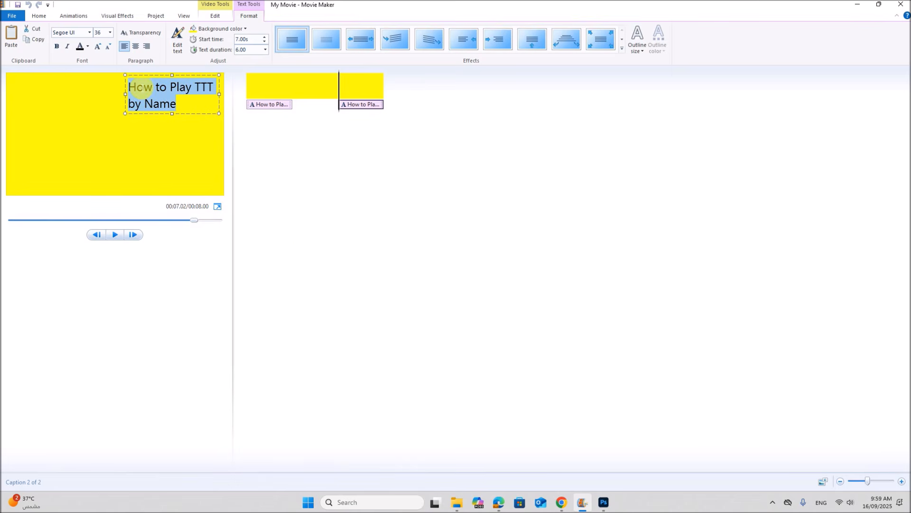
{"action": "type", "text": "A 2-player game"}
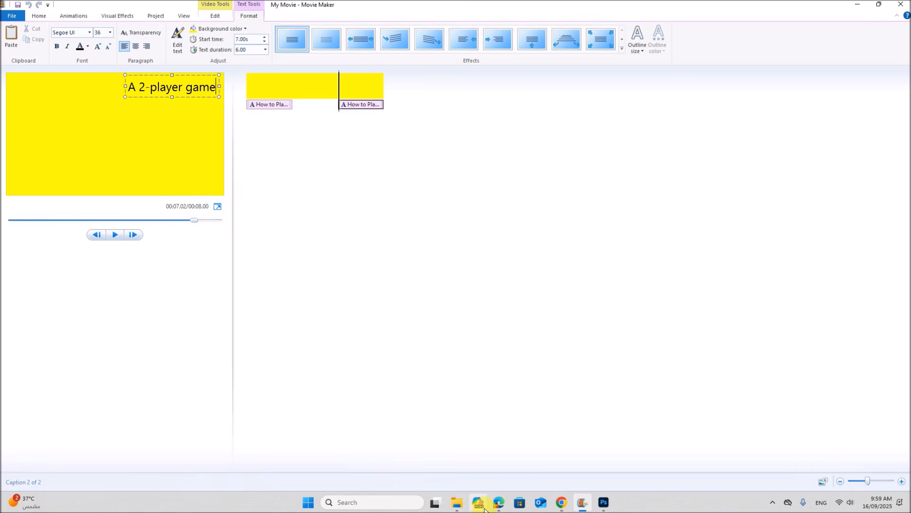
Compare the time 7 and 11 seconds headings in the exam paper, set the third clip's duration to 4.00 seconds, and check its caption's timing
{"action": "left_click", "coordinate": [498, 502]}
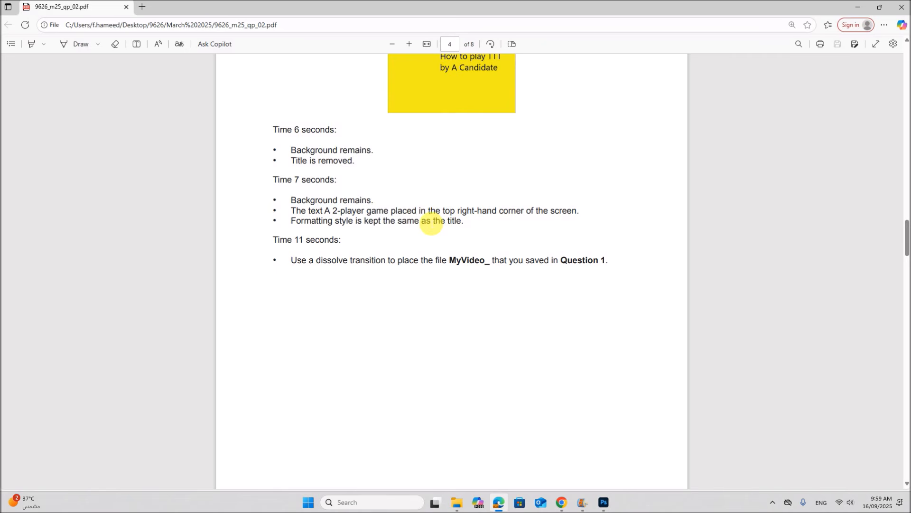
{"action": "left_click", "coordinate": [428, 222]}
{"action": "left_click_drag", "start_coordinate": [366, 210], "coordinate": [448, 222]}
{"action": "left_click", "coordinate": [382, 220]}
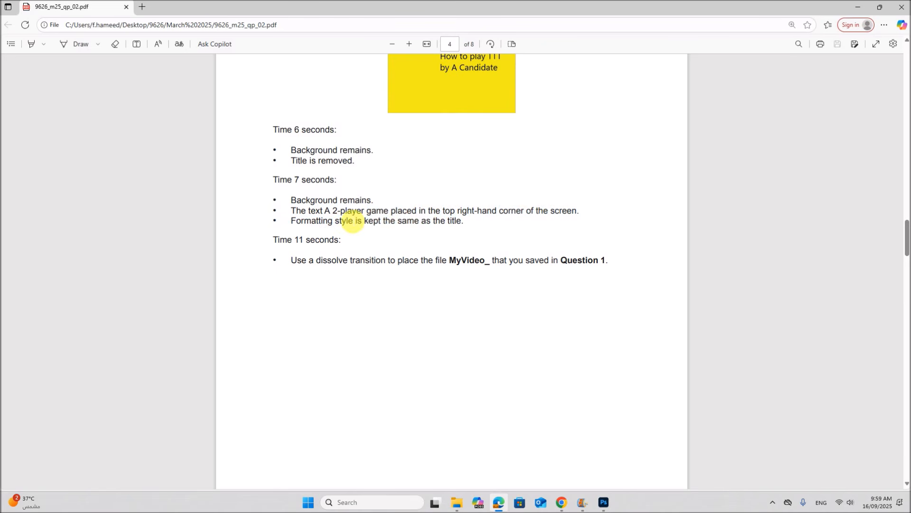
{"action": "left_click_drag", "start_coordinate": [273, 185], "coordinate": [466, 227]}
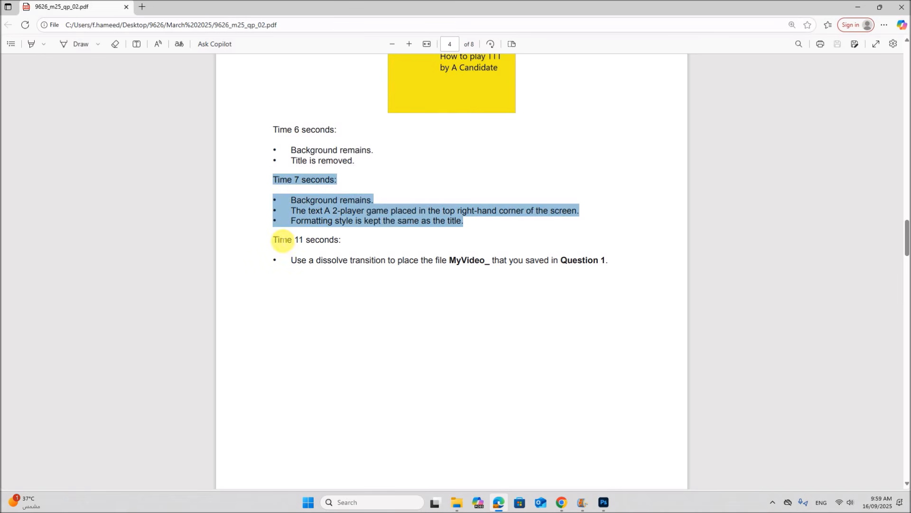
{"action": "left_click_drag", "start_coordinate": [273, 241], "coordinate": [349, 244]}
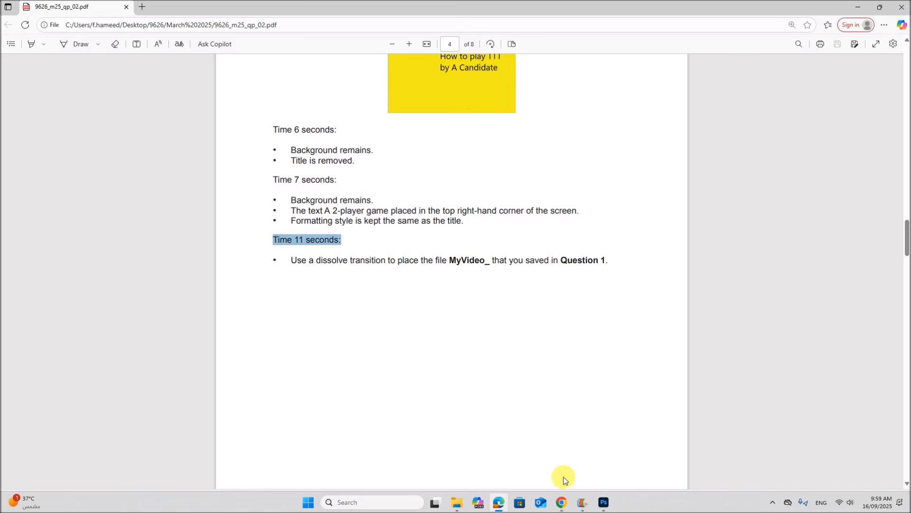
{"action": "left_click", "coordinate": [583, 504]}
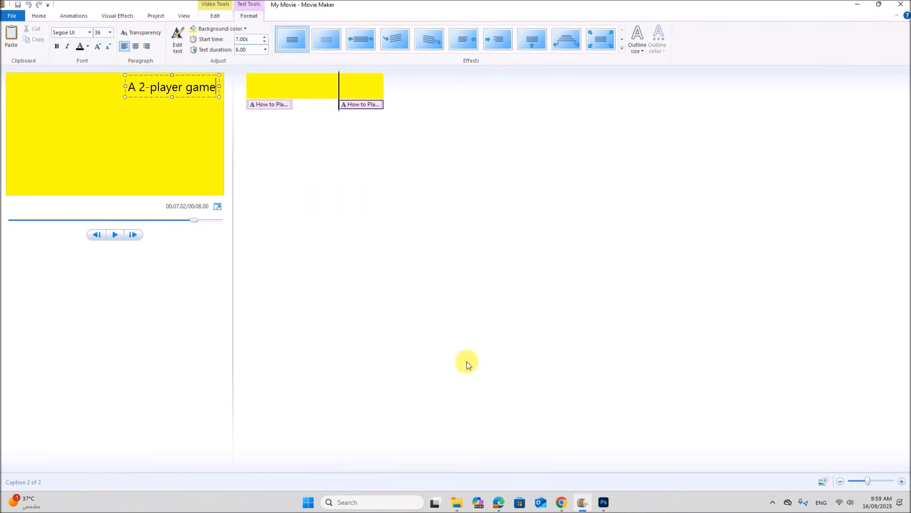
{"action": "left_click", "coordinate": [353, 90]}
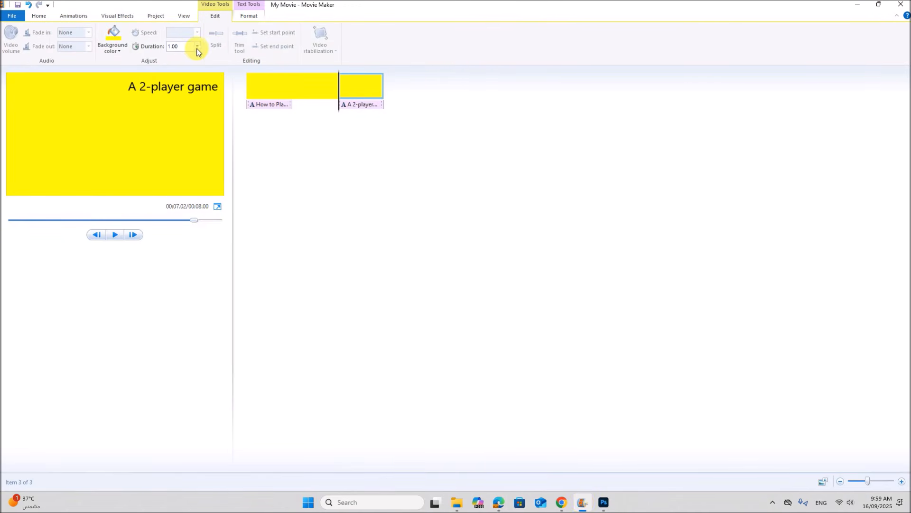
{"action": "left_click", "coordinate": [197, 47]}
{"action": "left_click", "coordinate": [180, 80]}
{"action": "left_click", "coordinate": [345, 106]}
{"action": "left_click", "coordinate": [248, 16]}
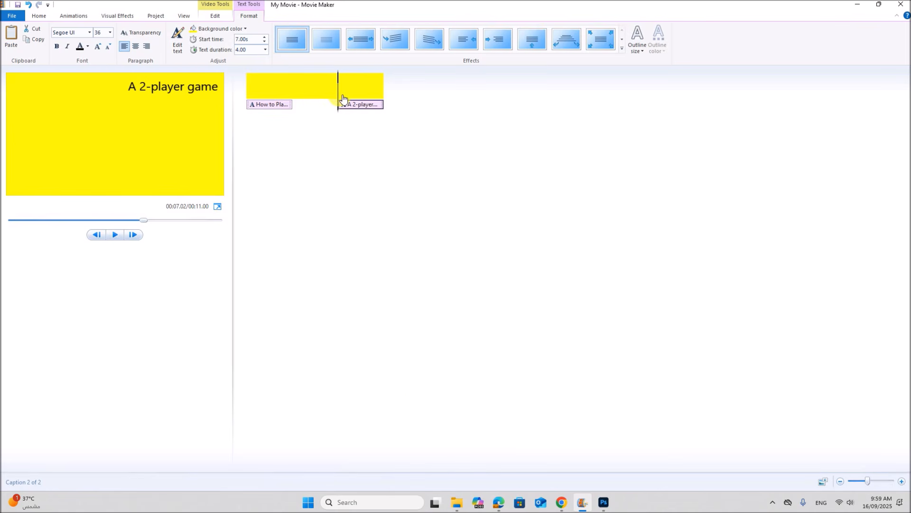
Read the time 11 seconds instruction in the exam paper, and add MyVideo_ZZ123_1234 from the M25 P2 folder at the end of the movie
{"action": "left_click_drag", "start_coordinate": [341, 90], "coordinate": [390, 93]}
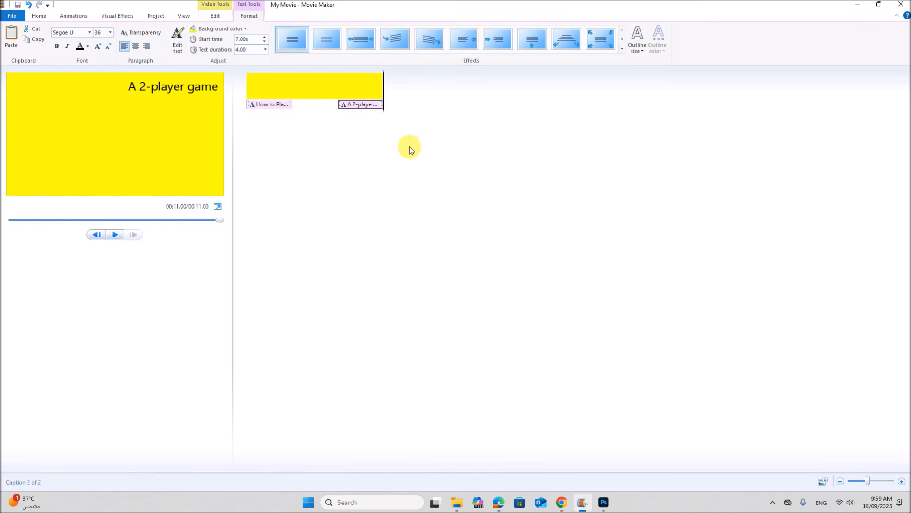
{"action": "left_click", "coordinate": [498, 504]}
{"action": "left_click_drag", "start_coordinate": [294, 262], "coordinate": [609, 267]}
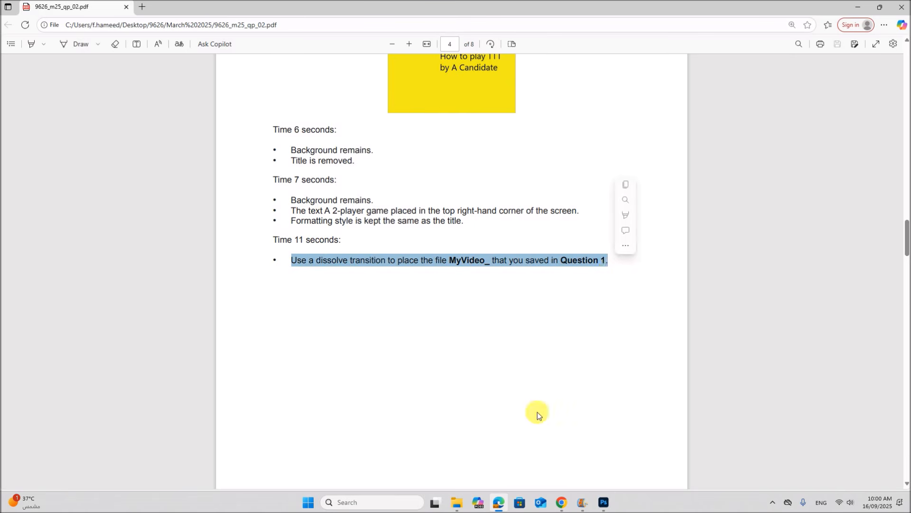
{"action": "left_click", "coordinate": [583, 501]}
{"action": "left_click", "coordinate": [457, 502]}
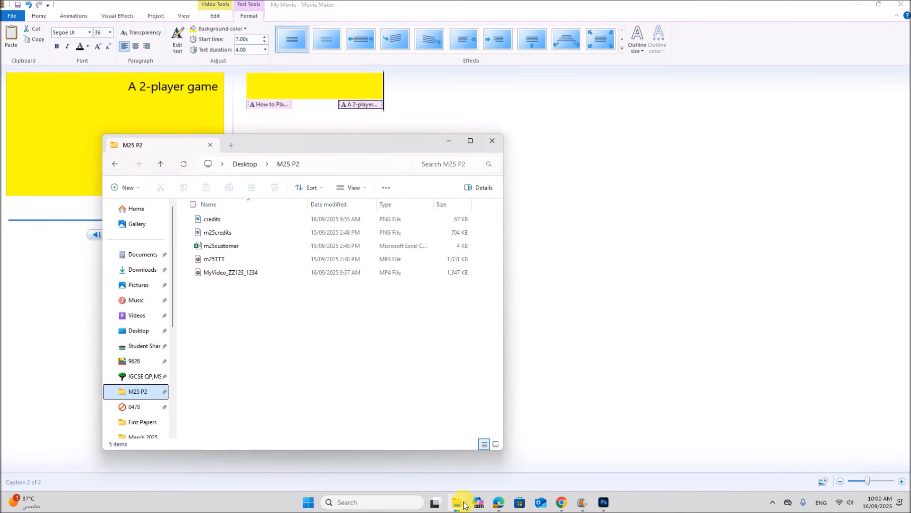
{"action": "left_click_drag", "start_coordinate": [211, 272], "coordinate": [525, 198]}
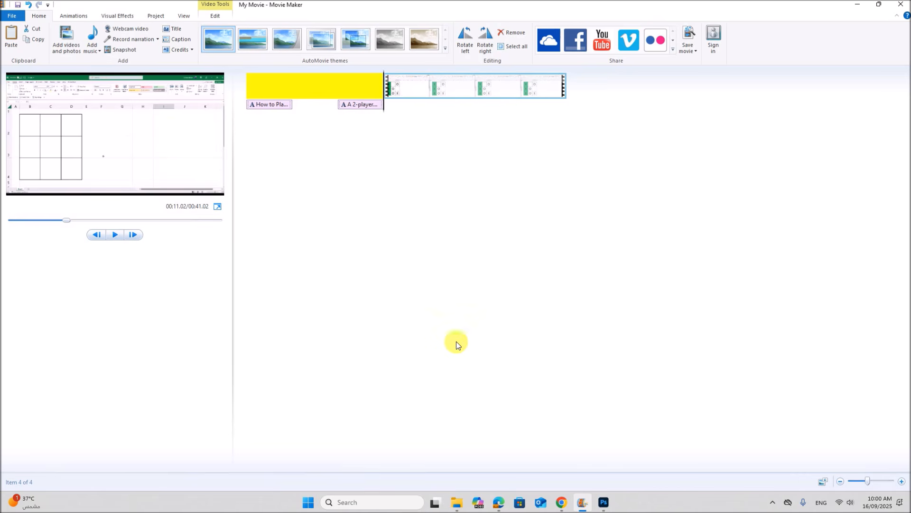
Review the task 2 storyboard in the exam paper, including its dissolve transition requirement for MyVideo_
{"action": "mouse_move", "coordinate": [499, 502]}
{"action": "left_click", "coordinate": [495, 472]}
{"action": "scroll", "coordinate": [491, 421], "scroll_direction": "down", "scroll_amount": 5}
{"action": "scroll", "coordinate": [490, 421], "scroll_direction": "up", "scroll_amount": 8}
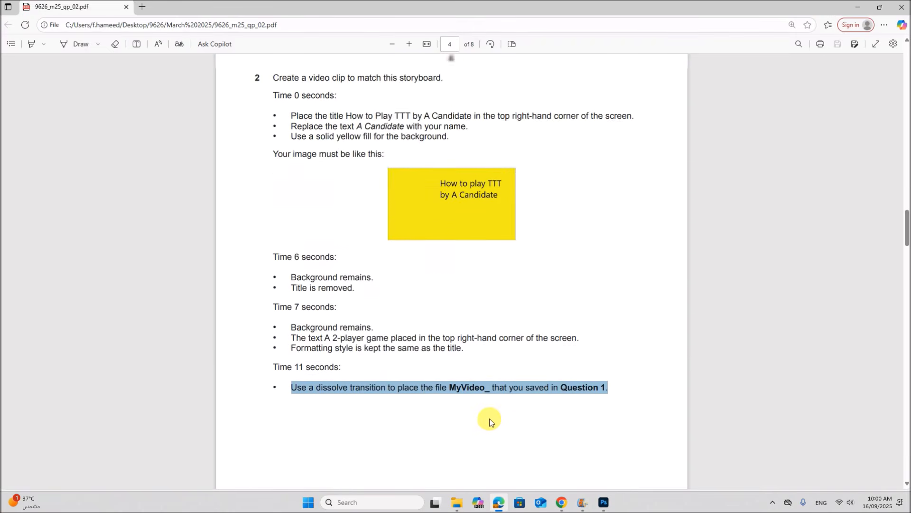
{"action": "scroll", "coordinate": [489, 419], "scroll_direction": "down", "scroll_amount": 2}
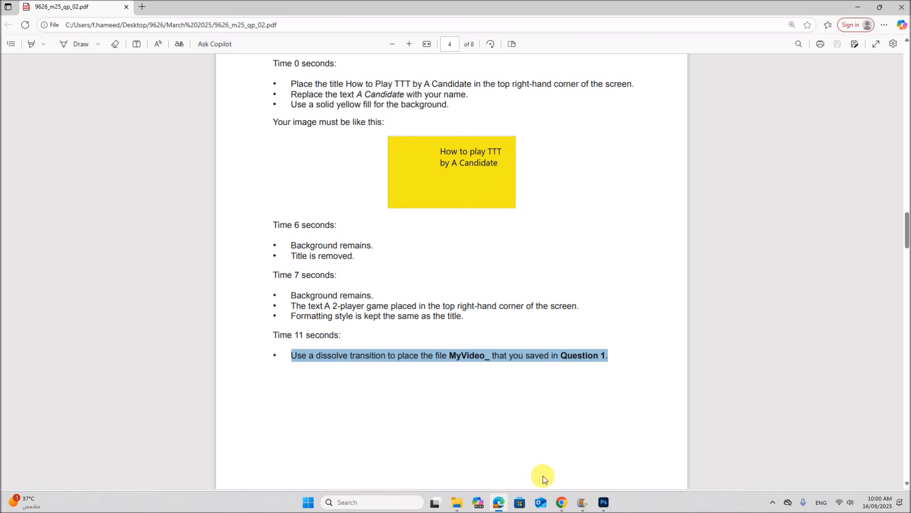
Apply the vertical-bars transition from the Dissolves group to the MyVideo clip at the end of the movie
{"action": "left_click", "coordinate": [581, 507]}
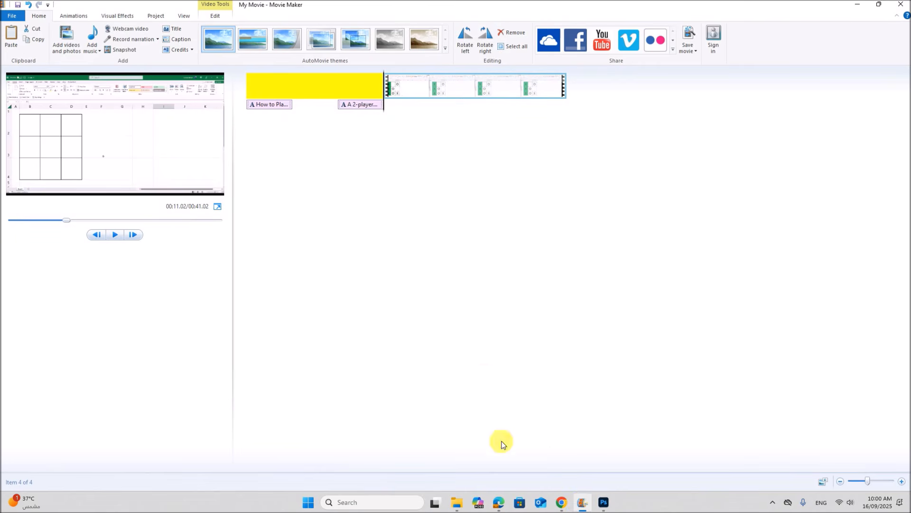
{"action": "left_click", "coordinate": [498, 502]}
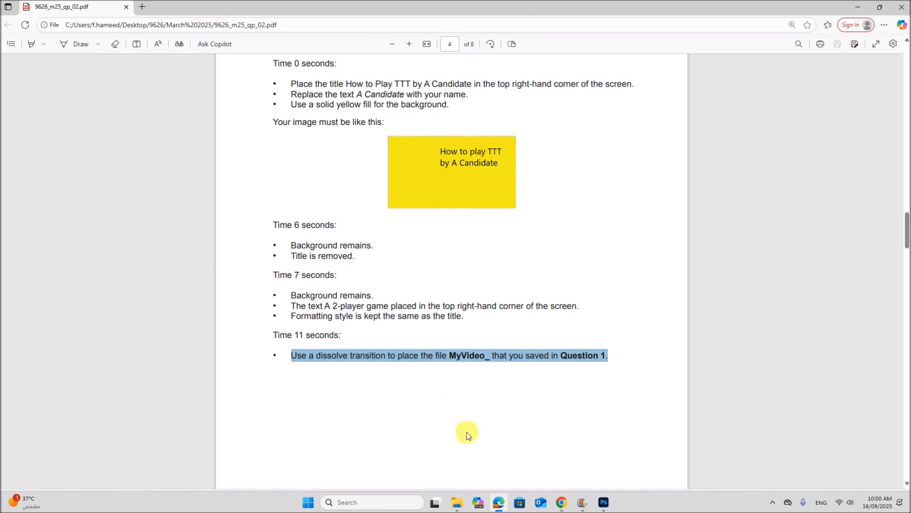
{"action": "left_click", "coordinate": [582, 505]}
{"action": "left_click", "coordinate": [397, 87]}
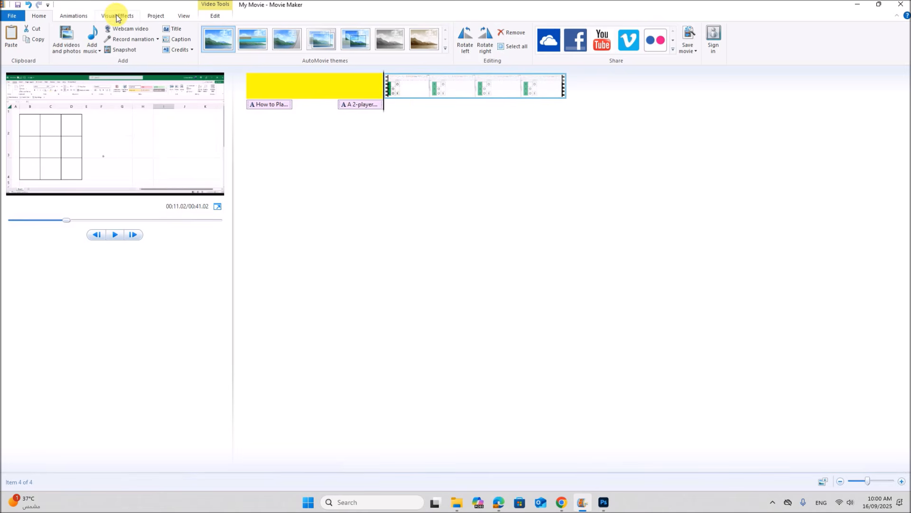
{"action": "left_click", "coordinate": [70, 15]}
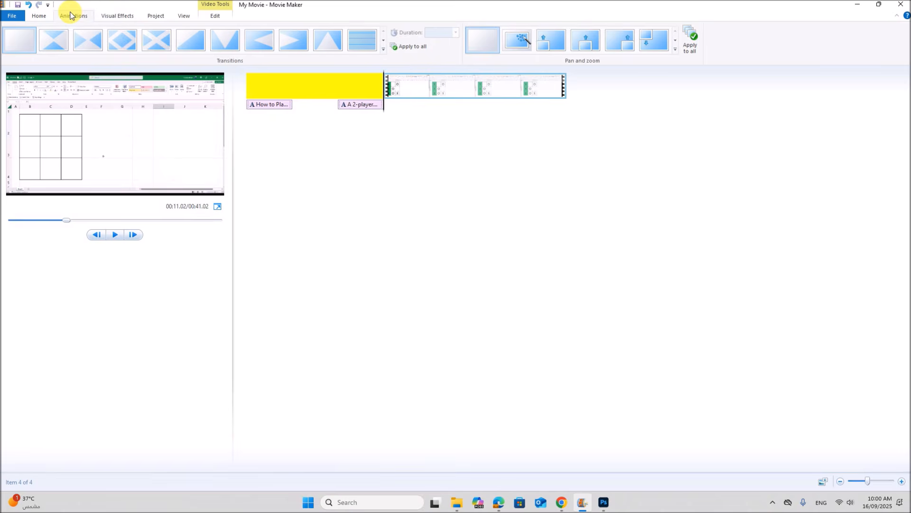
{"action": "left_click", "coordinate": [384, 50]}
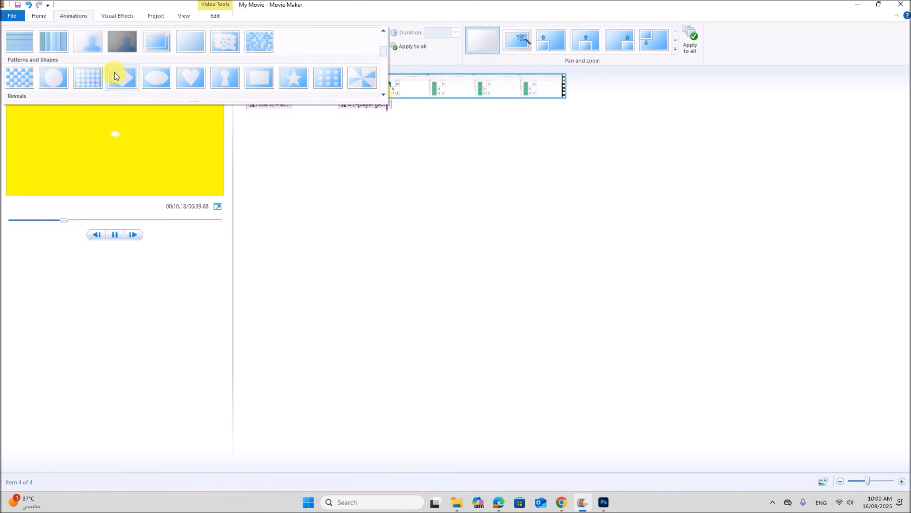
{"action": "scroll", "coordinate": [117, 68], "scroll_direction": "down", "scroll_amount": 4}
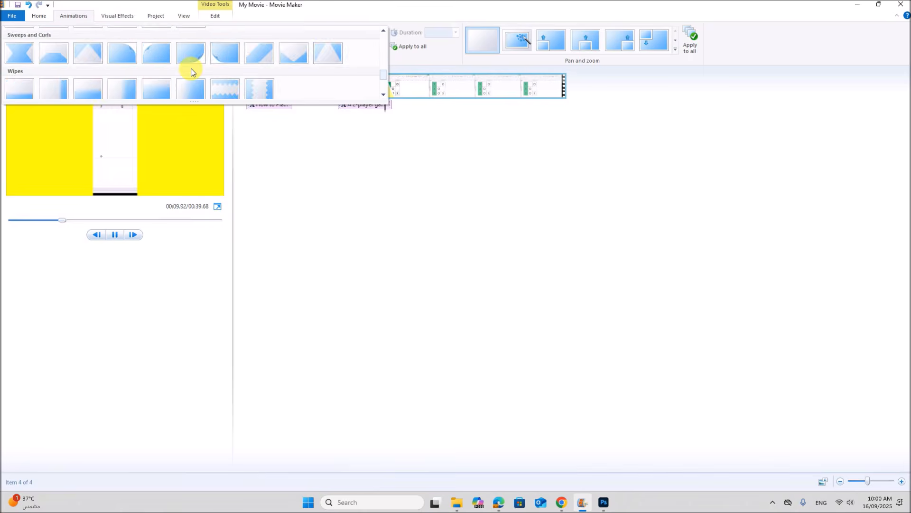
{"action": "scroll", "coordinate": [191, 70], "scroll_direction": "up", "scroll_amount": 4}
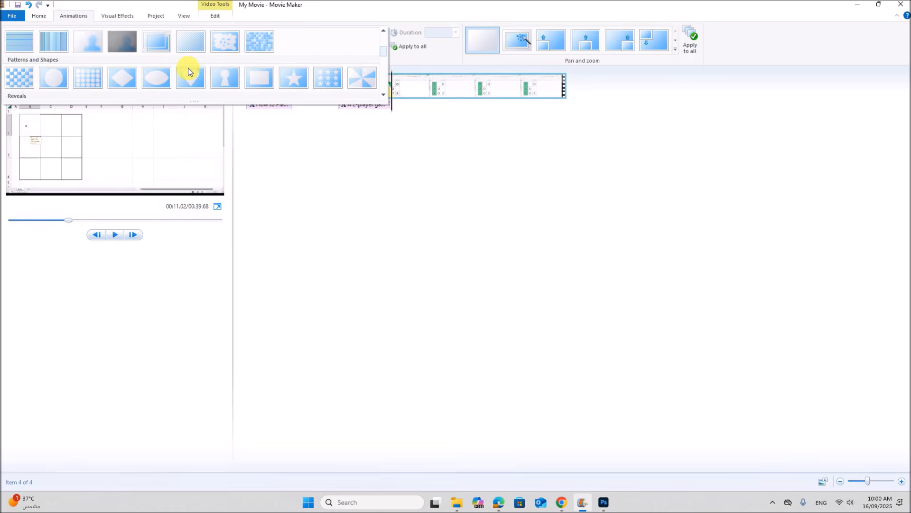
{"action": "scroll", "coordinate": [188, 70], "scroll_direction": "up", "scroll_amount": 2}
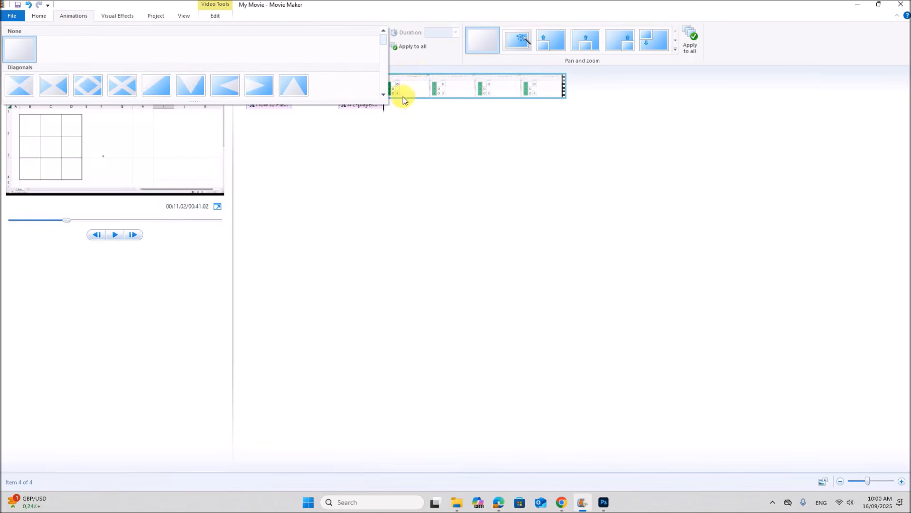
{"action": "left_click", "coordinate": [383, 95]}
{"action": "left_click", "coordinate": [383, 95]}
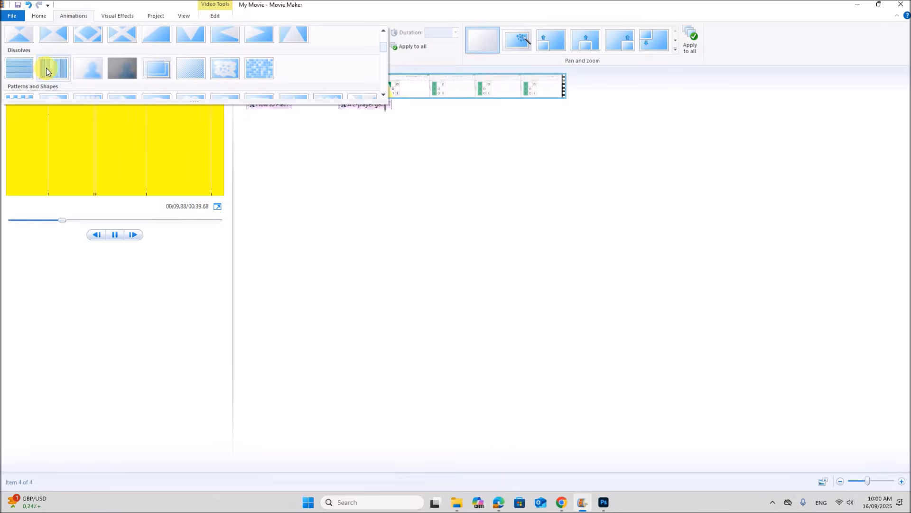
{"action": "left_click", "coordinate": [46, 68]}
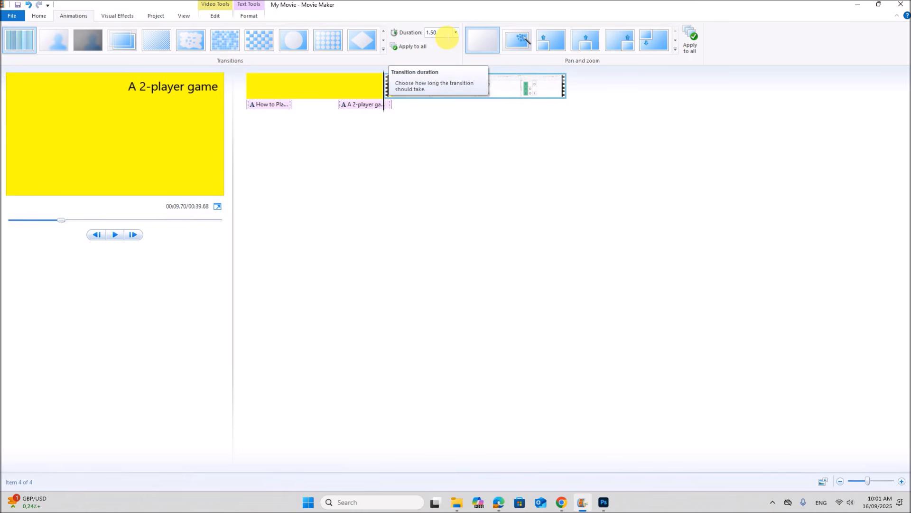
Set the duration of the MyVideo clip's dissolve transition to 0.25
{"action": "left_click", "coordinate": [448, 34]}
{"action": "left_click", "coordinate": [456, 34]}
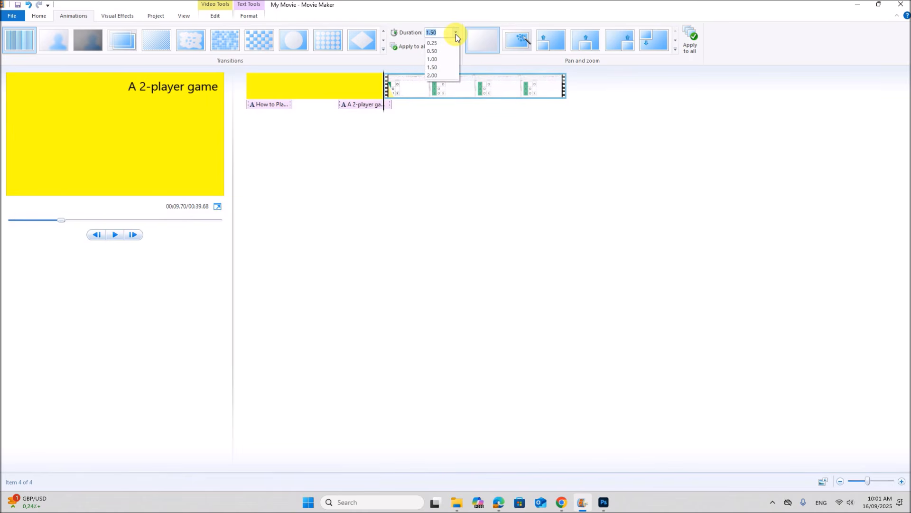
{"action": "left_click", "coordinate": [436, 43]}
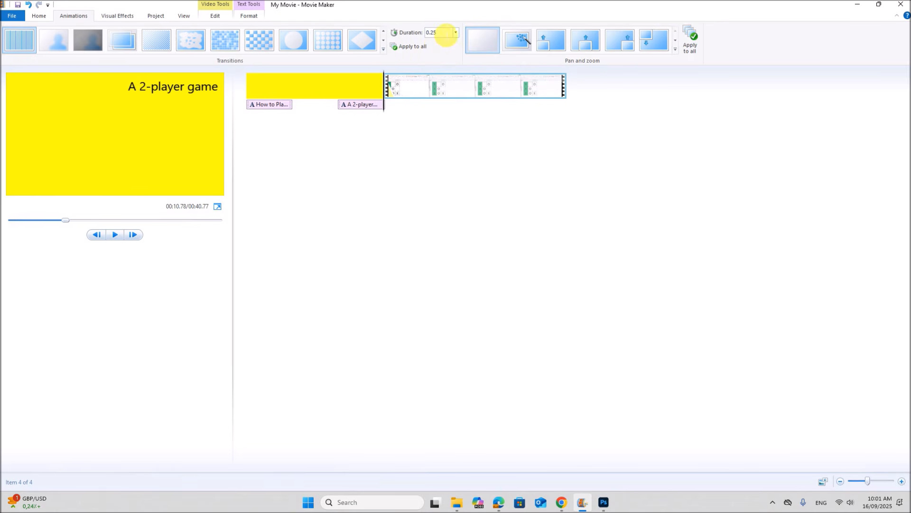
{"action": "left_click", "coordinate": [456, 33]}
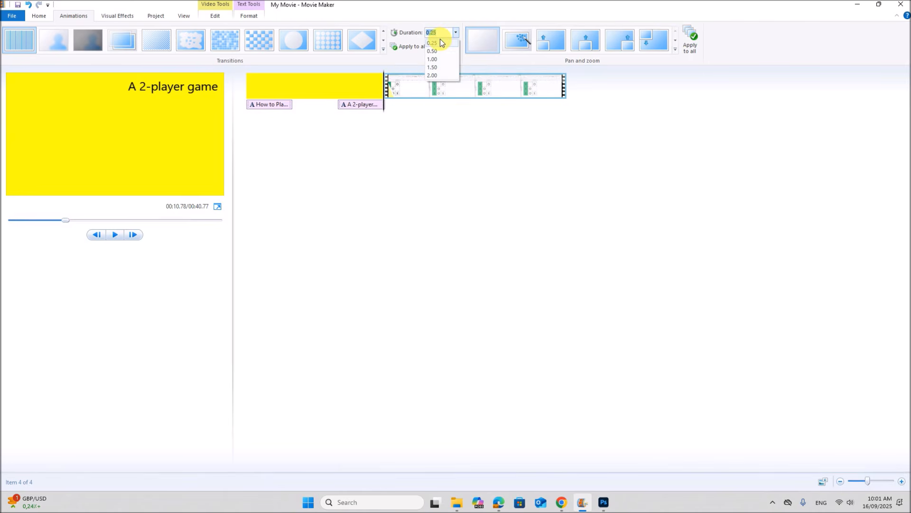
{"action": "left_click", "coordinate": [432, 33]}
{"action": "left_click", "coordinate": [462, 142]}
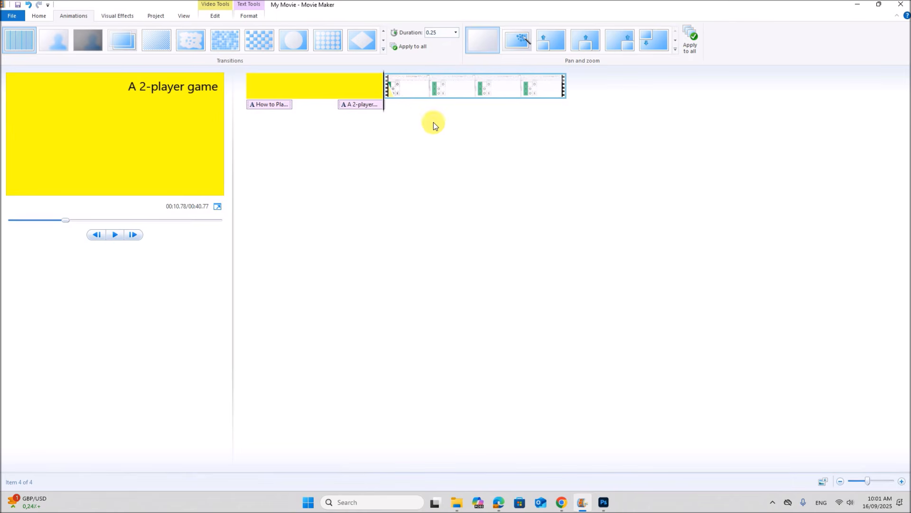
Read the time 41 seconds instructions in the exam paper, and move the movie's playhead to the three-green-squares frame at about 37 seconds
{"action": "left_click", "coordinate": [499, 502]}
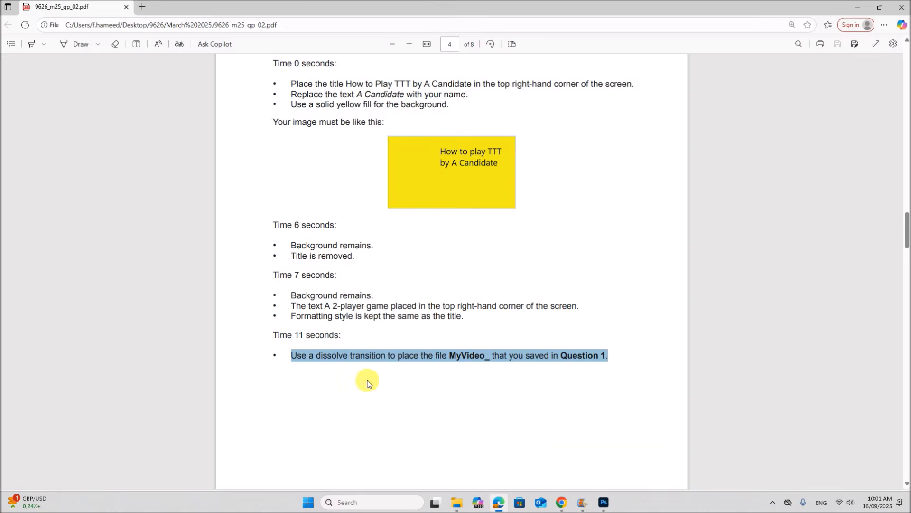
{"action": "scroll", "coordinate": [369, 383], "scroll_direction": "down", "scroll_amount": 10}
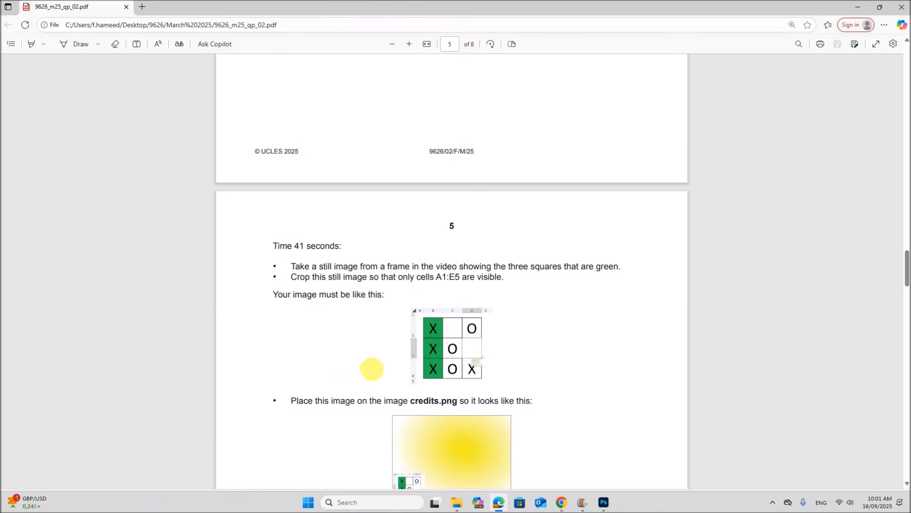
{"action": "scroll", "coordinate": [327, 251], "scroll_direction": "down", "scroll_amount": 1}
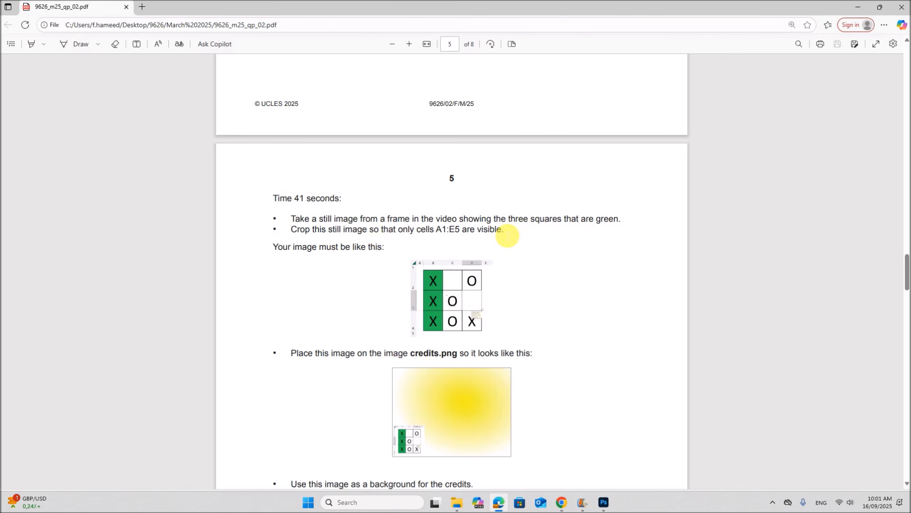
{"action": "left_click", "coordinate": [582, 503]}
{"action": "left_click_drag", "start_coordinate": [386, 108], "coordinate": [544, 104]}
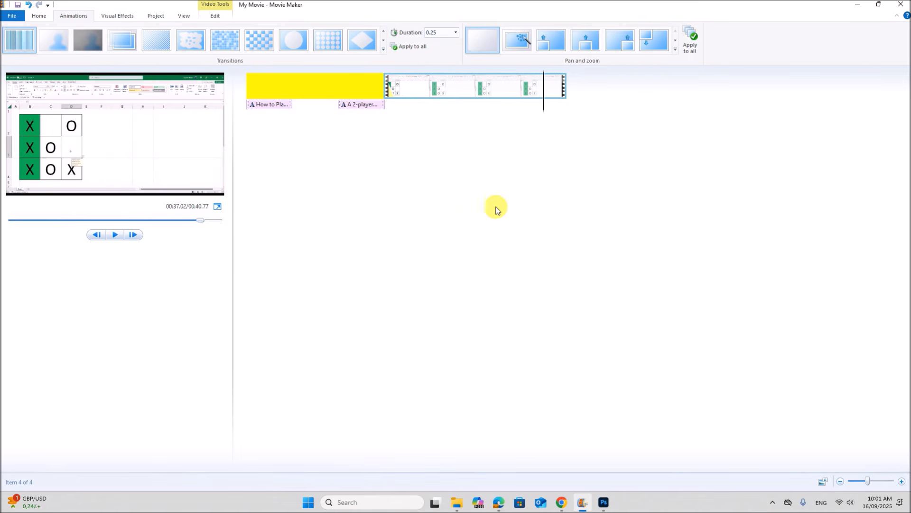
Save a snapshot of the green-squares frame as PNG file Snapshot in the M25 P2 folder, and delete the snapshot clip from the movie
{"action": "left_click", "coordinate": [501, 504]}
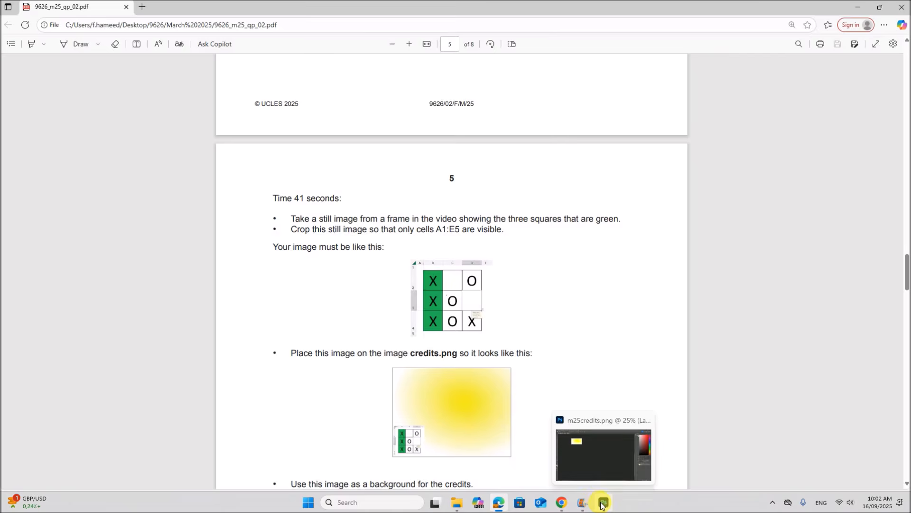
{"action": "left_click", "coordinate": [583, 502]}
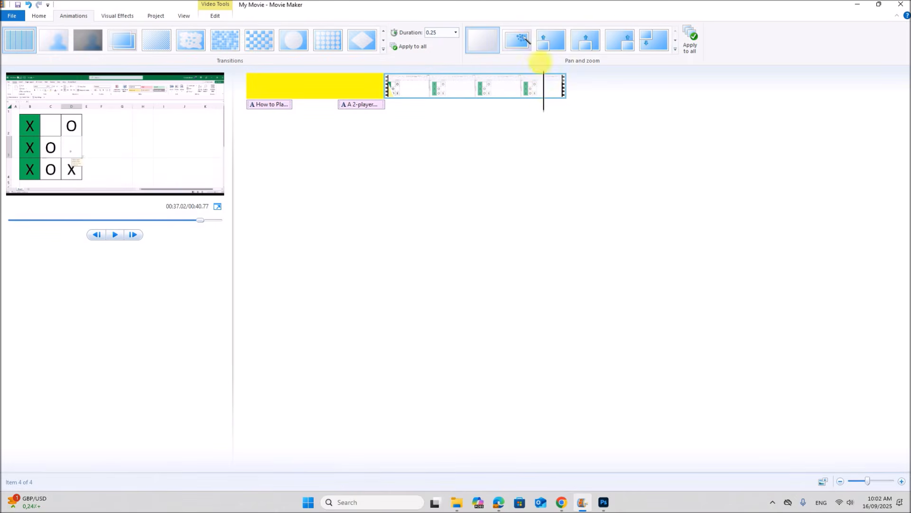
{"action": "left_click", "coordinate": [40, 16]}
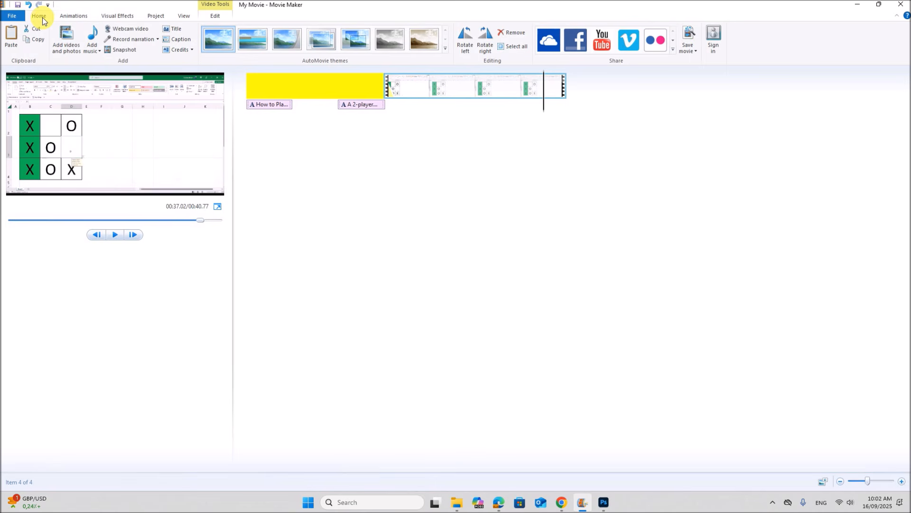
{"action": "left_click", "coordinate": [119, 50]}
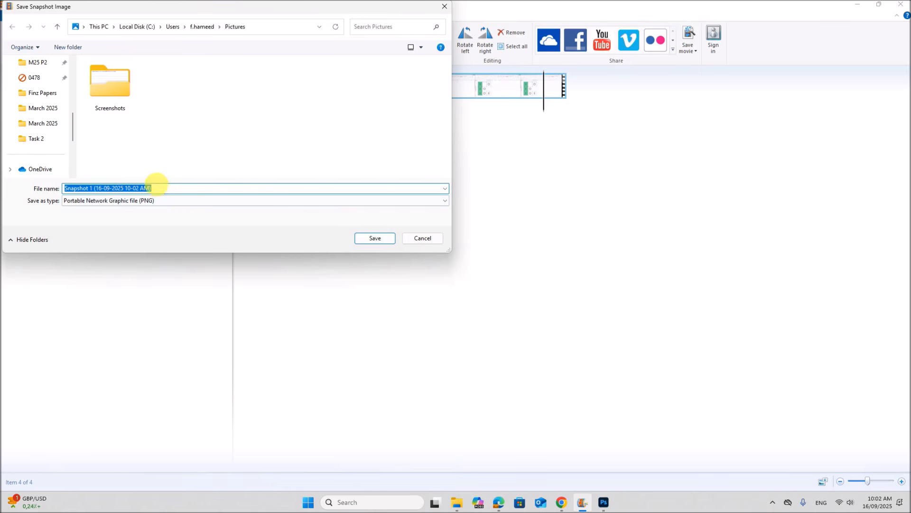
{"action": "left_click", "coordinate": [38, 63]}
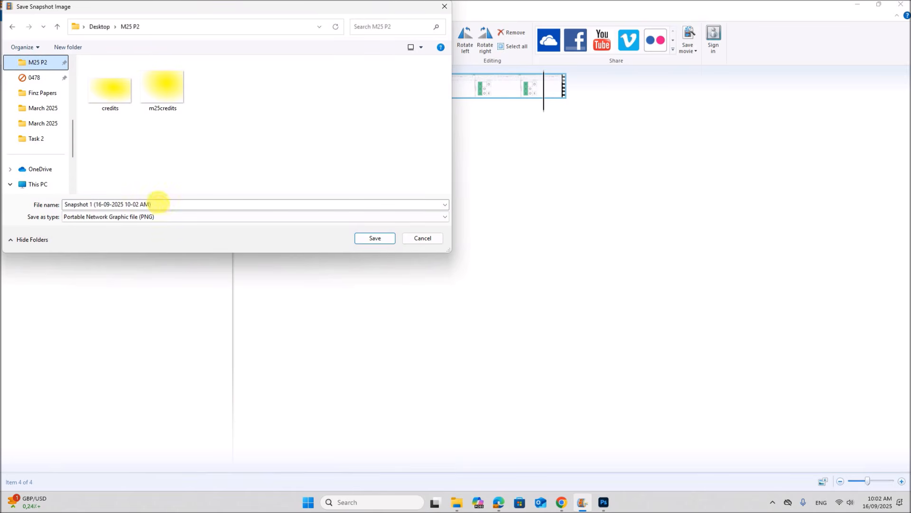
{"action": "left_click", "coordinate": [157, 204]}
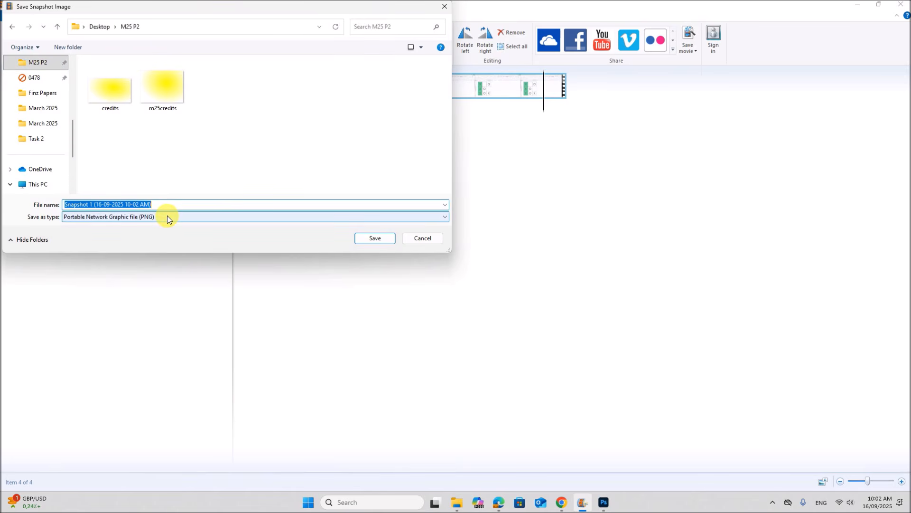
{"action": "type", "text": "Snapshot"}
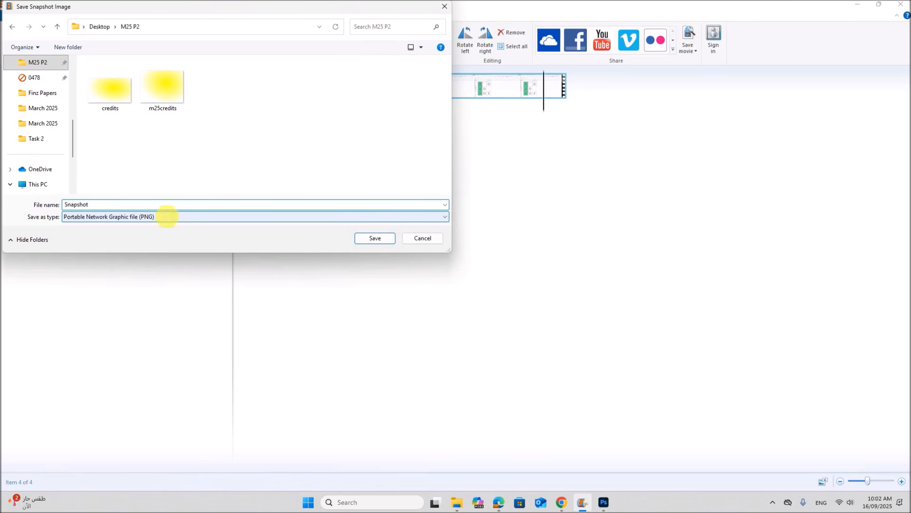
{"action": "left_click", "coordinate": [499, 502]}
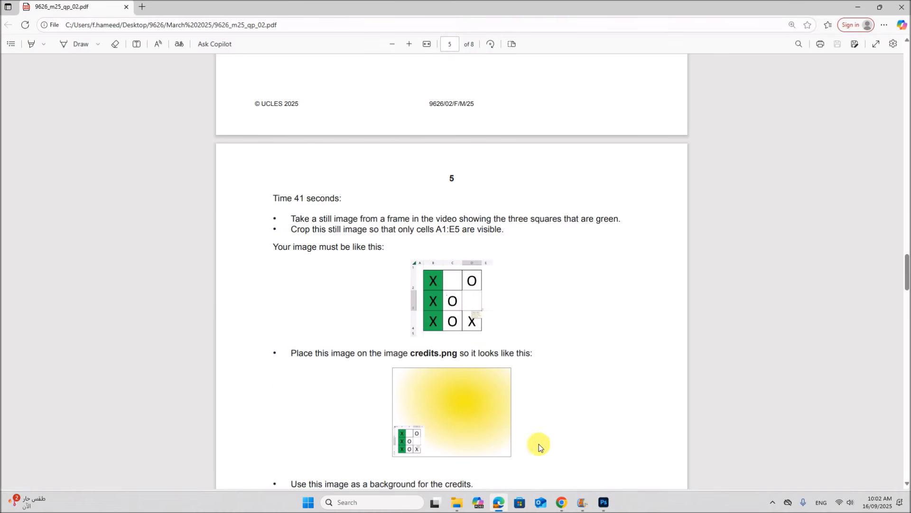
{"action": "left_click", "coordinate": [583, 502]}
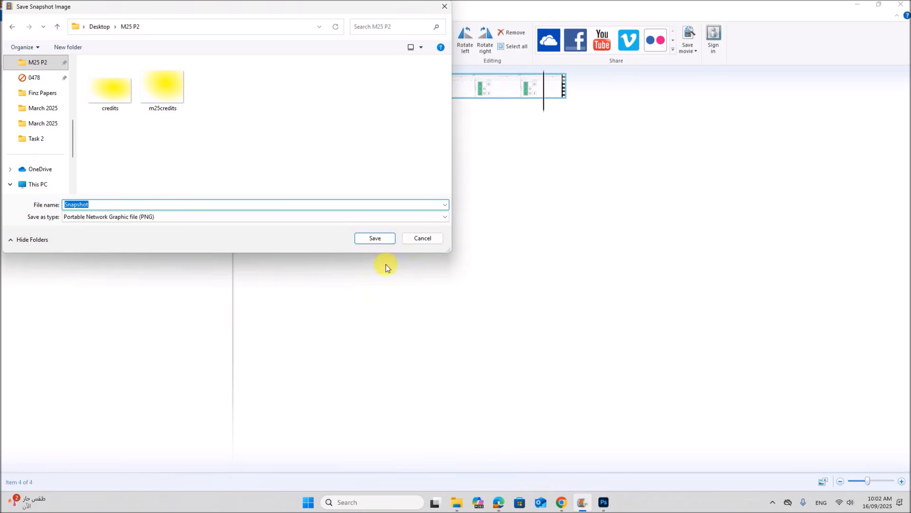
{"action": "left_click", "coordinate": [375, 239]}
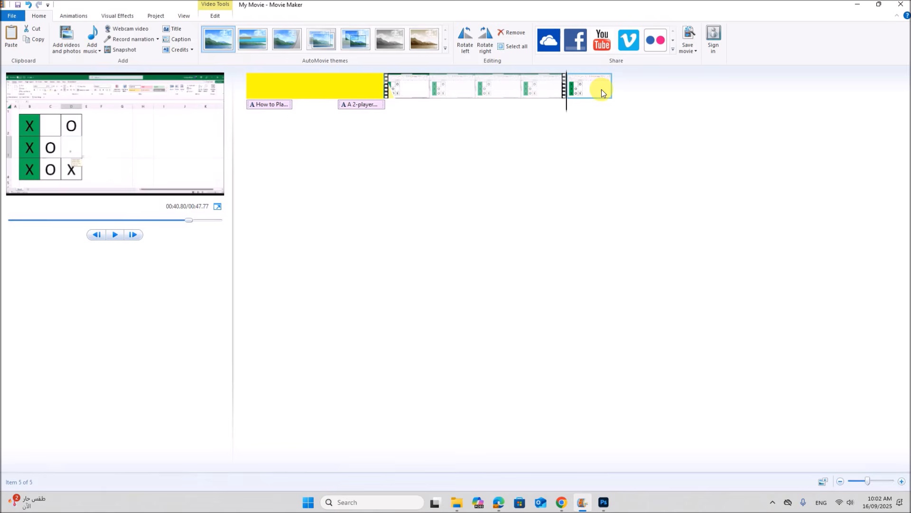
{"action": "key", "text": "Delete"}
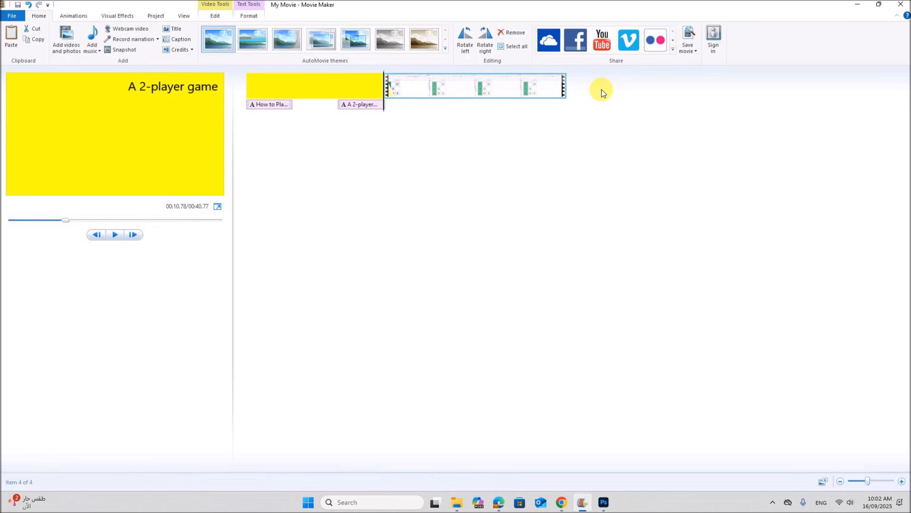
Review the time 41 seconds instructions in the exam paper, highlighting the A1:E5 crop requirement for the still image
{"action": "left_click", "coordinate": [497, 503]}
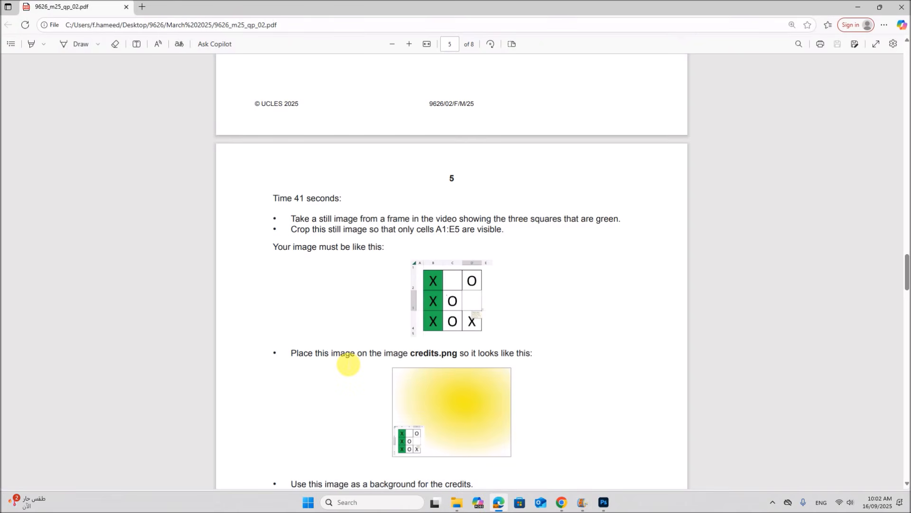
{"action": "scroll", "coordinate": [348, 364], "scroll_direction": "down", "scroll_amount": 1}
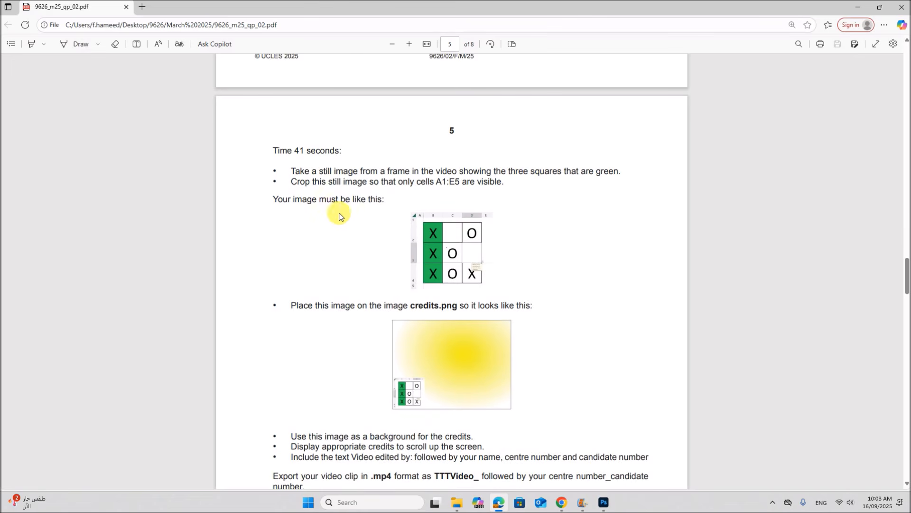
{"action": "left_click_drag", "start_coordinate": [436, 183], "coordinate": [505, 191]}
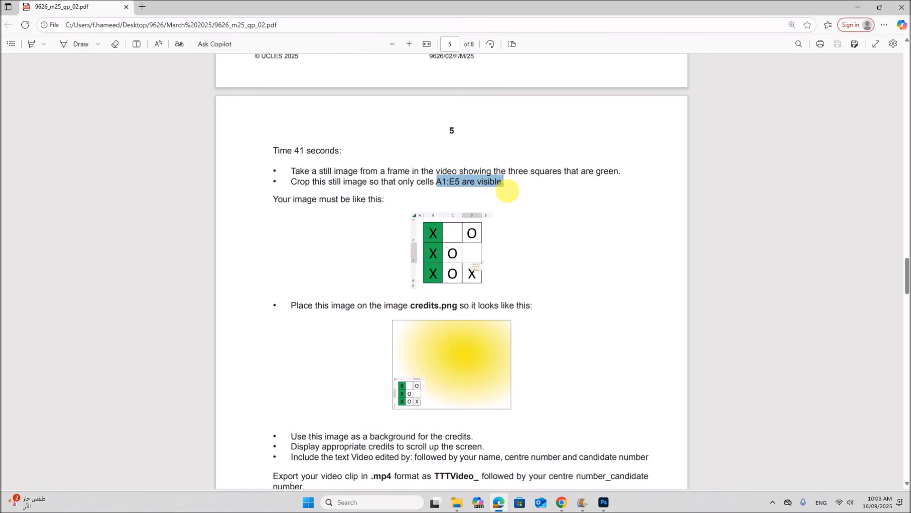
Switch to Photoshop and open the Snapshot PNG image from the M25 P2 folder
{"action": "left_click", "coordinate": [604, 502]}
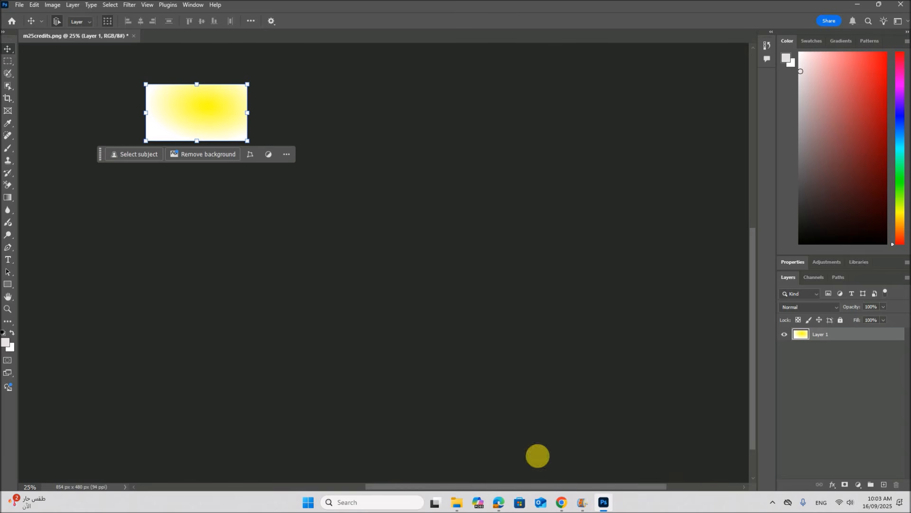
{"action": "left_click", "coordinate": [366, 125]}
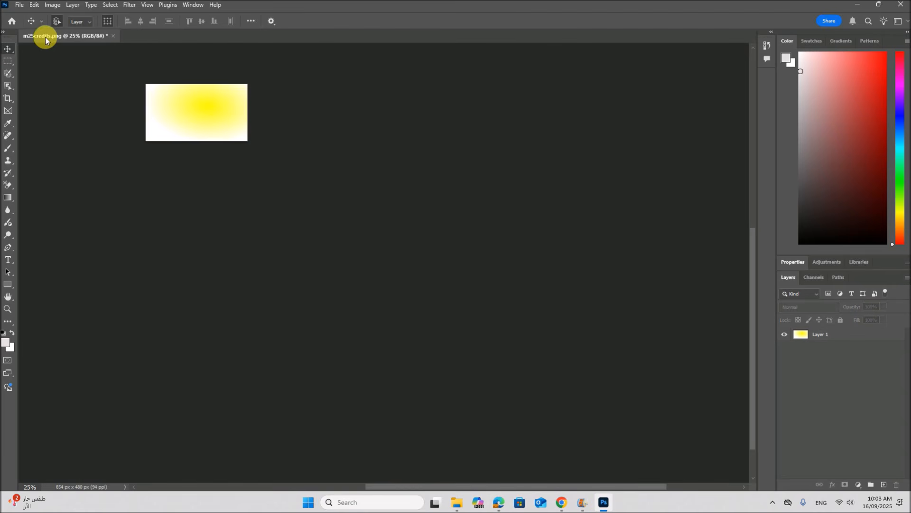
{"action": "left_click", "coordinate": [19, 5]}
{"action": "left_click", "coordinate": [21, 25]}
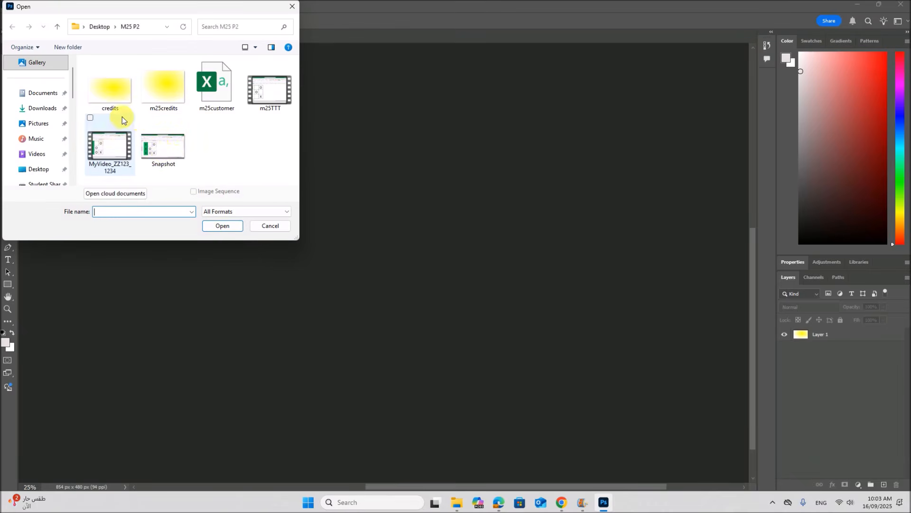
{"action": "double_click", "coordinate": [163, 150]}
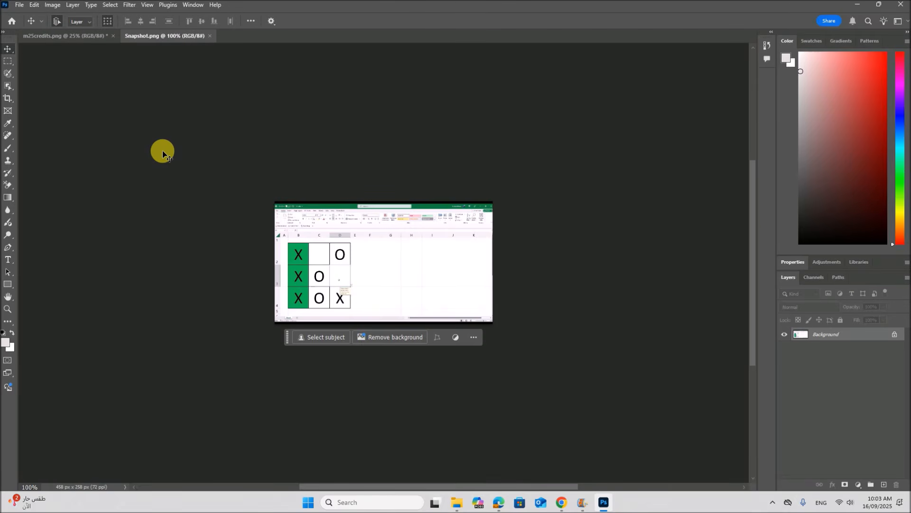
Crop the snapshot to spreadsheet cells A1:E5 including their row and column headings, about 194 by 176 px
{"action": "left_click", "coordinate": [8, 99]}
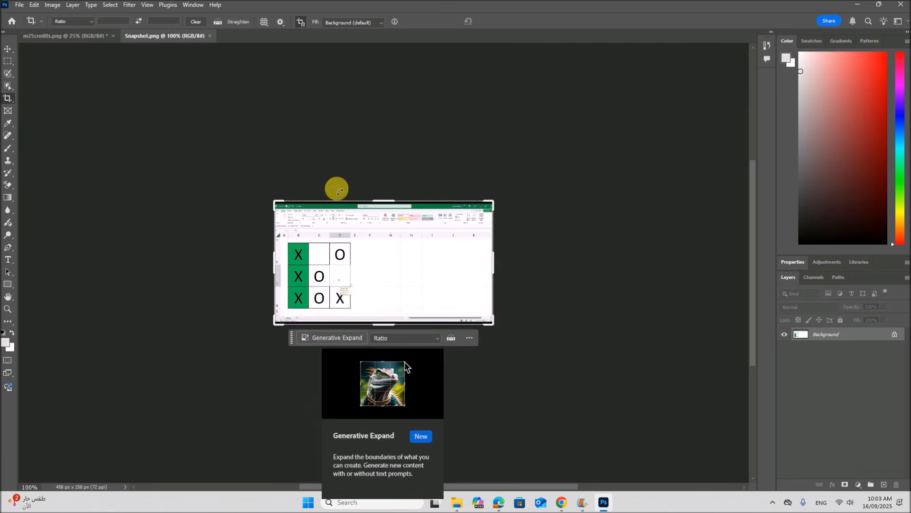
{"action": "left_click_drag", "start_coordinate": [381, 201], "coordinate": [381, 218]}
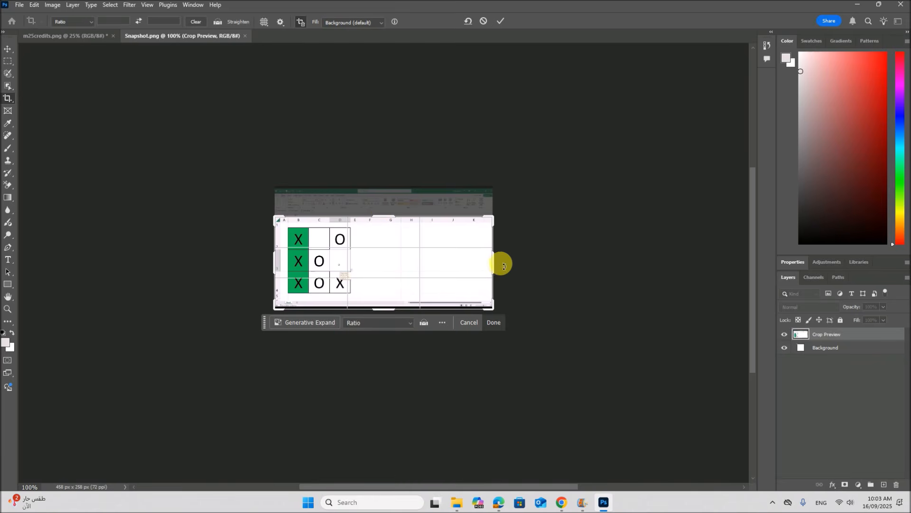
{"action": "left_click_drag", "start_coordinate": [501, 267], "coordinate": [434, 259]}
{"action": "left_click_drag", "start_coordinate": [383, 312], "coordinate": [385, 306]}
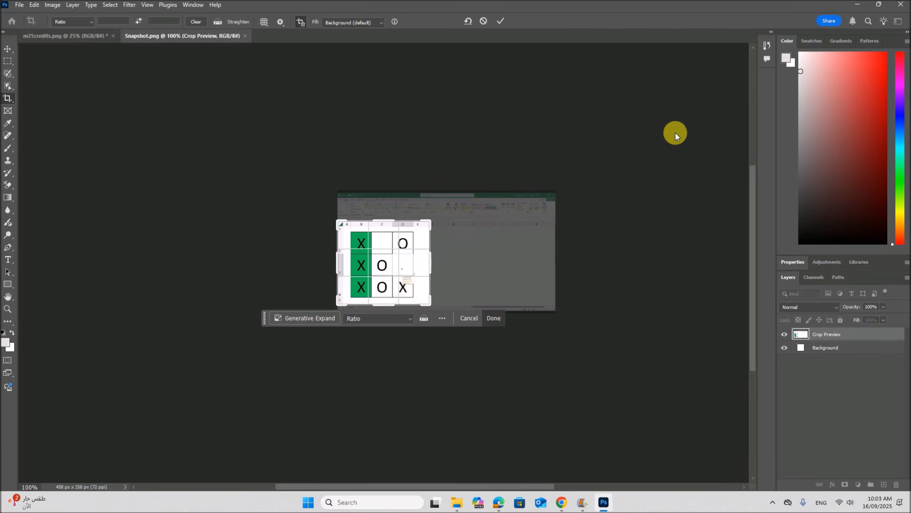
{"action": "key", "text": "Return"}
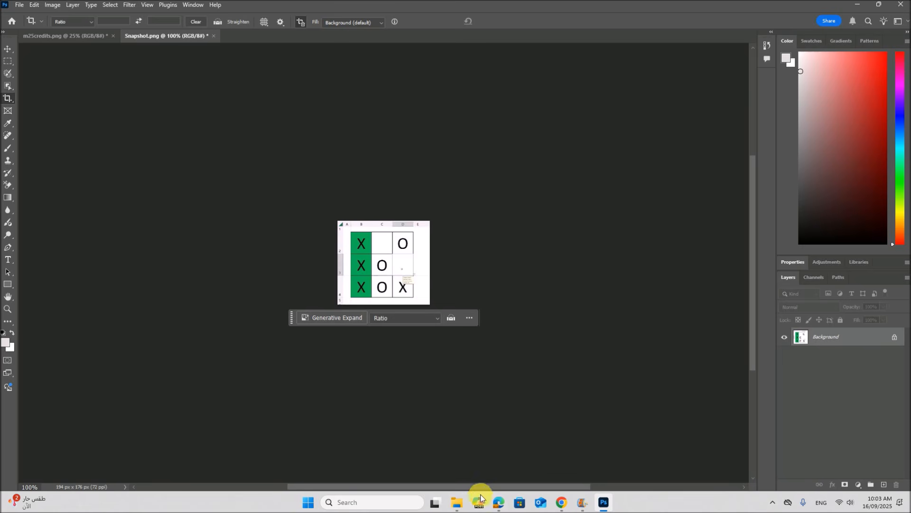
Compare the crop with the exam paper's example, and export it as PNG, replacing the existing Snapshot file in the M25 P2 folder
{"action": "left_click", "coordinate": [496, 502]}
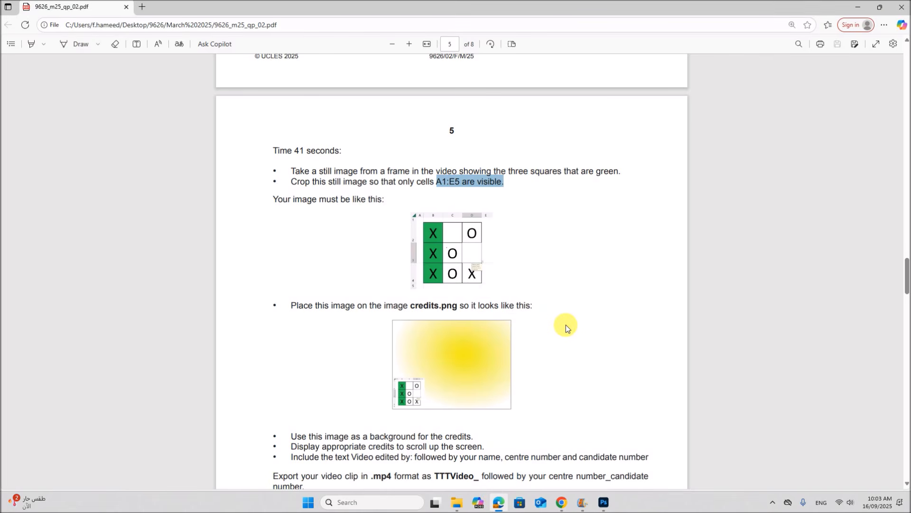
{"action": "scroll", "coordinate": [532, 323], "scroll_direction": "down", "scroll_amount": 1}
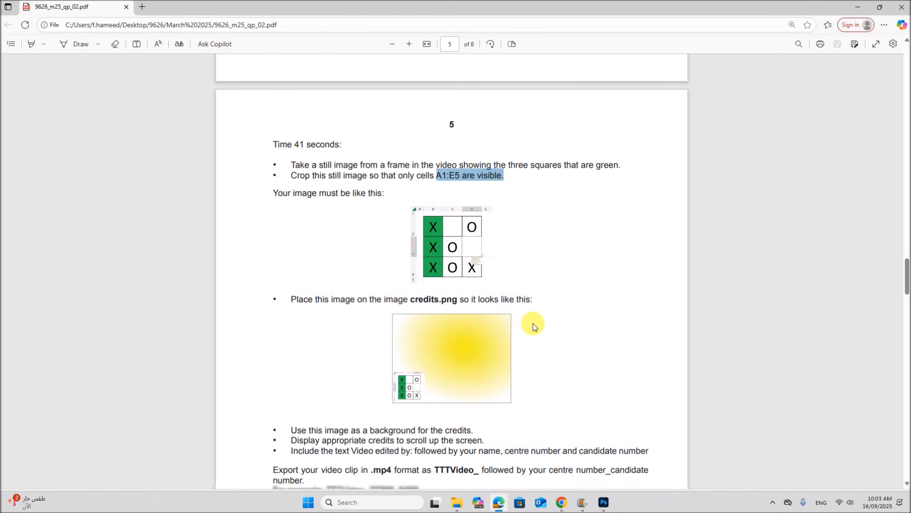
{"action": "left_click", "coordinate": [602, 502]}
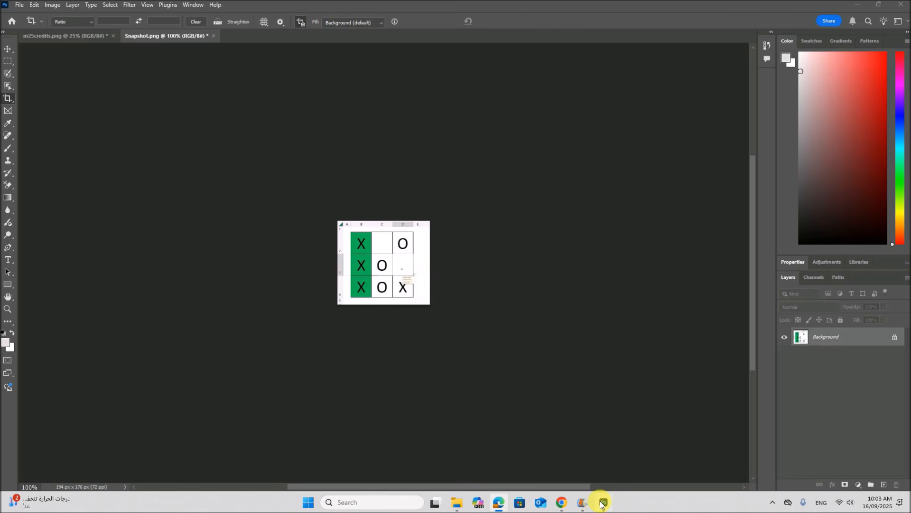
{"action": "left_click", "coordinate": [19, 5]}
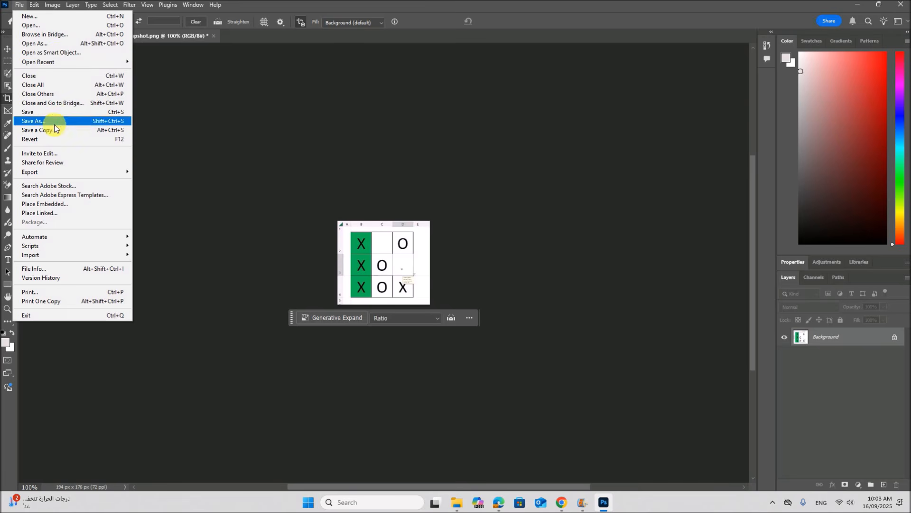
{"action": "mouse_move", "coordinate": [73, 170]}
{"action": "left_click", "coordinate": [170, 179]}
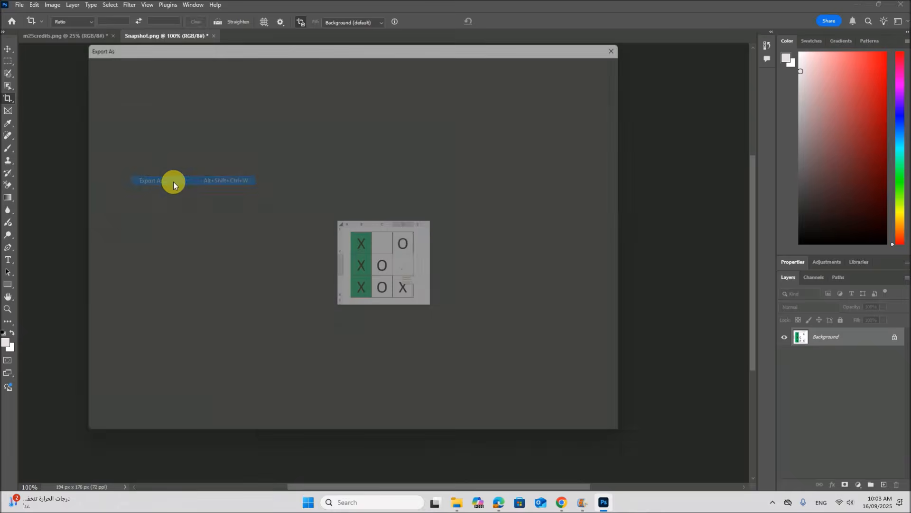
{"action": "left_click", "coordinate": [619, 435]}
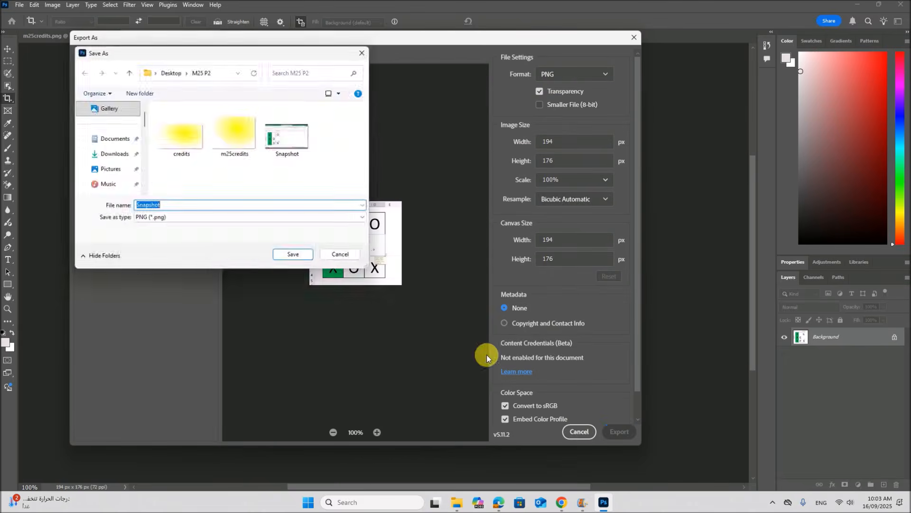
{"action": "left_click", "coordinate": [295, 256]}
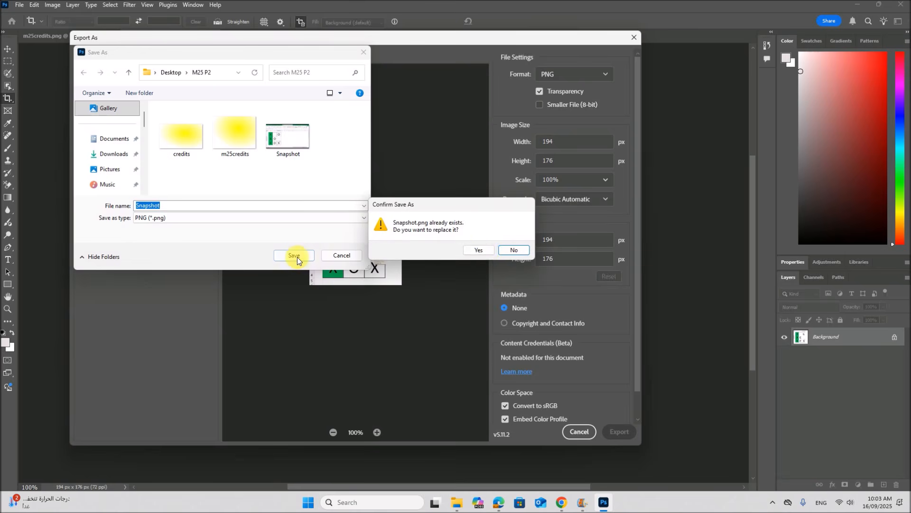
{"action": "left_click", "coordinate": [479, 250]}
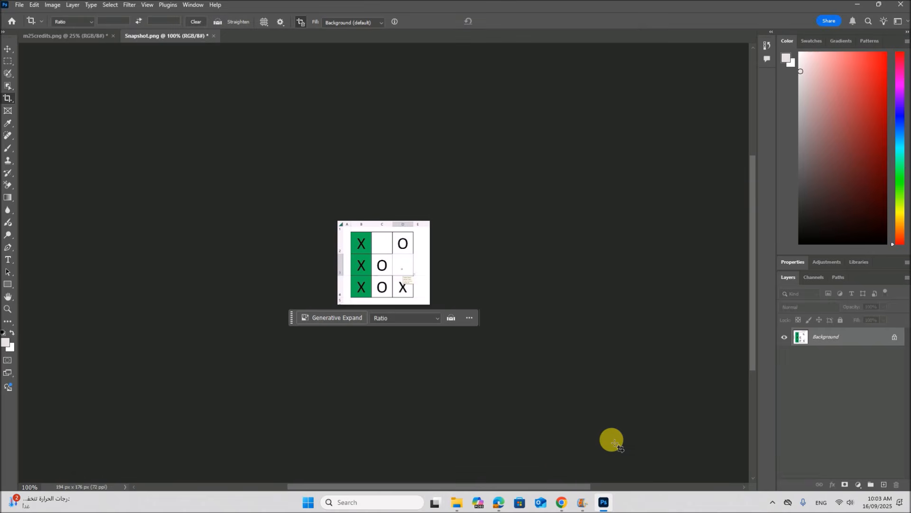
Examine the exam paper's credits.png placement example, and bring the whole m25credits image into view at 100% in Photoshop
{"action": "left_click", "coordinate": [498, 503]}
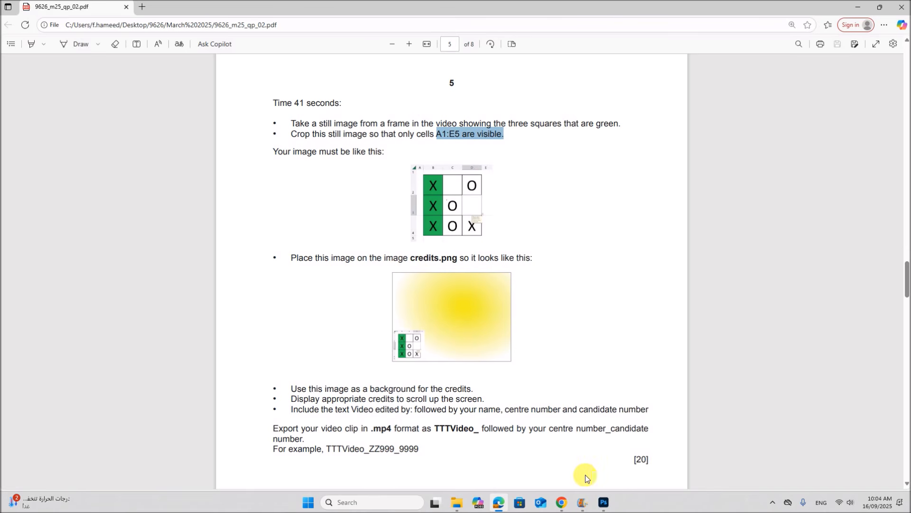
{"action": "left_click", "coordinate": [603, 502]}
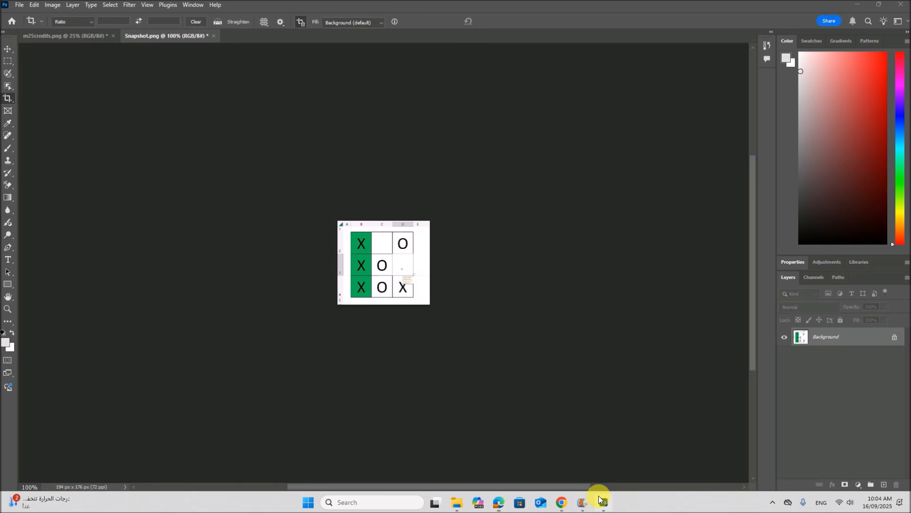
{"action": "left_click", "coordinate": [63, 38]}
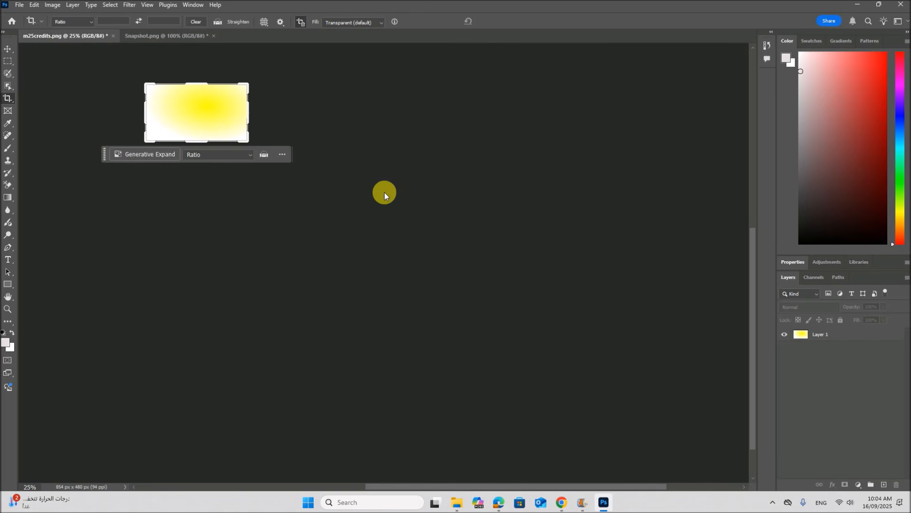
{"action": "left_click", "coordinate": [7, 48]}
{"action": "left_click", "coordinate": [213, 85]}
{"action": "left_click", "coordinate": [155, 92]}
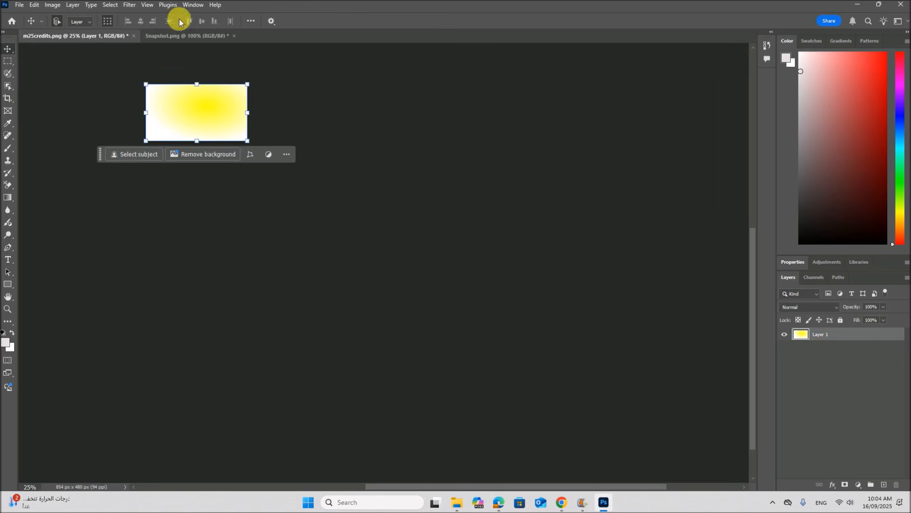
{"action": "left_click", "coordinate": [366, 141]}
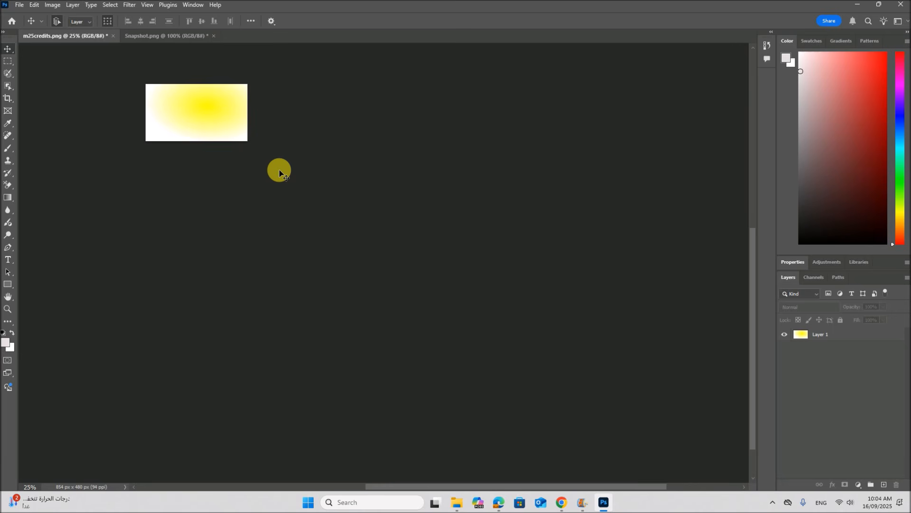
{"action": "key", "text": "ctrl+plus"}
{"action": "key", "text": "ctrl+plus"}
{"action": "key", "text": "ctrl+plus"}
{"action": "key", "text": "ctrl+plus"}
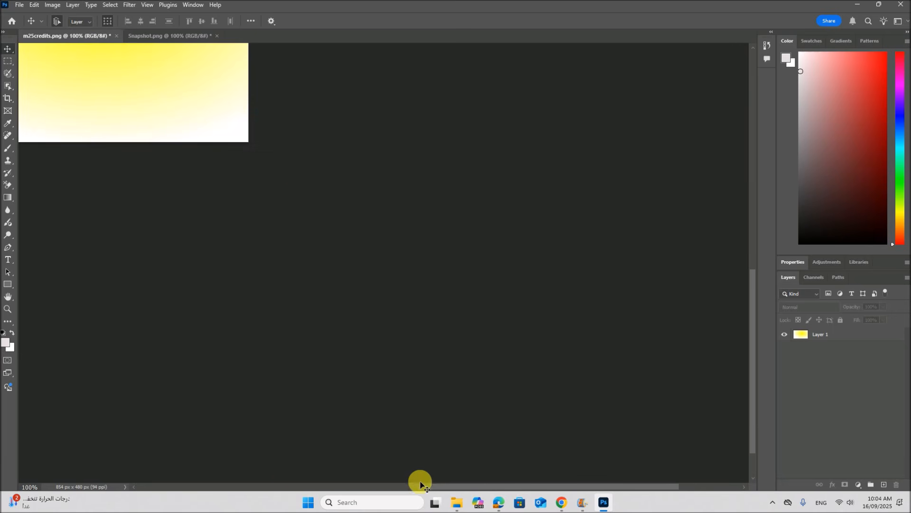
{"action": "left_click_drag", "start_coordinate": [439, 486], "coordinate": [350, 464]}
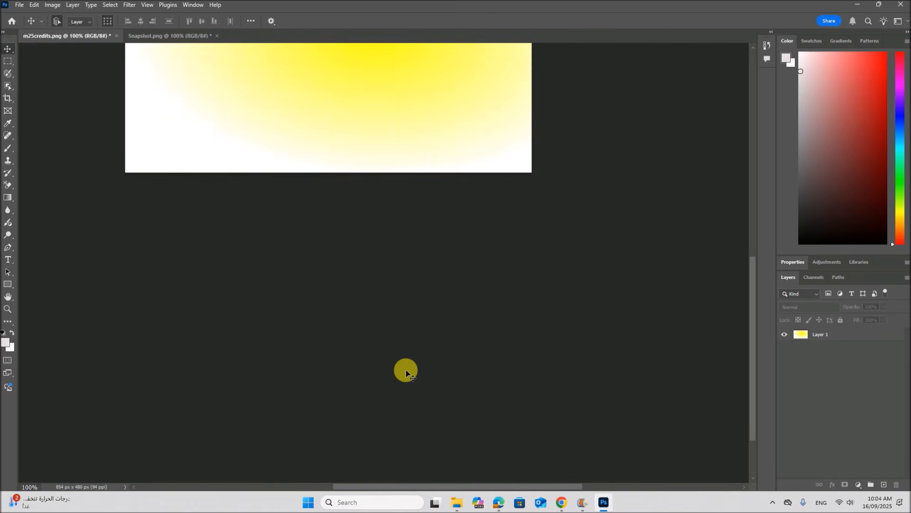
{"action": "scroll", "coordinate": [405, 372], "scroll_direction": "up", "scroll_amount": 3}
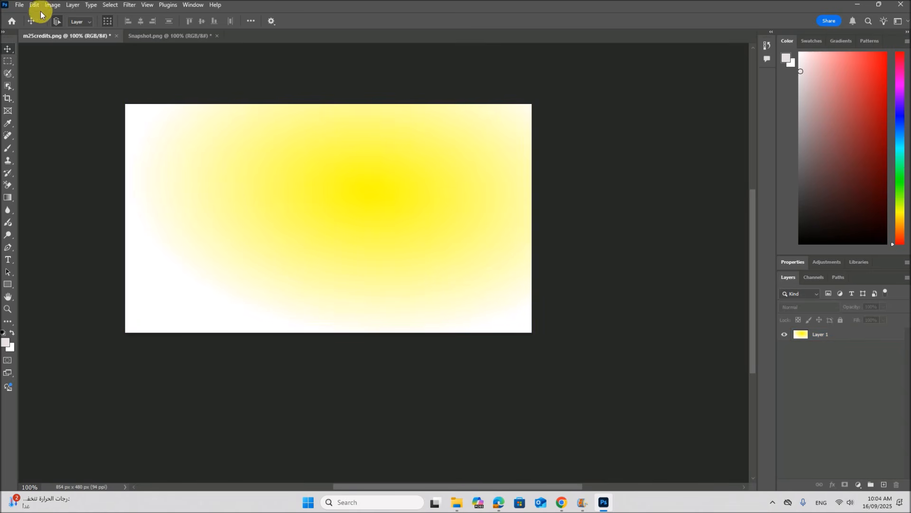
Place the cropped Snapshot as an embedded image on m25credits, and move it near the background's lower-left corner
{"action": "left_click", "coordinate": [19, 5]}
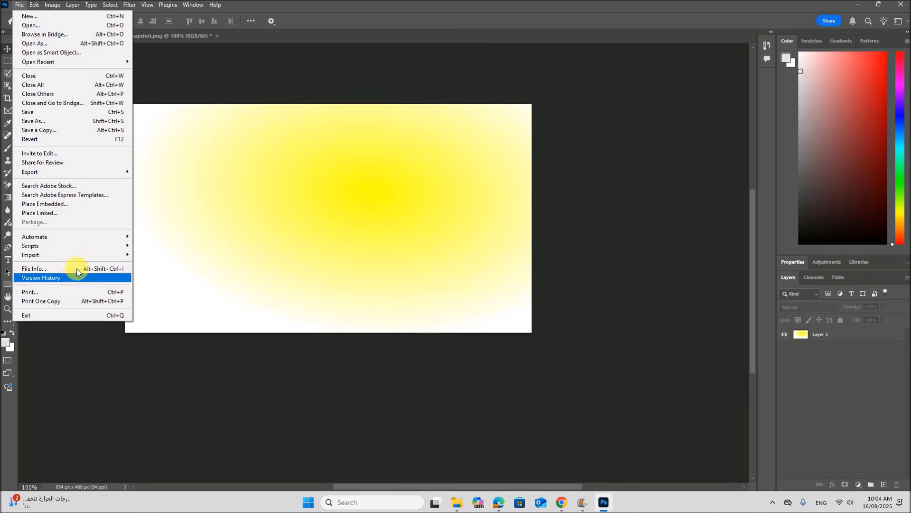
{"action": "left_click", "coordinate": [64, 207]}
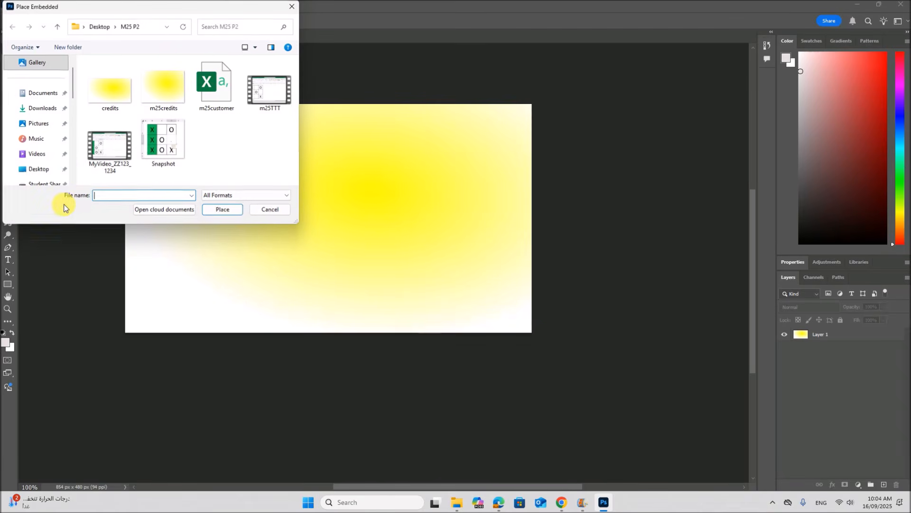
{"action": "double_click", "coordinate": [165, 152]}
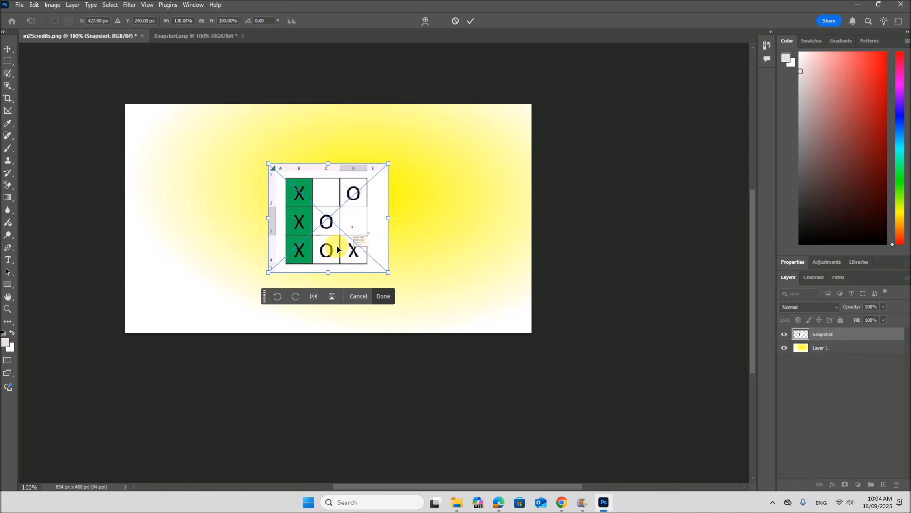
{"action": "left_click_drag", "start_coordinate": [337, 249], "coordinate": [208, 297]}
Scale the placed snapshot to about 65% in the background's lower-left corner to match the exam paper's example, and commit the transform
{"action": "left_click", "coordinate": [500, 499]}
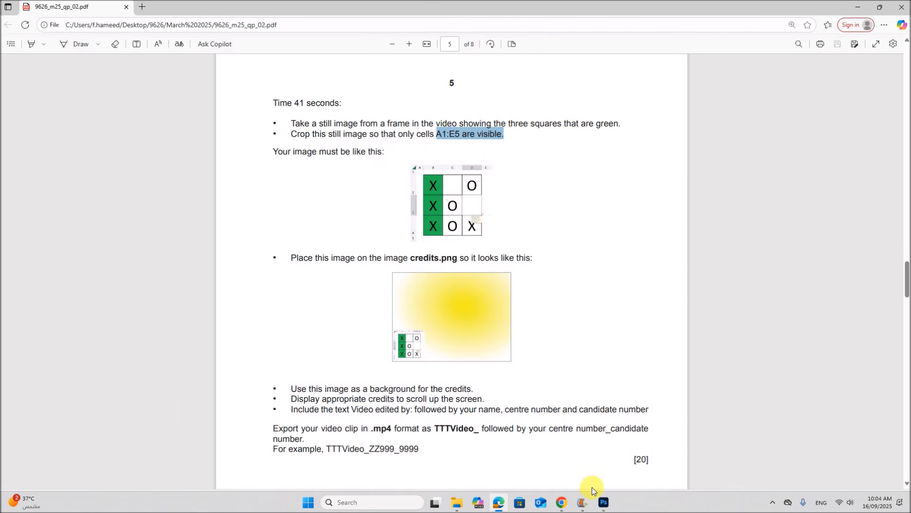
{"action": "left_click", "coordinate": [604, 501]}
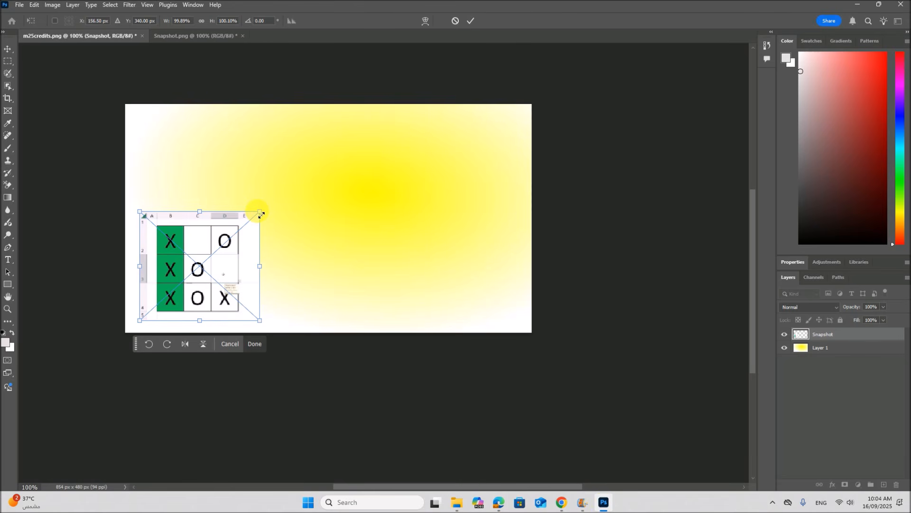
{"action": "left_click_drag", "start_coordinate": [260, 212], "coordinate": [217, 252]}
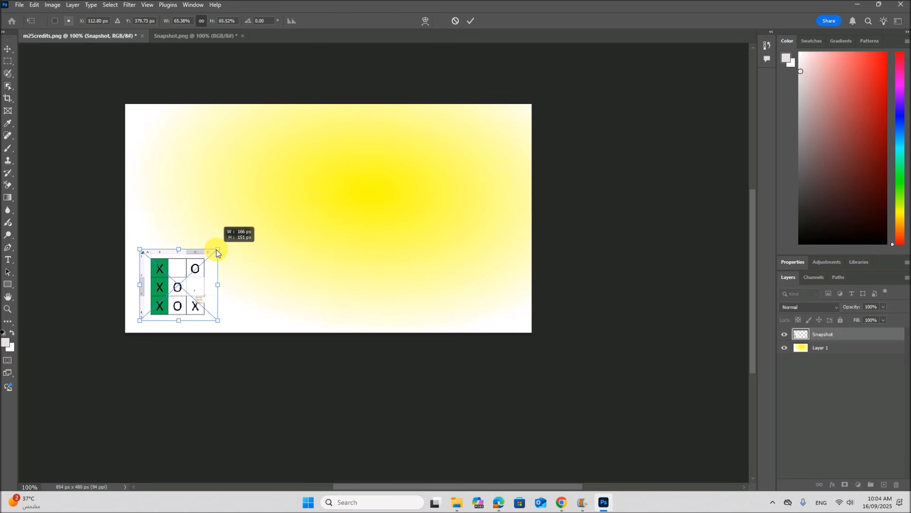
{"action": "left_click_drag", "start_coordinate": [216, 253], "coordinate": [217, 252]}
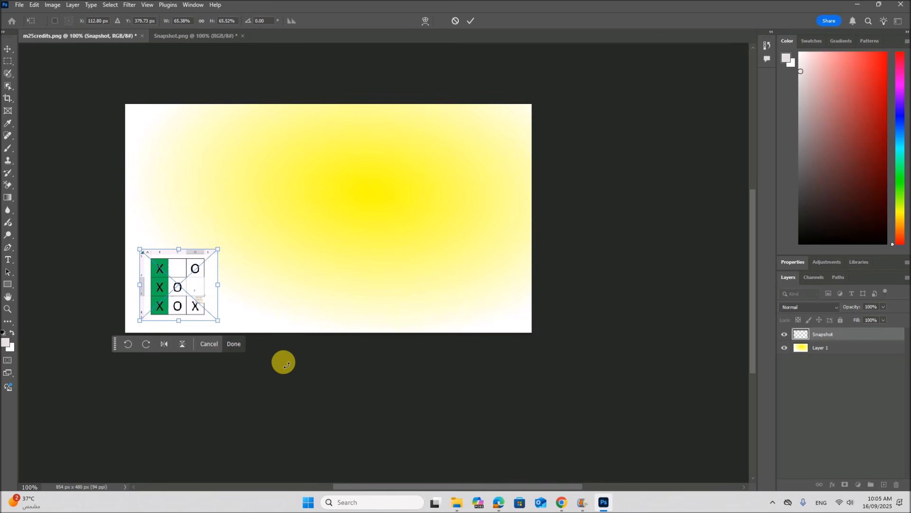
{"action": "left_click", "coordinate": [497, 503]}
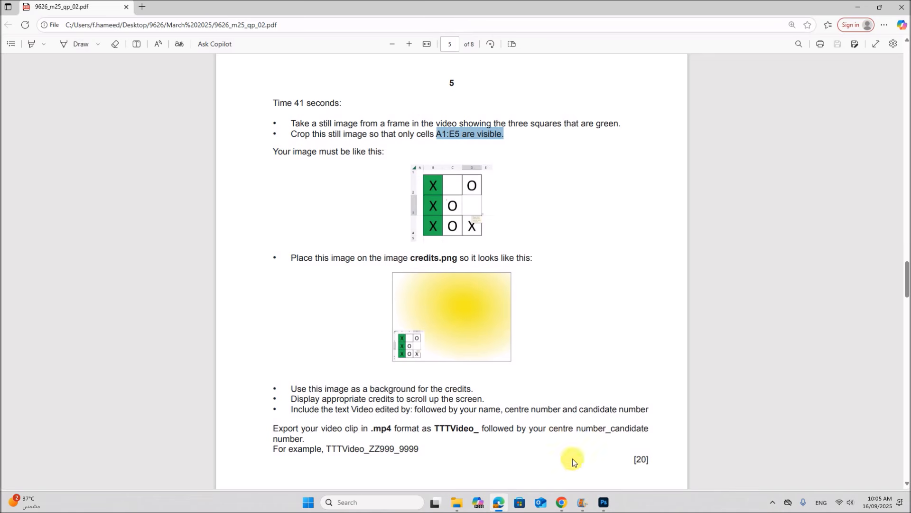
{"action": "left_click", "coordinate": [602, 504]}
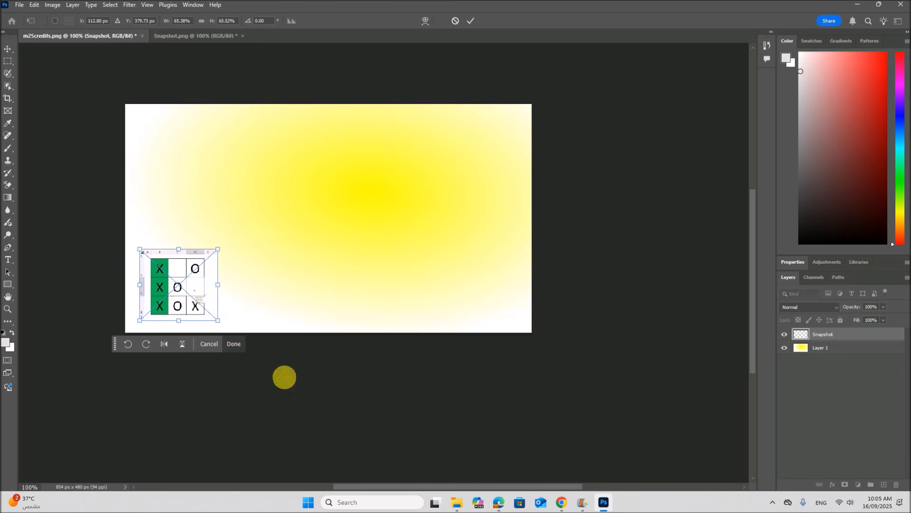
{"action": "left_click", "coordinate": [253, 267]}
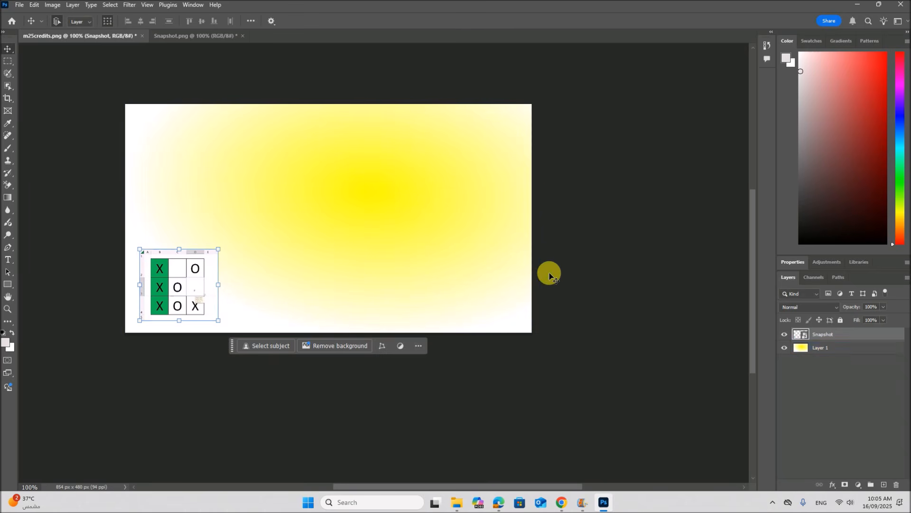
{"action": "left_click", "coordinate": [546, 289]}
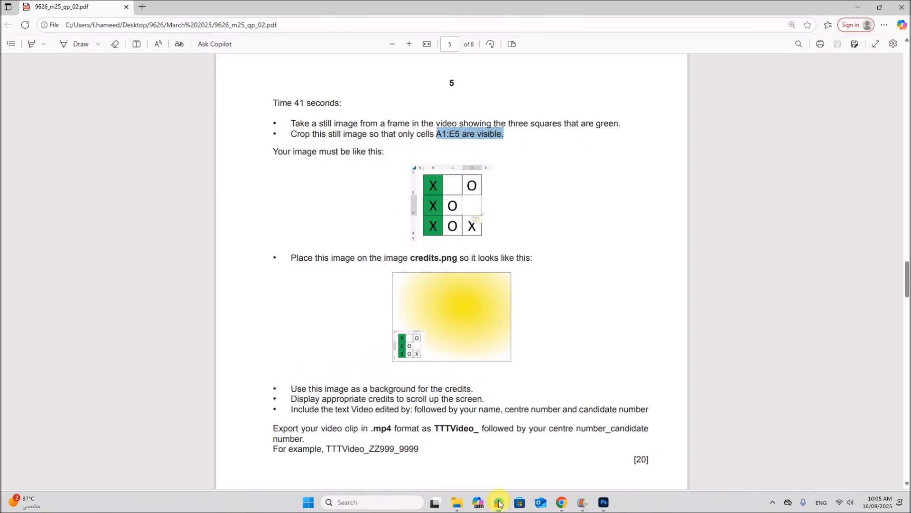
Export the composed credits background from Photoshop as PNG, replacing the existing credits file in the M25 P2 folder
{"action": "left_click", "coordinate": [498, 502]}
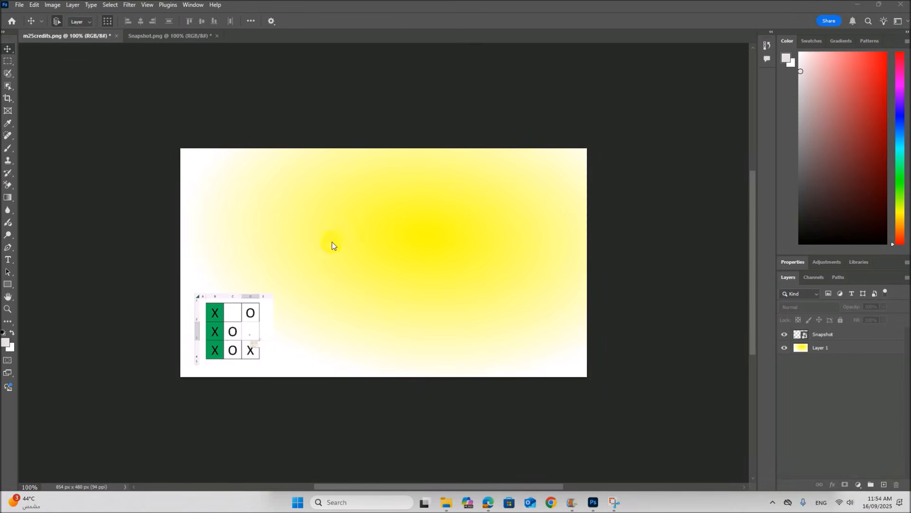
{"action": "left_click", "coordinate": [20, 4]}
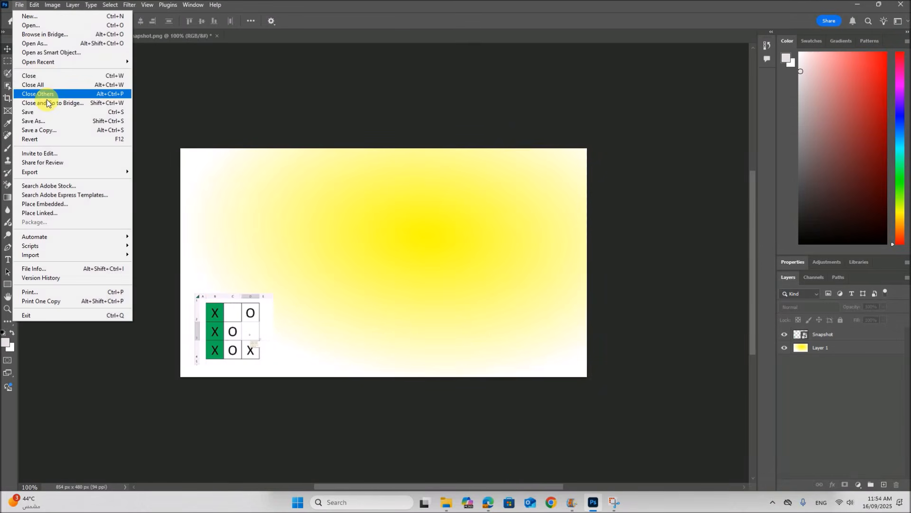
{"action": "mouse_move", "coordinate": [51, 173]}
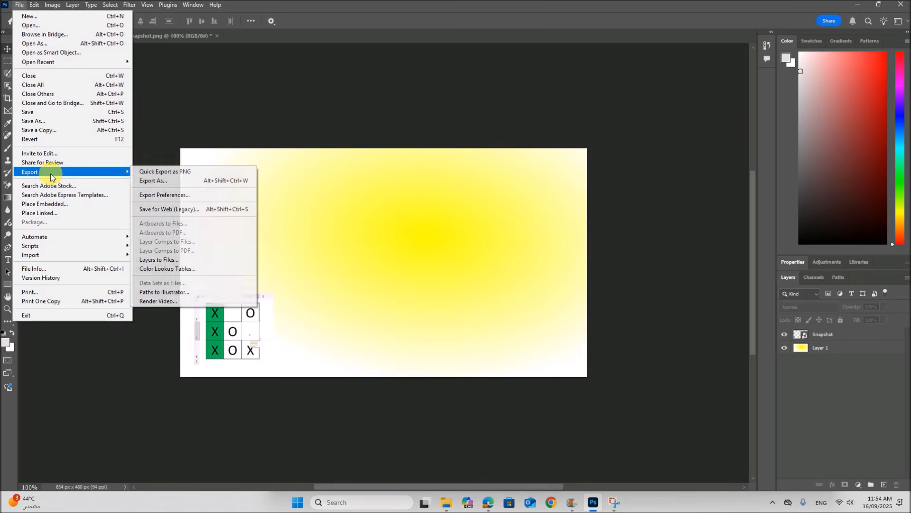
{"action": "left_click", "coordinate": [159, 181]}
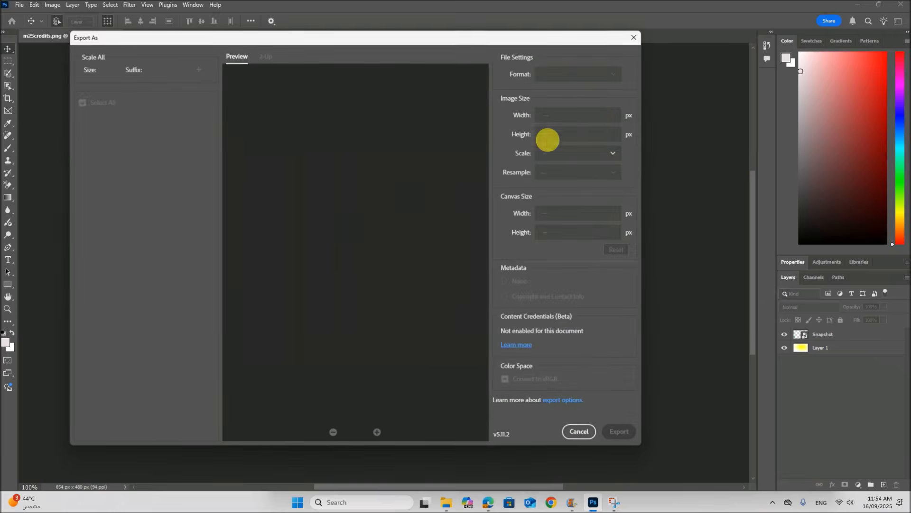
{"action": "left_click", "coordinate": [618, 430]}
{"action": "left_click", "coordinate": [178, 142]}
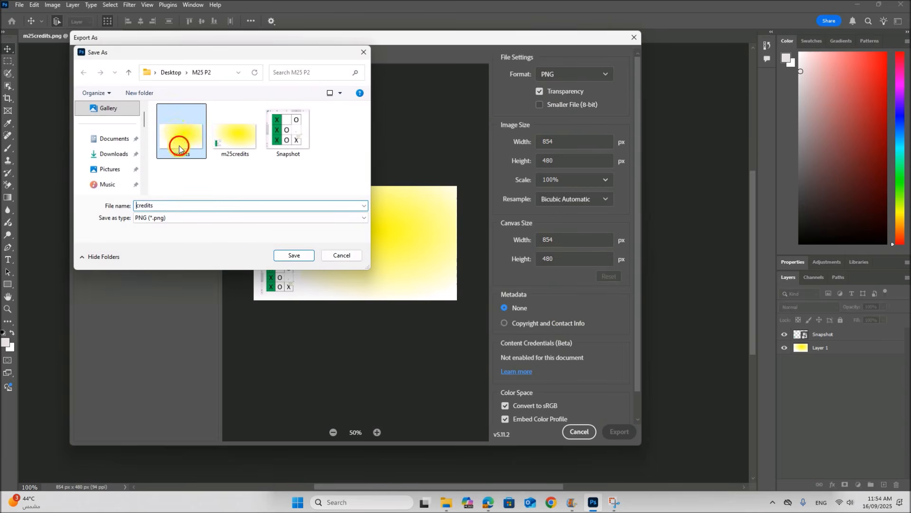
{"action": "left_click", "coordinate": [297, 255]}
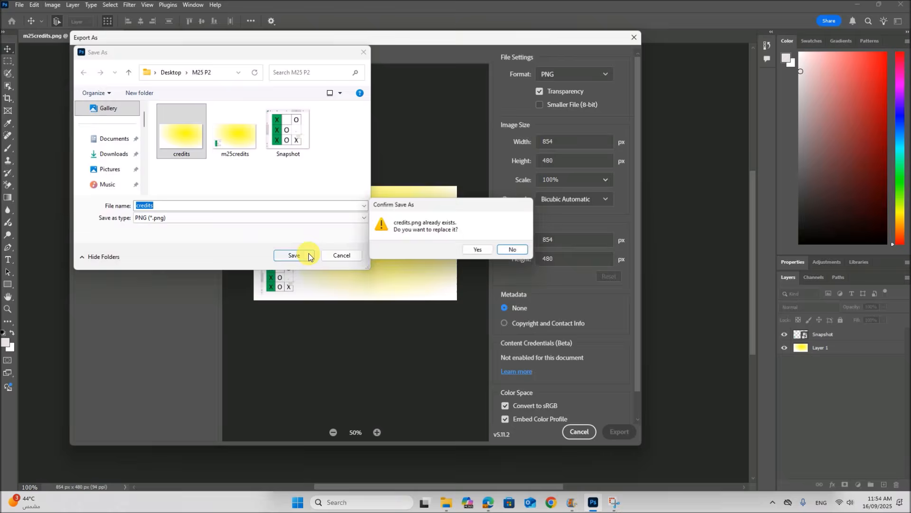
{"action": "left_click", "coordinate": [507, 249]}
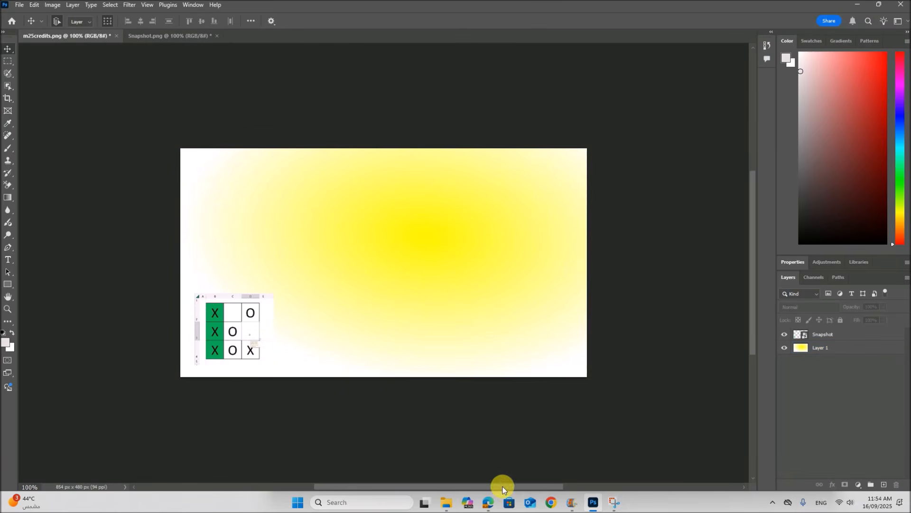
Check the exam paper's credits requirements, and append the m25credits image from the M25 P2 folder to the end of the Movie Maker timeline
{"action": "left_click", "coordinate": [489, 502]}
{"action": "scroll", "coordinate": [511, 334], "scroll_direction": "down", "scroll_amount": 2}
{"action": "left_click_drag", "start_coordinate": [345, 295], "coordinate": [483, 304]}
{"action": "left_click_drag", "start_coordinate": [356, 318], "coordinate": [659, 319]}
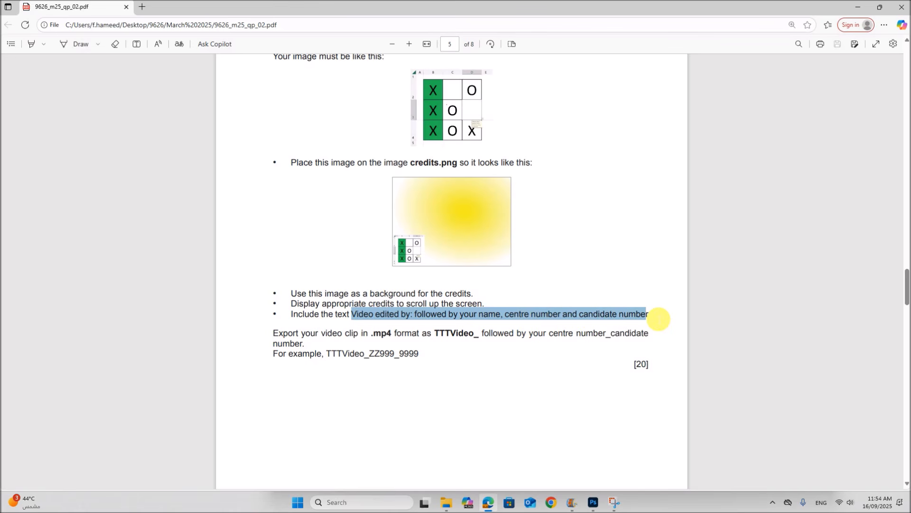
{"action": "left_click", "coordinate": [571, 502]}
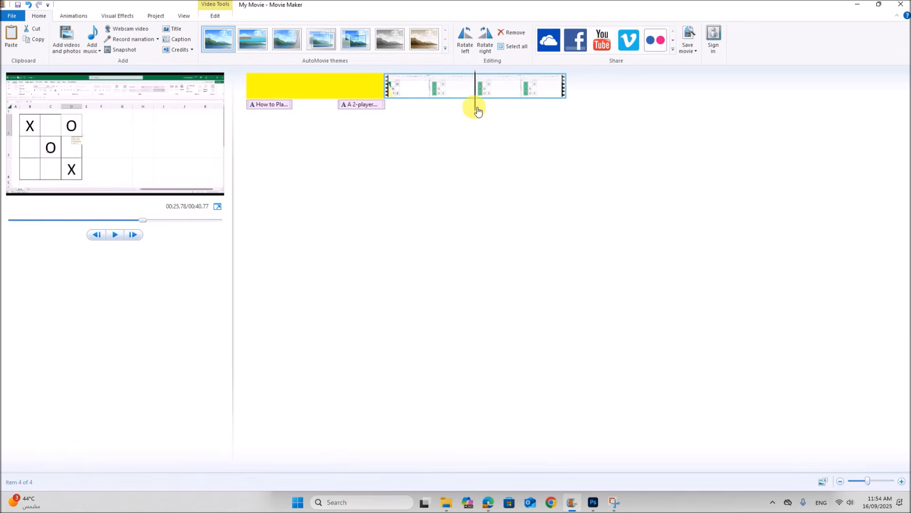
{"action": "left_click", "coordinate": [564, 114]}
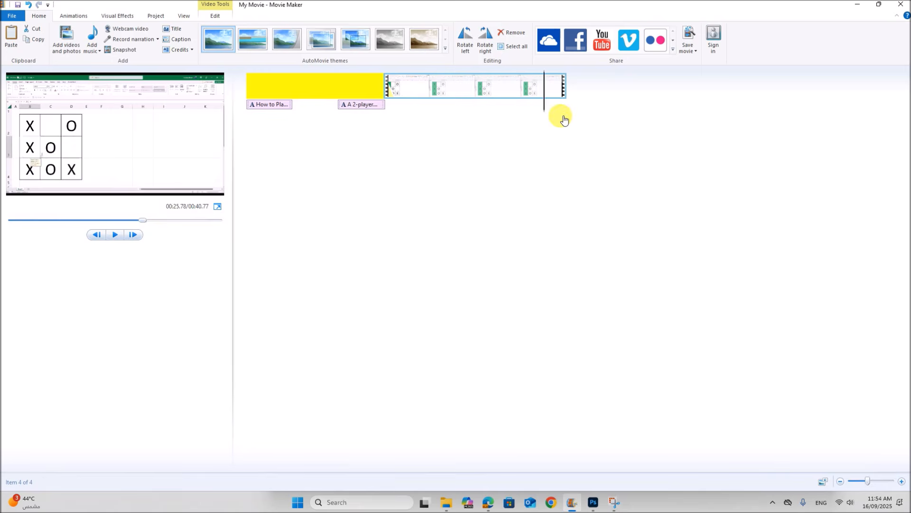
{"action": "left_click", "coordinate": [448, 507]}
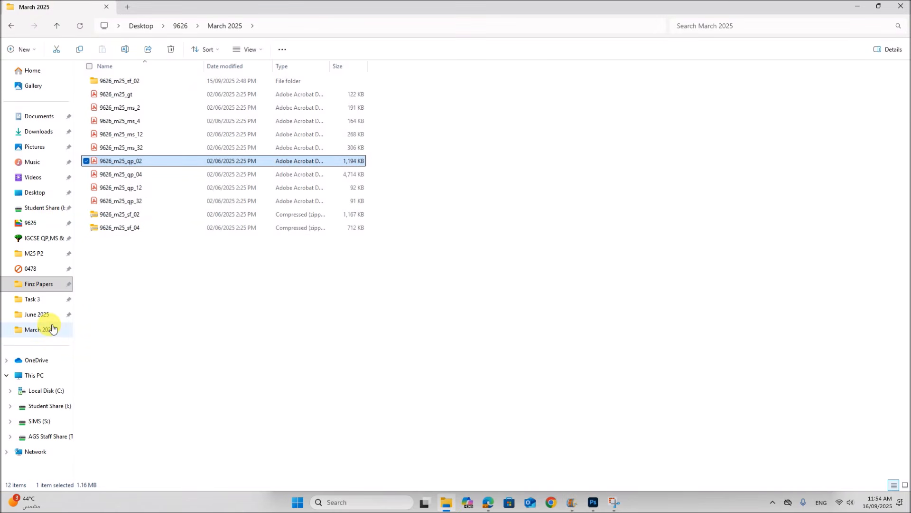
{"action": "left_click", "coordinate": [41, 253]}
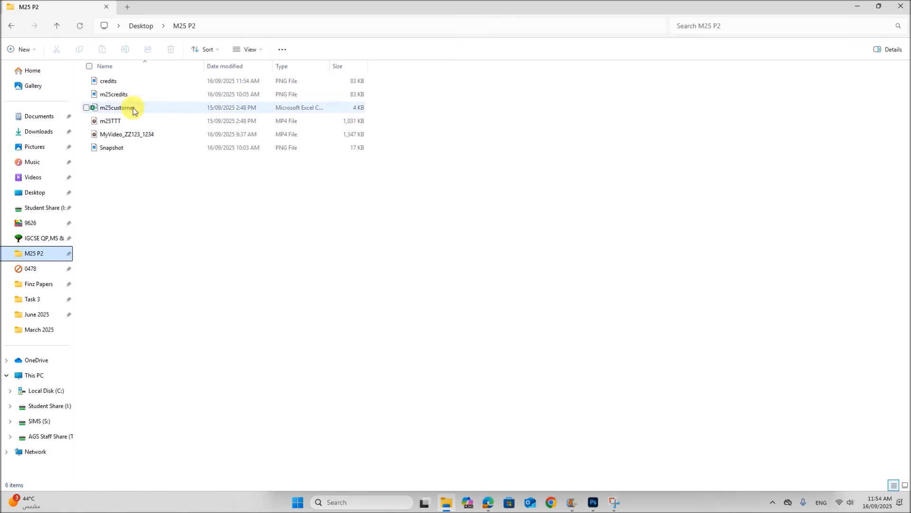
{"action": "left_click", "coordinate": [879, 7]}
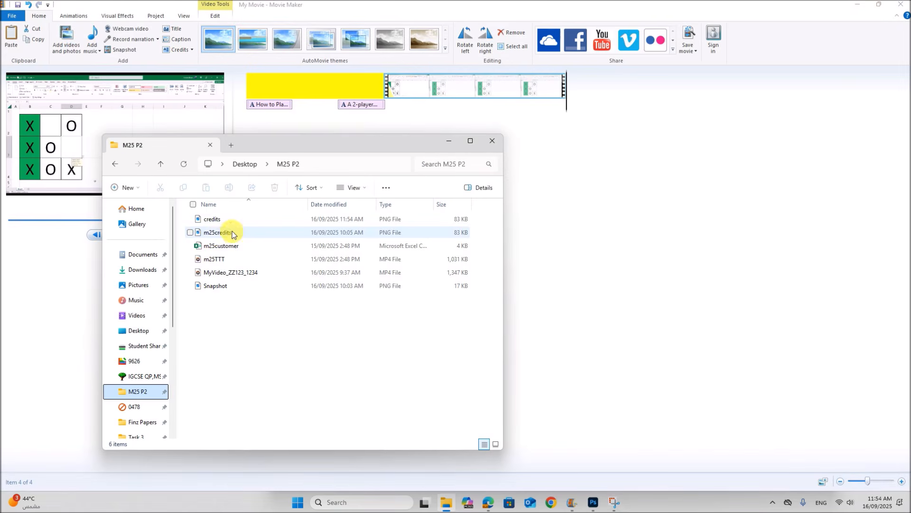
{"action": "left_click_drag", "start_coordinate": [218, 236], "coordinate": [699, 112]}
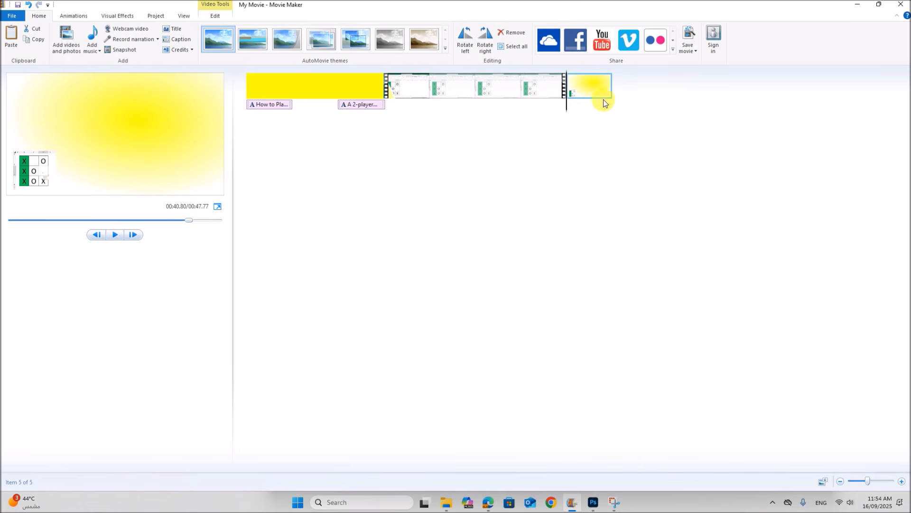
Add a credits slide after the m25credits image, and copy "recorded by TTTEnterprises" from page 3 of the exam paper
{"action": "left_click_drag", "start_coordinate": [569, 110], "coordinate": [613, 112]}
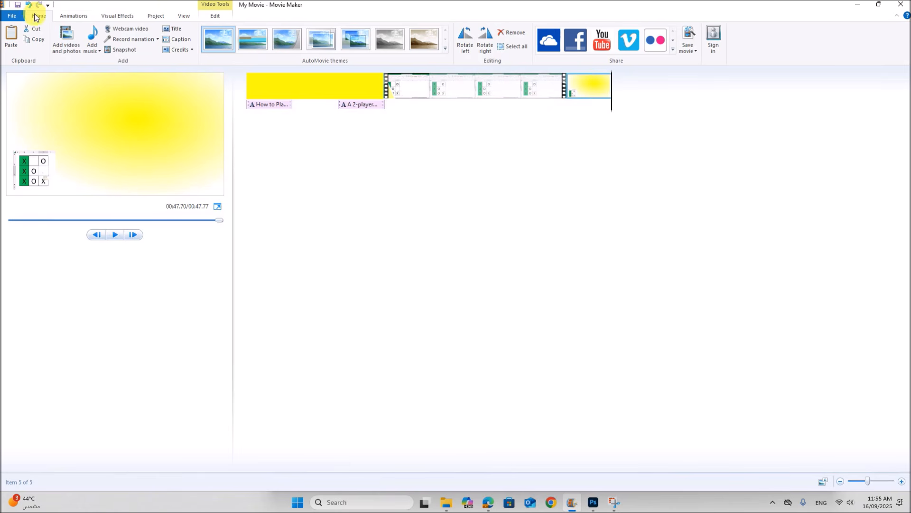
{"action": "left_click", "coordinate": [177, 49]}
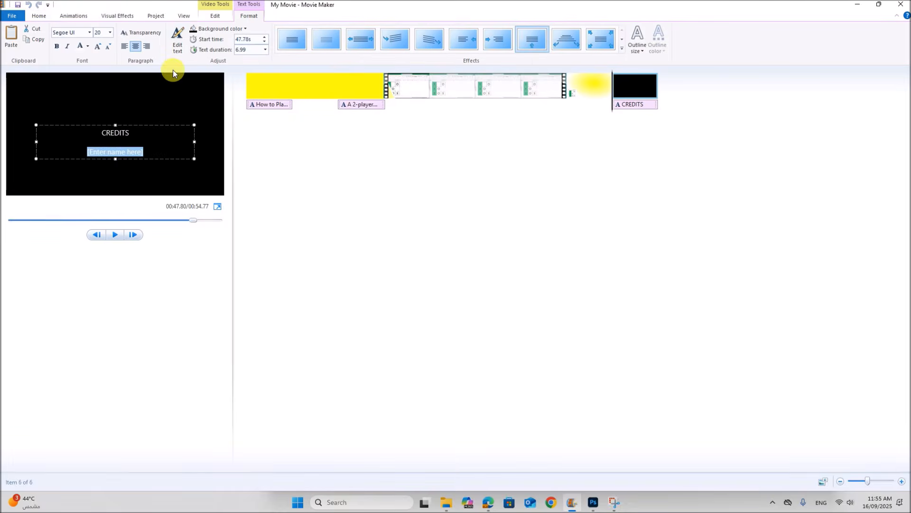
{"action": "left_click", "coordinate": [488, 501]}
{"action": "scroll", "coordinate": [451, 337], "scroll_direction": "up", "scroll_amount": 15}
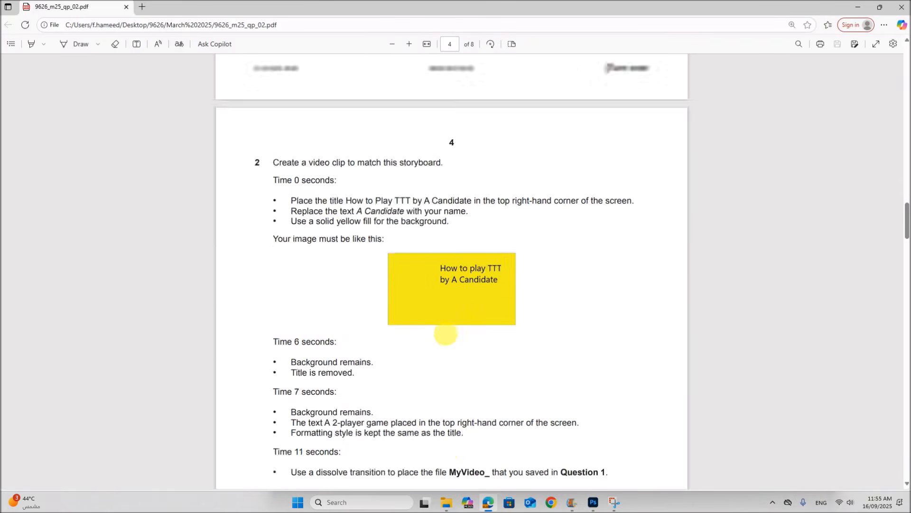
{"action": "scroll", "coordinate": [445, 334], "scroll_direction": "up", "scroll_amount": 10}
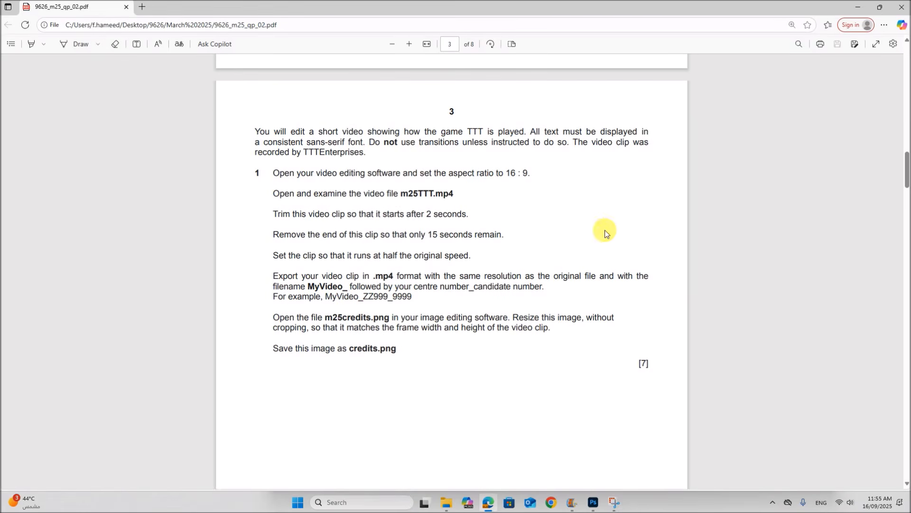
{"action": "left_click_drag", "start_coordinate": [578, 147], "coordinate": [366, 157]}
{"action": "left_click", "coordinate": [329, 159]}
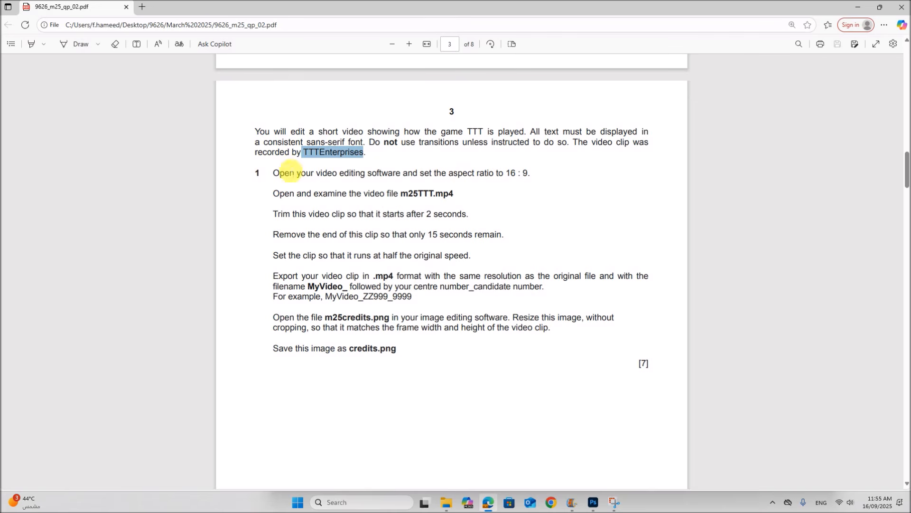
{"action": "left_click", "coordinate": [266, 159]}
{"action": "left_click_drag", "start_coordinate": [256, 153], "coordinate": [364, 153]}
{"action": "key", "text": "ctrl+c"}
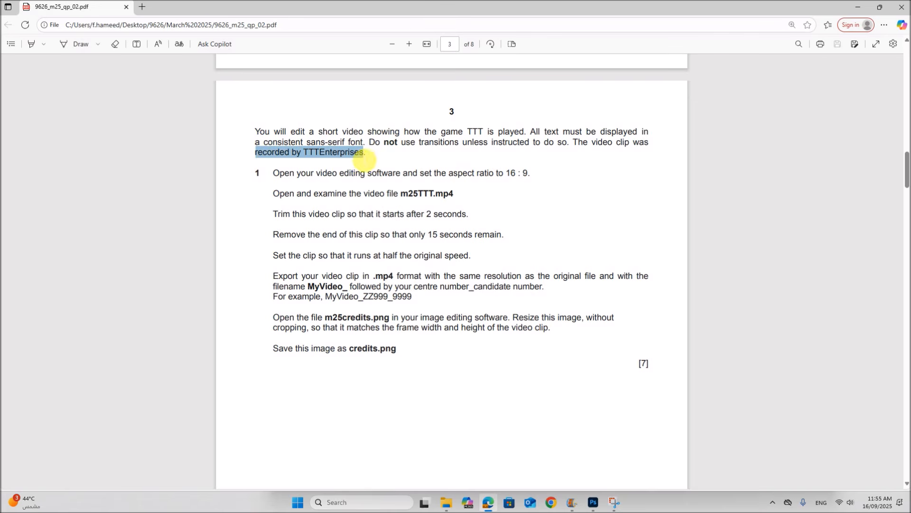
Replace the name placeholder under CREDITS in Movie Maker with the copied text, capitalised as "Recorded by TTTEnterprises"
{"action": "left_click", "coordinate": [572, 501]}
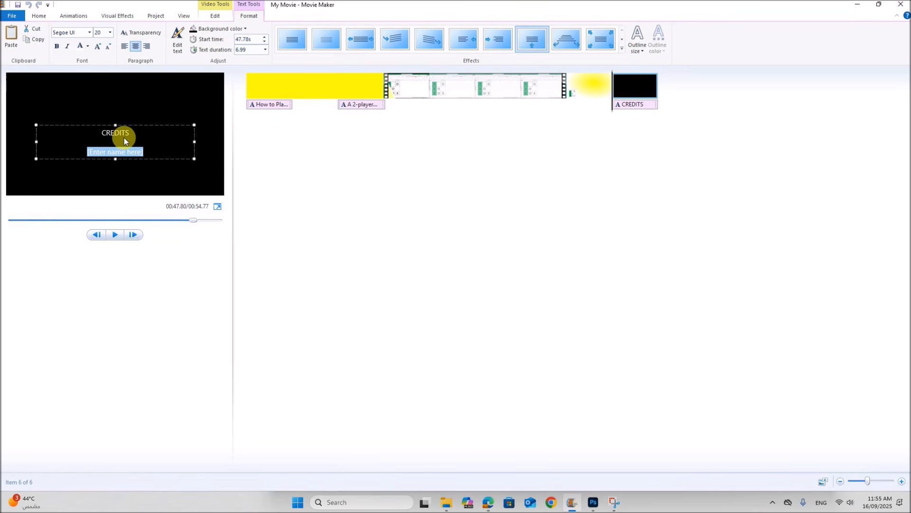
{"action": "key", "text": "ctrl+v"}
{"action": "key", "text": "Delete"}
{"action": "type", "text": "R"}
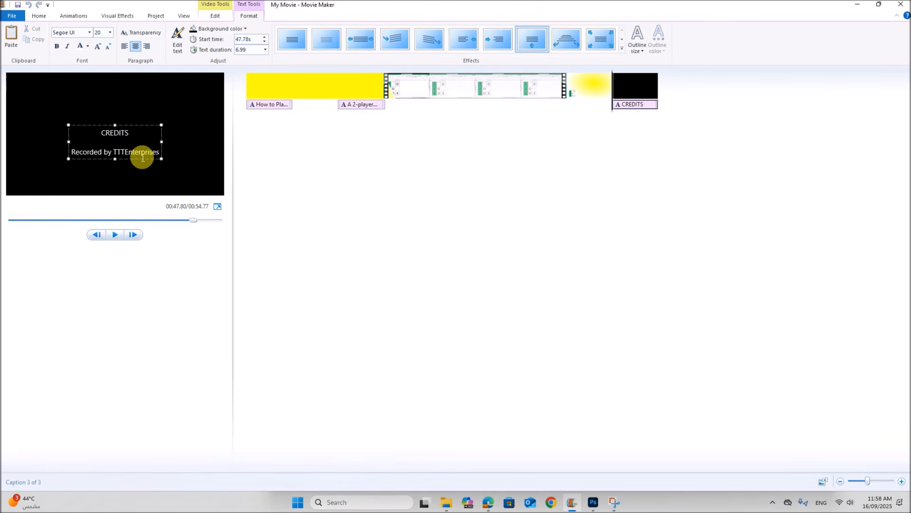
Add a credits line with the exam paper's text "Video edited by:" followed by the candidate's name, centre number and candidate number
{"action": "left_click", "coordinate": [479, 495]}
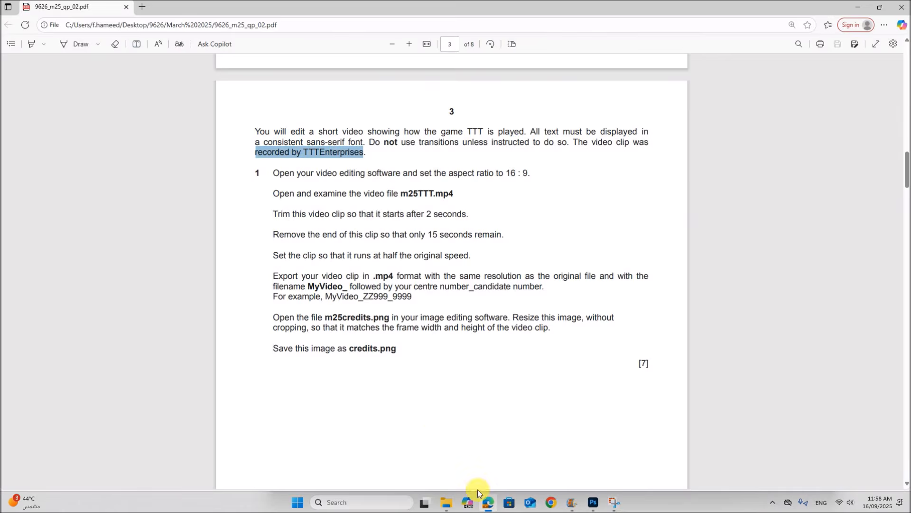
{"action": "scroll", "coordinate": [387, 356], "scroll_direction": "down", "scroll_amount": 15}
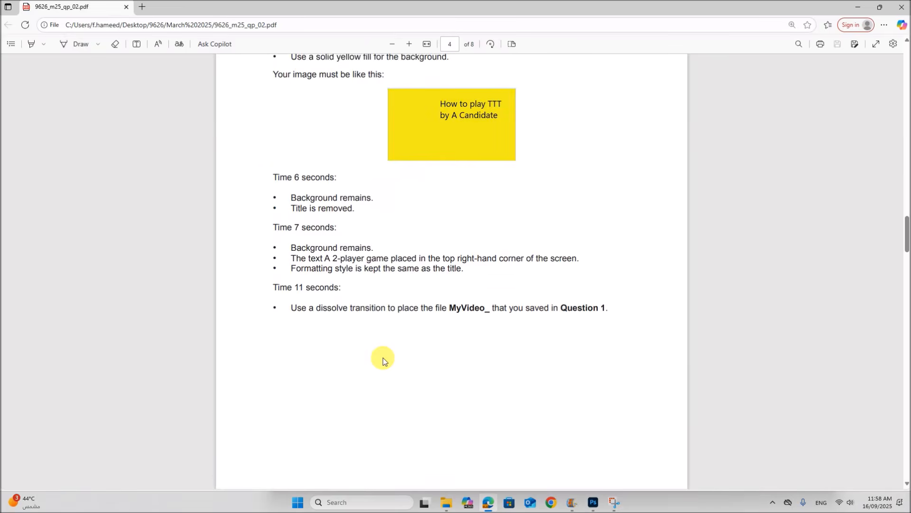
{"action": "scroll", "coordinate": [424, 295], "scroll_direction": "down", "scroll_amount": 15}
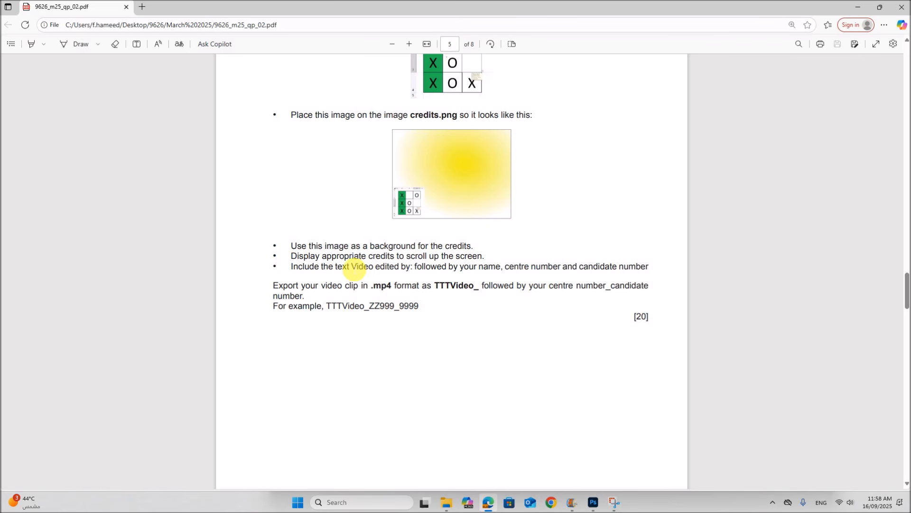
{"action": "left_click_drag", "start_coordinate": [352, 267], "coordinate": [409, 268]}
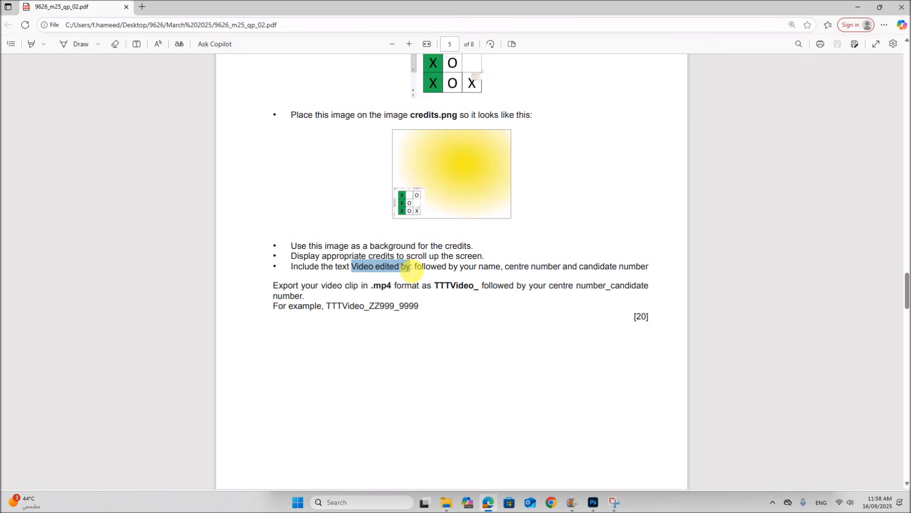
{"action": "right_click", "coordinate": [414, 268]}
{"action": "key", "text": "ctrl+c"}
{"action": "left_click", "coordinate": [572, 502]}
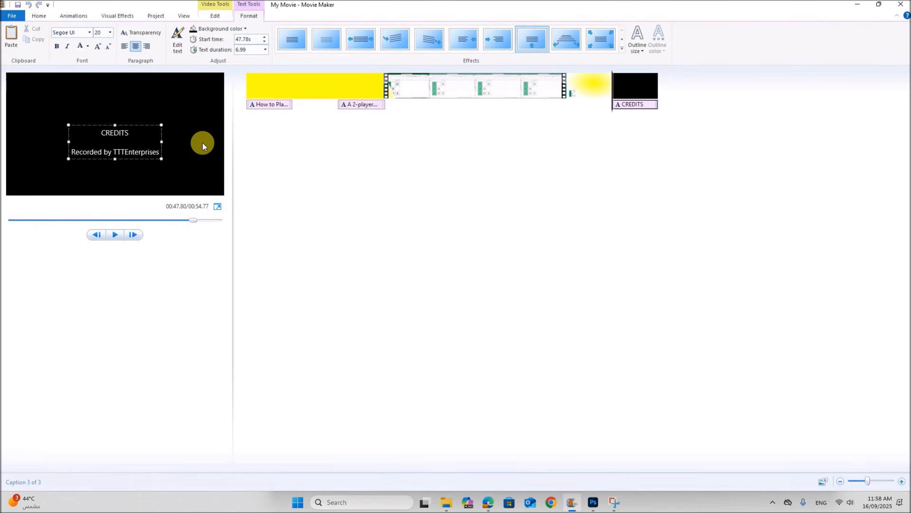
{"action": "key", "text": "Return"}
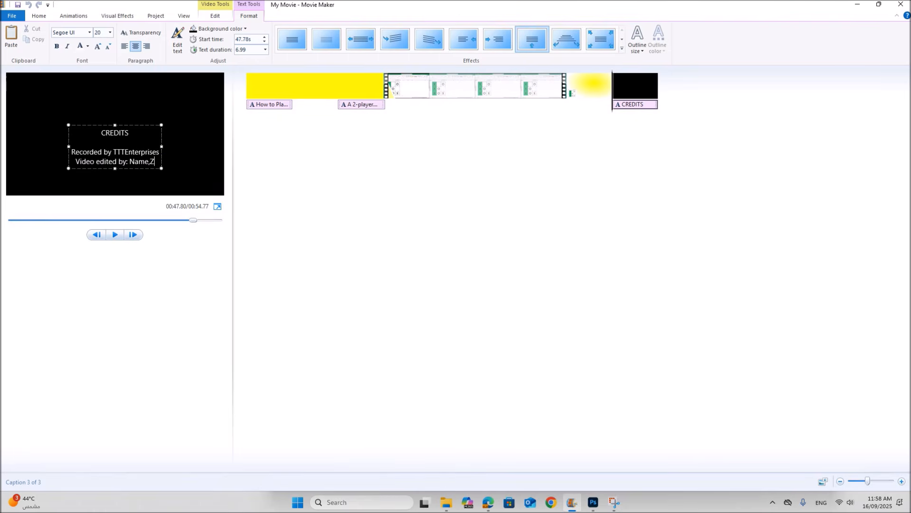
{"action": "type", "text": "Video edited by: Name,ZZ123,1234"}
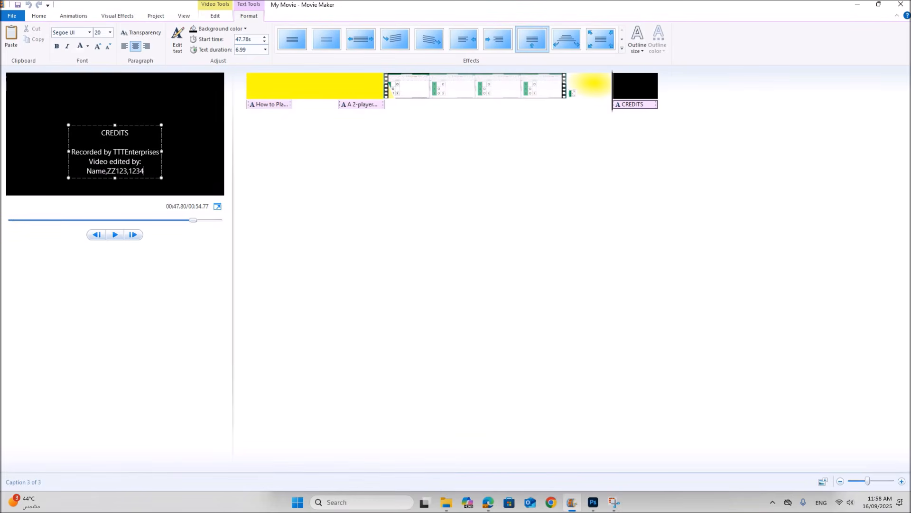
{"action": "left_click", "coordinate": [209, 171]}
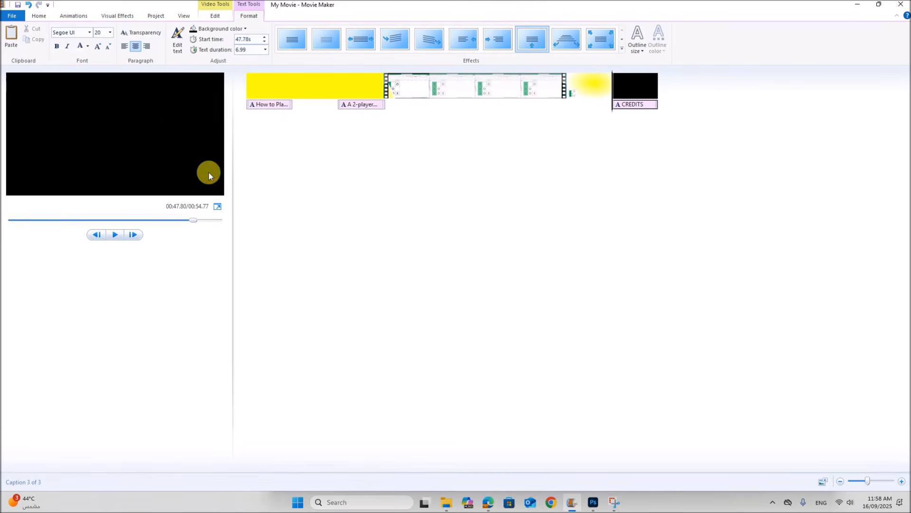
Move the CREDITS caption under the yellow m25credits image clip, and delete the leftover black clip at the timeline's end
{"action": "left_click", "coordinate": [640, 106]}
{"action": "left_click", "coordinate": [630, 109]}
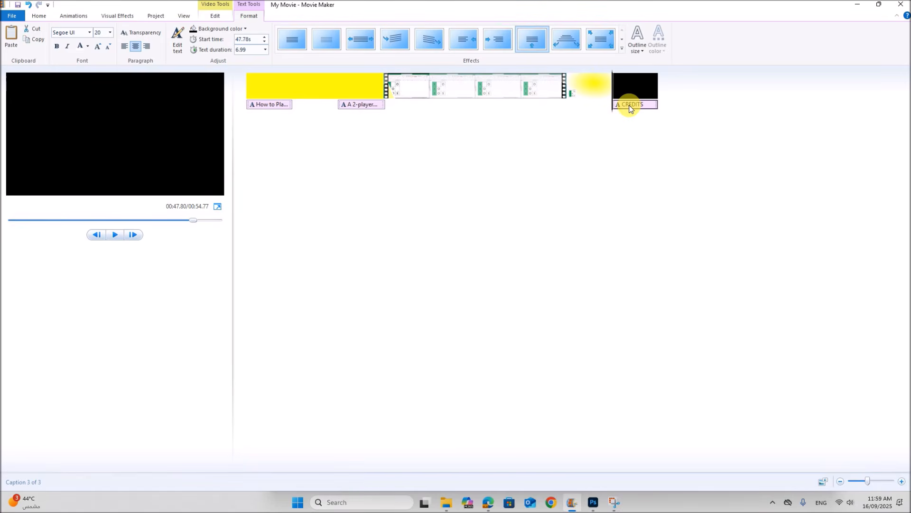
{"action": "left_click_drag", "start_coordinate": [628, 108], "coordinate": [570, 112]}
{"action": "left_click", "coordinate": [629, 92]}
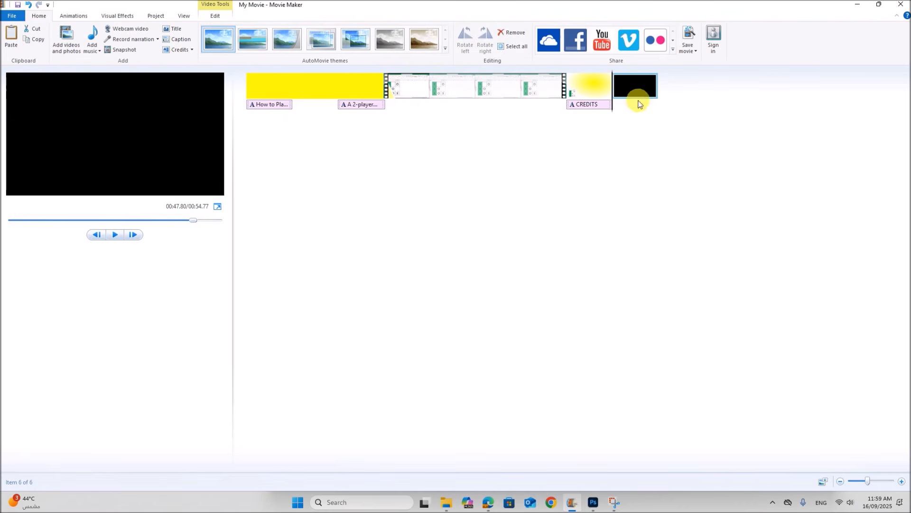
{"action": "key", "text": "Delete"}
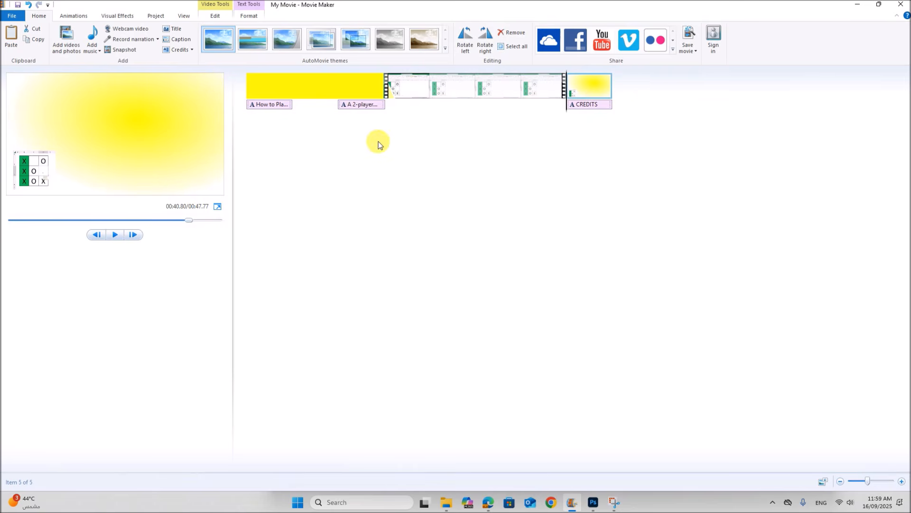
Set the font colour of the CREDITS caption text to Automatic, and preview the scrolling credits over the yellow background
{"action": "left_click", "coordinate": [162, 170]}
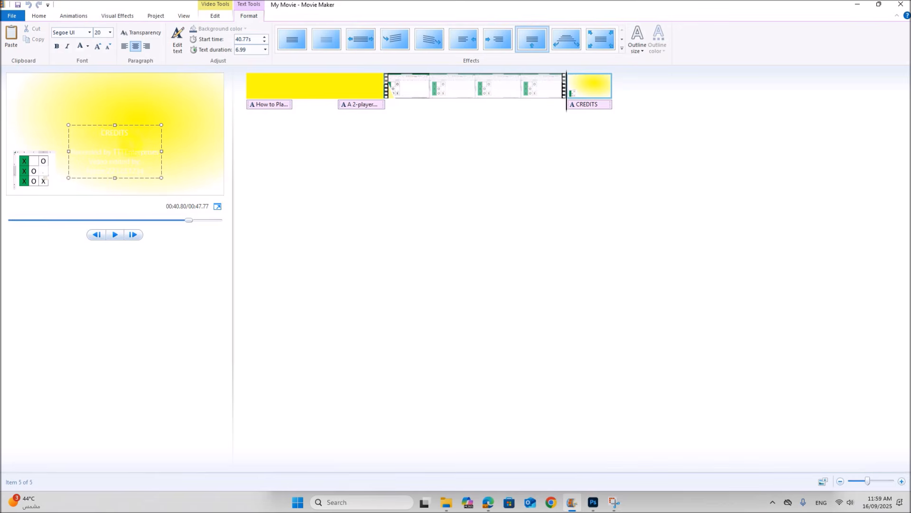
{"action": "left_click", "coordinate": [89, 47]}
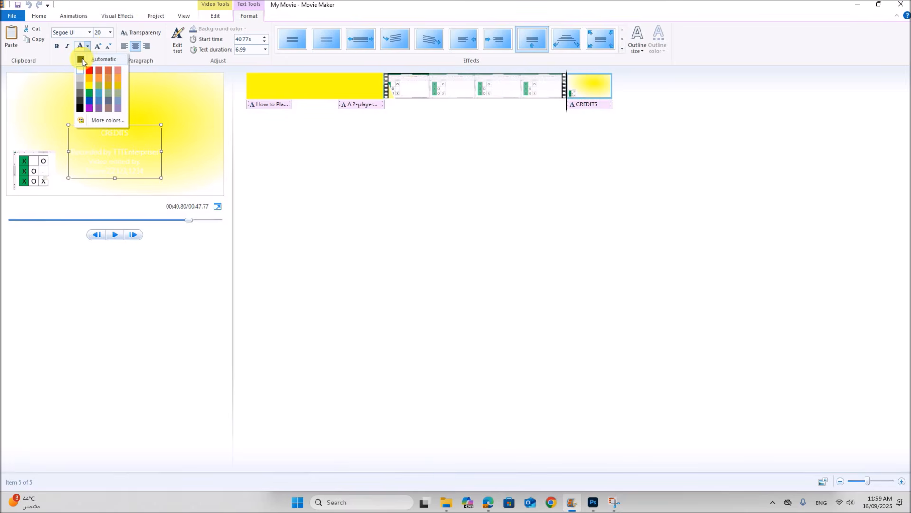
{"action": "left_click", "coordinate": [82, 59]}
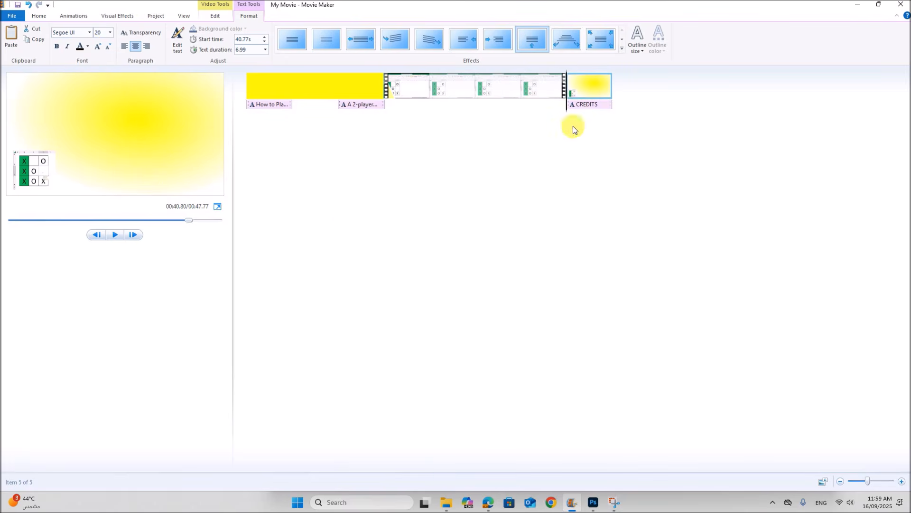
{"action": "left_click", "coordinate": [115, 234]}
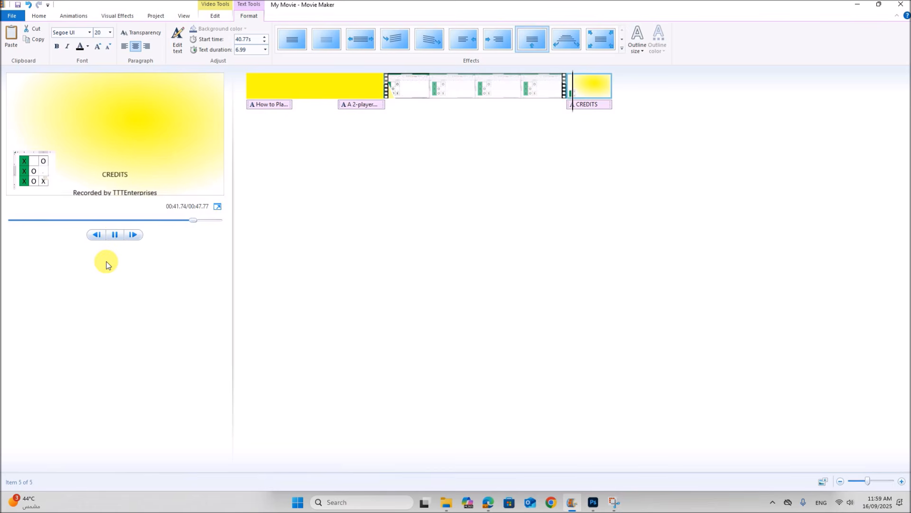
{"action": "left_click", "coordinate": [115, 235]}
Switch to the exam paper in Edge, copy the export name "TTTVideo" from page 5, and return to Movie Maker
{"action": "left_click", "coordinate": [488, 502]}
{"action": "left_click", "coordinate": [488, 291]}
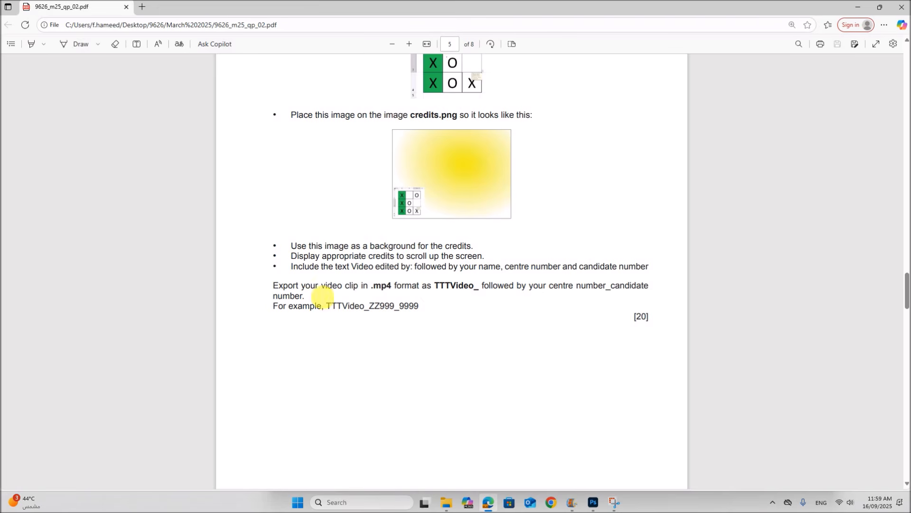
{"action": "left_click_drag", "start_coordinate": [434, 286], "coordinate": [476, 288]}
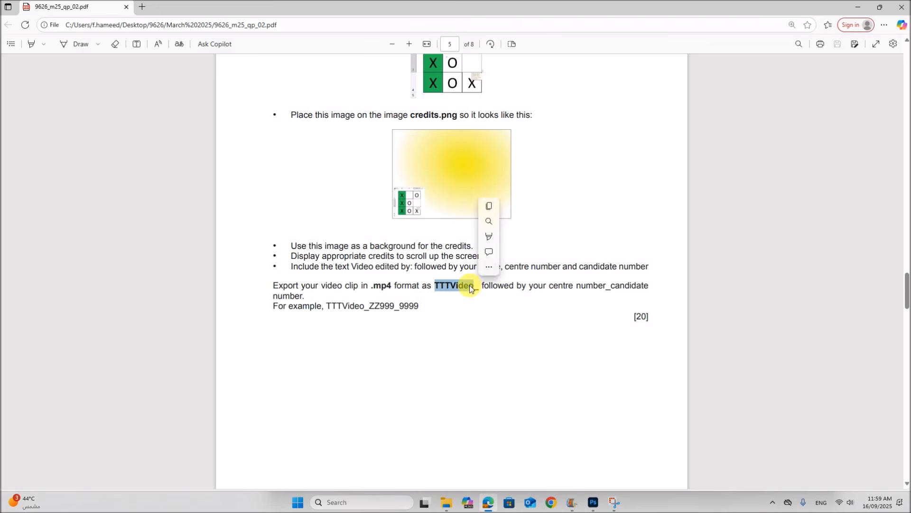
{"action": "left_click", "coordinate": [570, 499]}
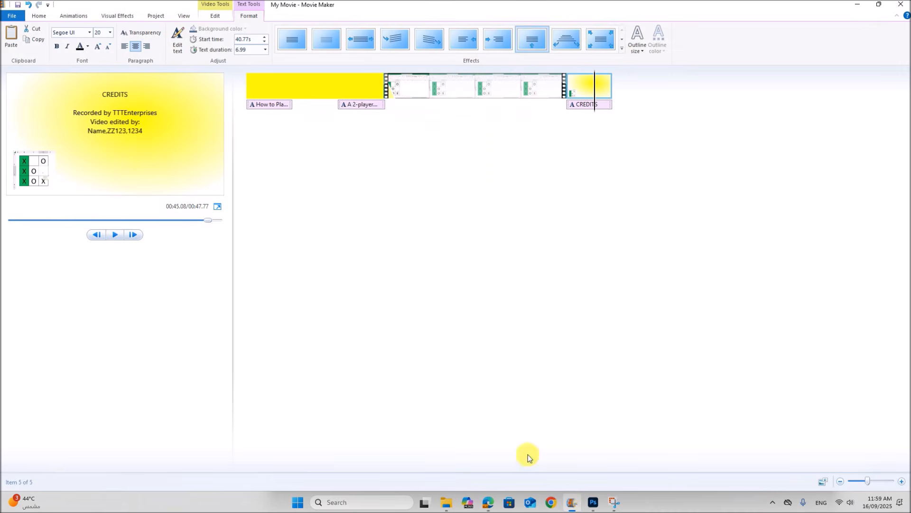
Export the movie with the recommended project setting as an MPEG-4 file in M25 P2, named TTTVideo_ followed by centre number_candidate number
{"action": "left_click", "coordinate": [12, 16]}
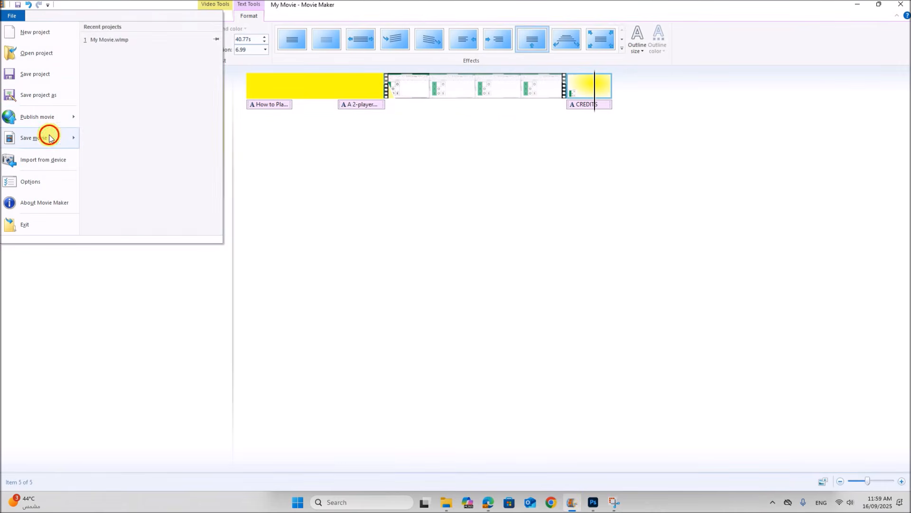
{"action": "mouse_move", "coordinate": [45, 136]}
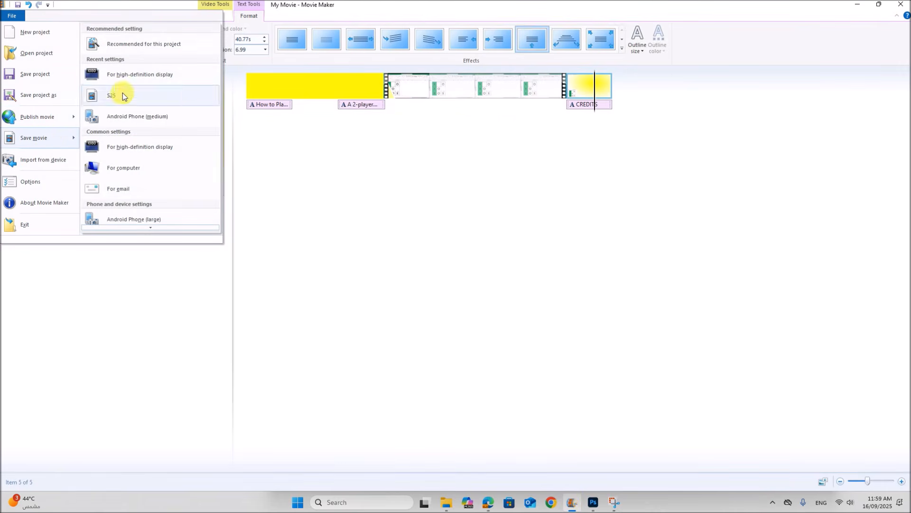
{"action": "left_click", "coordinate": [128, 43]}
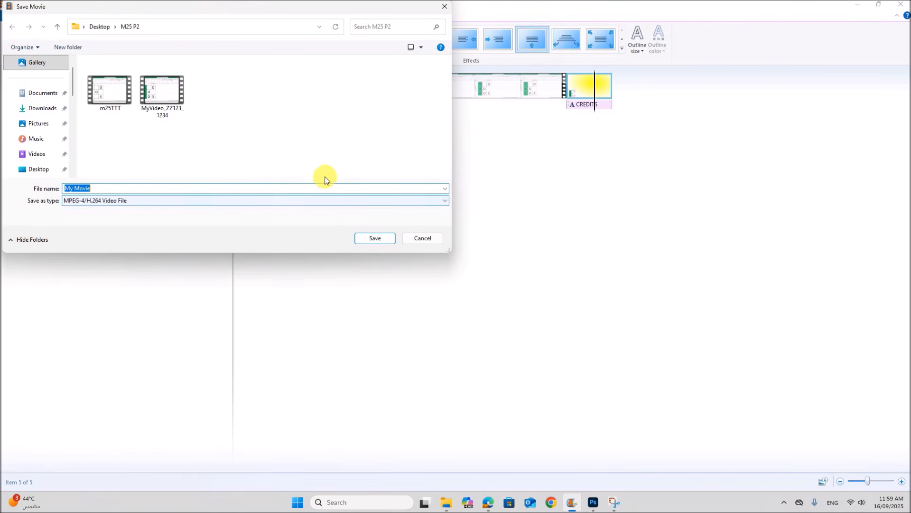
{"action": "type", "text": "TTTVideo"}
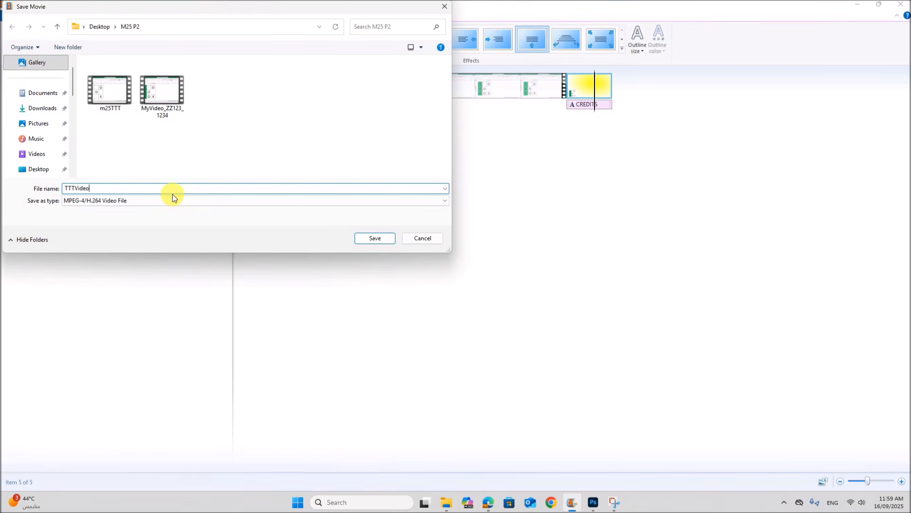
{"action": "type", "text": "_ZZ123_1234"}
{"action": "left_click", "coordinate": [375, 238]}
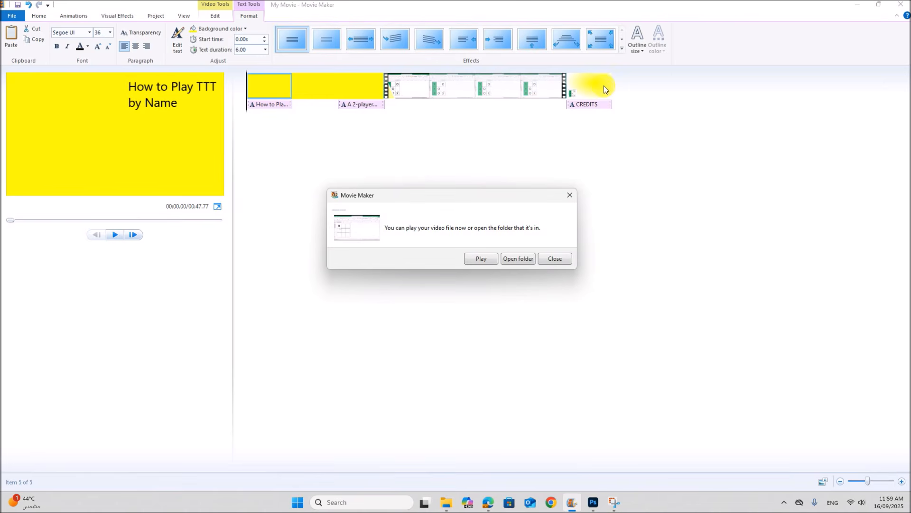
{"action": "left_click", "coordinate": [554, 261]}
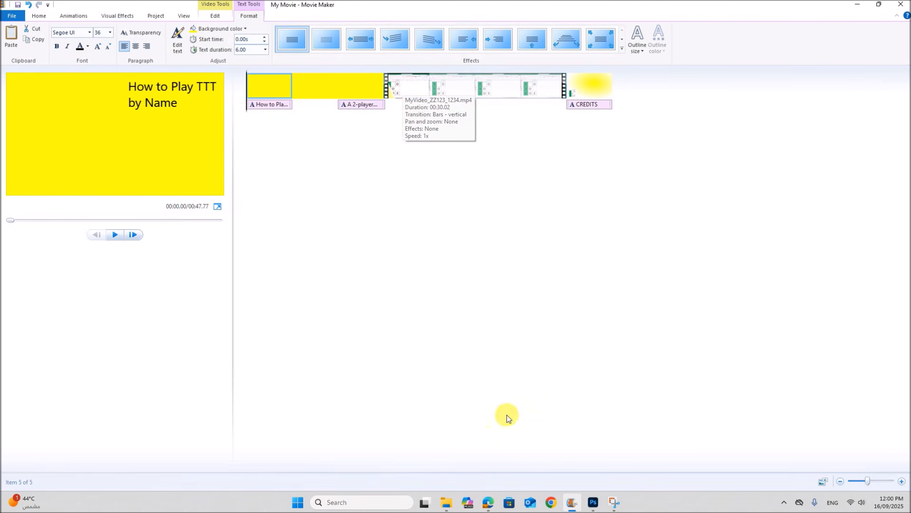
Check the exam paper in Edge for the remaining video instructions on page 5 and the task introduction on page 6
{"action": "left_click", "coordinate": [489, 501]}
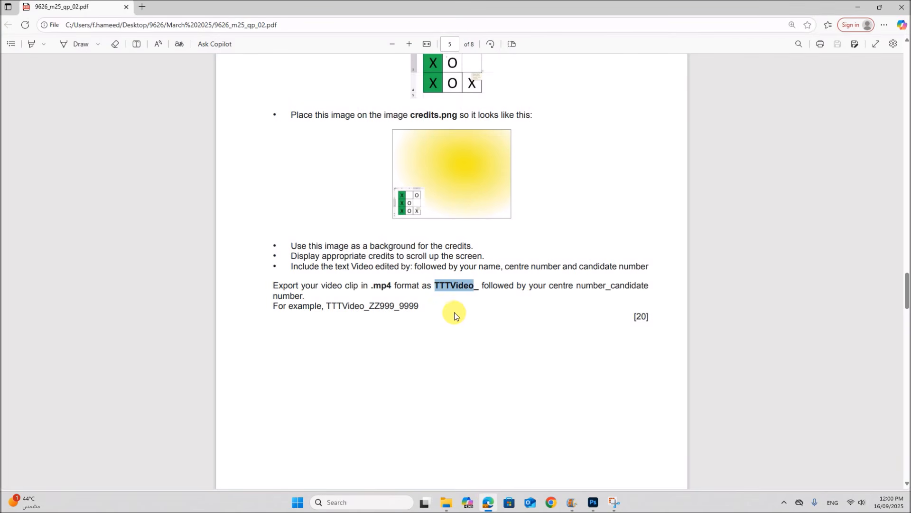
{"action": "scroll", "coordinate": [472, 330], "scroll_direction": "down", "scroll_amount": 4}
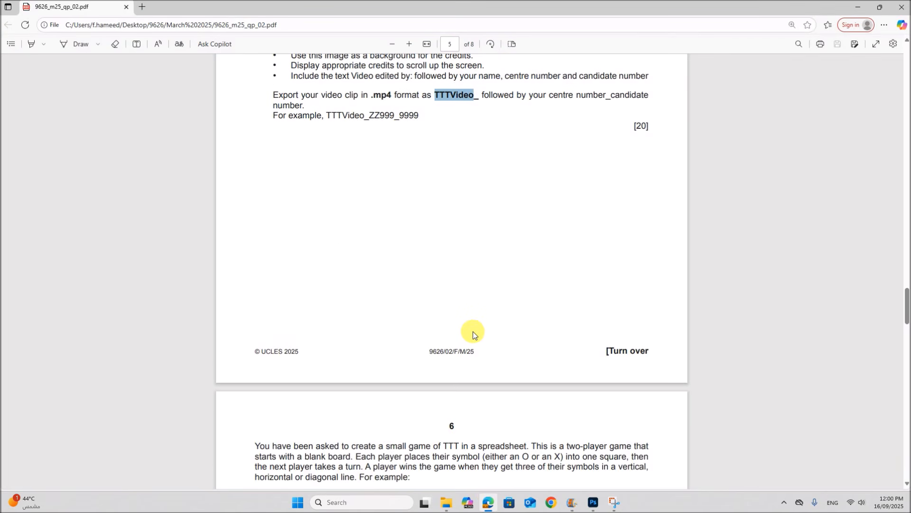
{"action": "scroll", "coordinate": [472, 334], "scroll_direction": "down", "scroll_amount": 5}
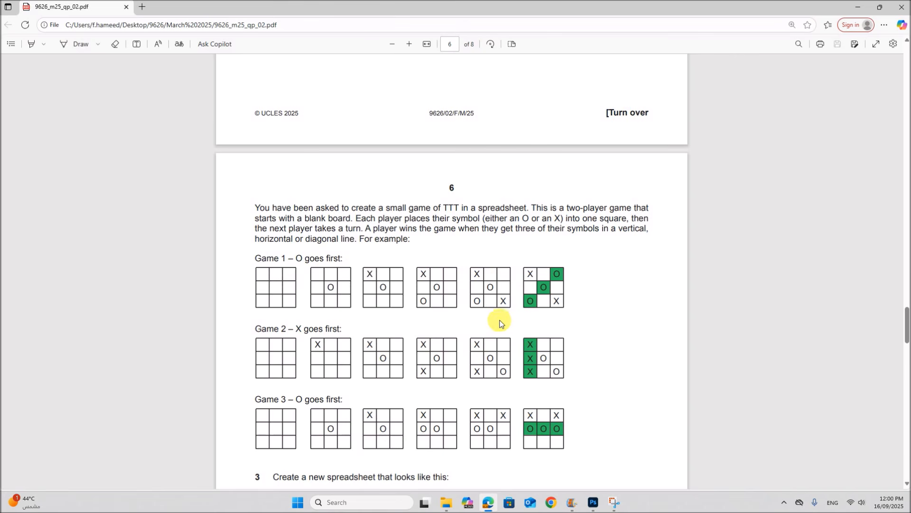
{"action": "scroll", "coordinate": [500, 323], "scroll_direction": "up", "scroll_amount": 13}
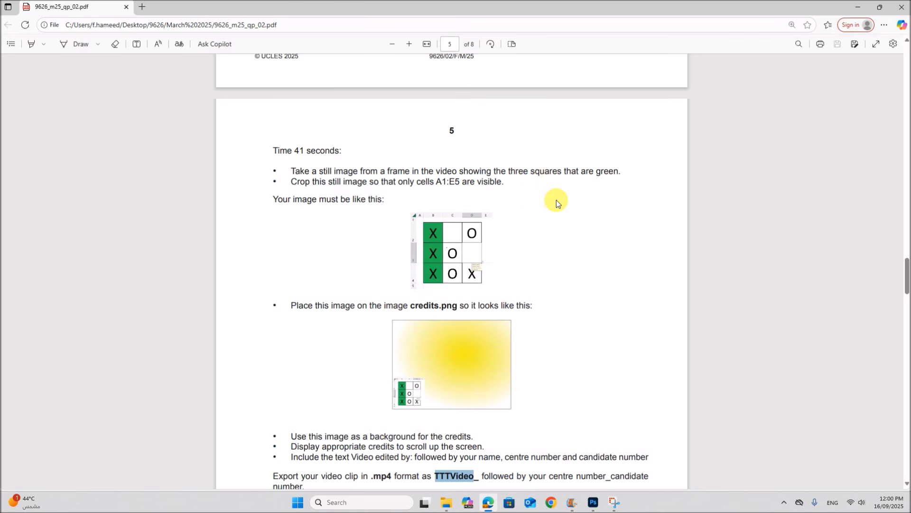
{"action": "scroll", "coordinate": [560, 254], "scroll_direction": "up", "scroll_amount": 2}
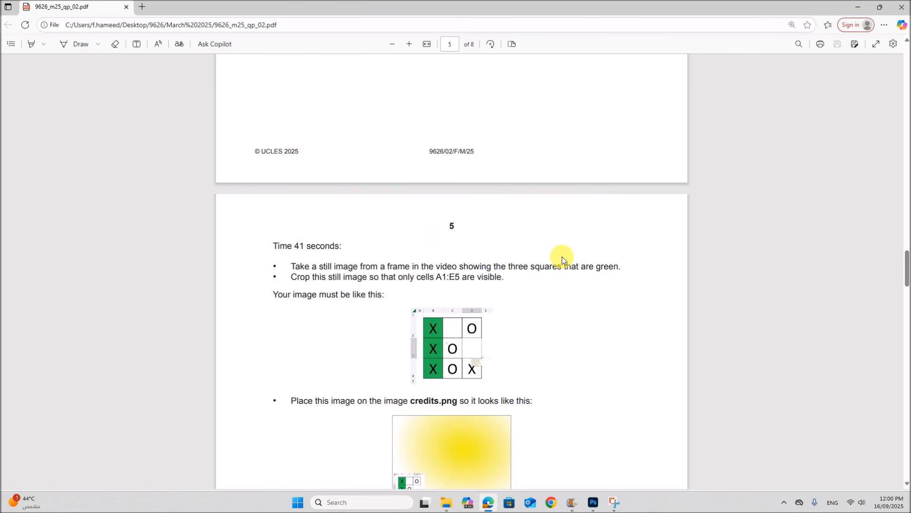